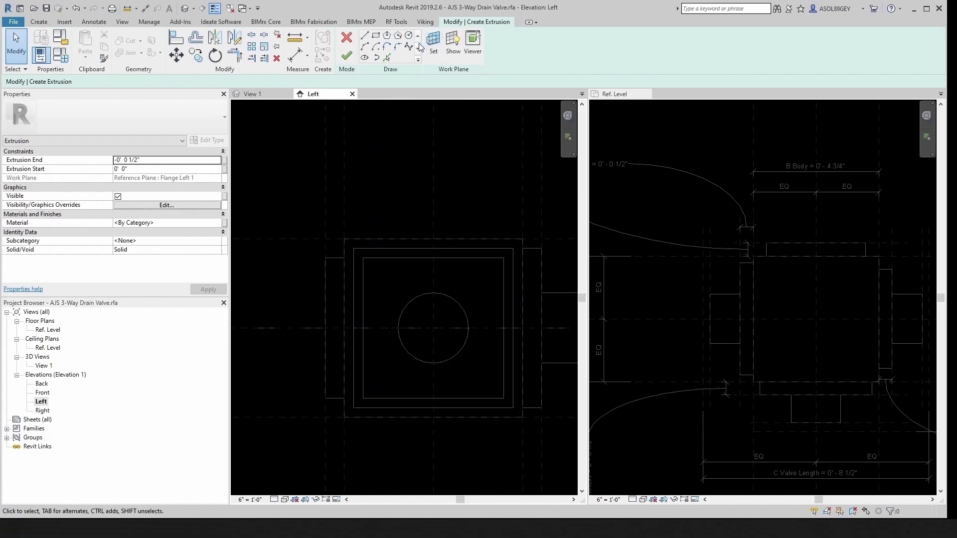
Sketch a circle with a radius of about 0' 0 223/256" near the centre of the valve body and make its center mark visible
{"action": "left_click", "coordinate": [409, 35]}
{"action": "scroll", "coordinate": [427, 321], "scroll_direction": "up", "scroll_amount": 2}
{"action": "left_click", "coordinate": [478, 313]}
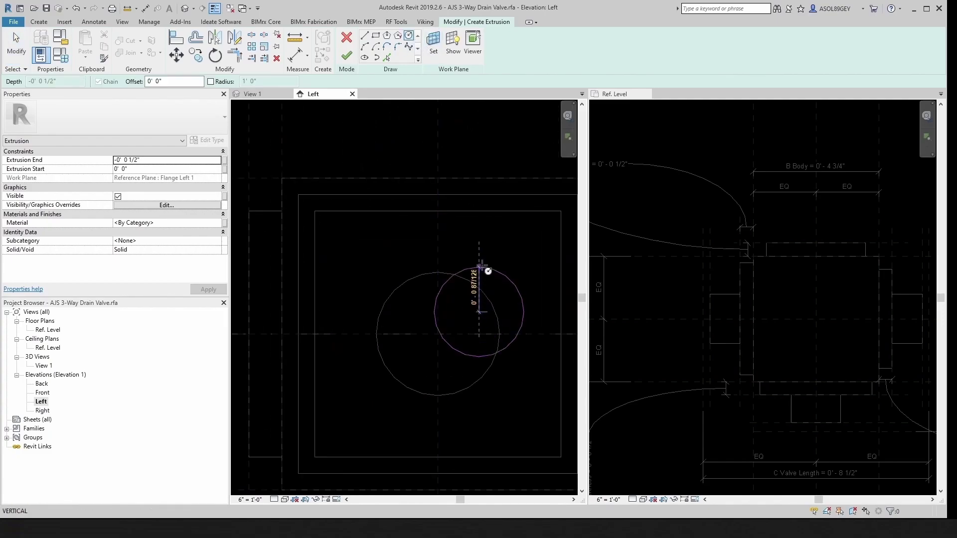
{"action": "left_click", "coordinate": [484, 258]}
{"action": "key", "text": "Escape"}
{"action": "scroll", "coordinate": [482, 255], "scroll_direction": "up", "scroll_amount": 1}
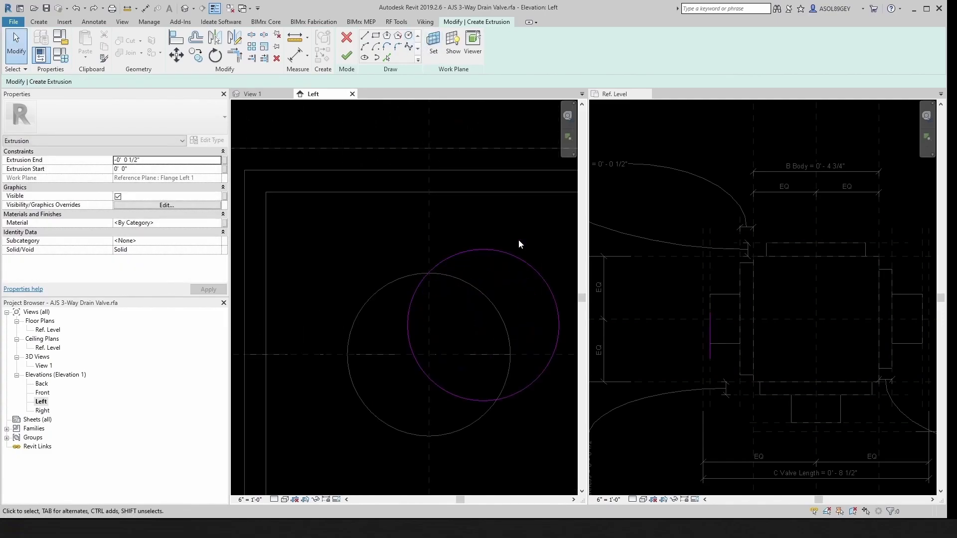
{"action": "left_click", "coordinate": [516, 255]}
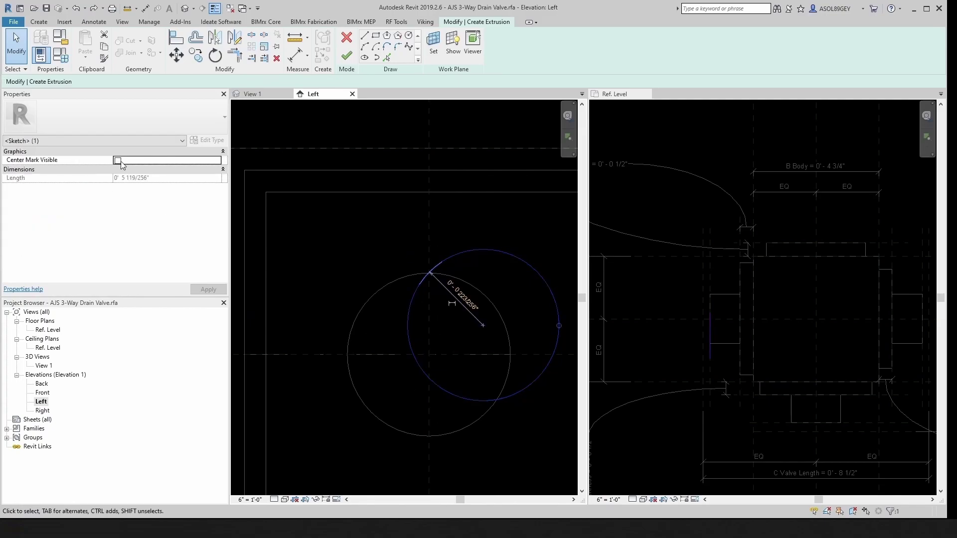
{"action": "left_click", "coordinate": [381, 282]}
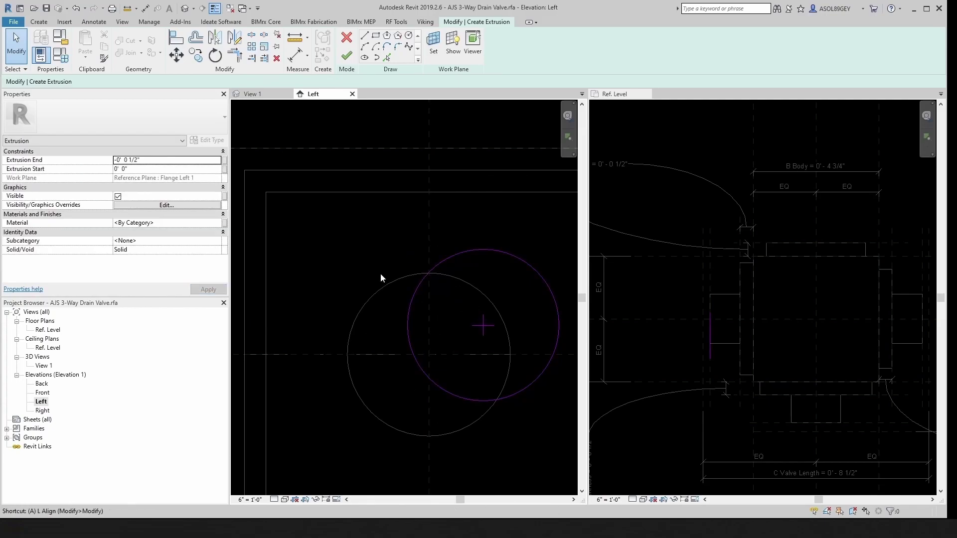
Align and lock the sketched circle's center mark to the vertical and horizontal center reference planes
{"action": "key", "text": "a"}
{"action": "key", "text": "l"}
{"action": "left_click", "coordinate": [429, 246]}
{"action": "left_click", "coordinate": [483, 326]}
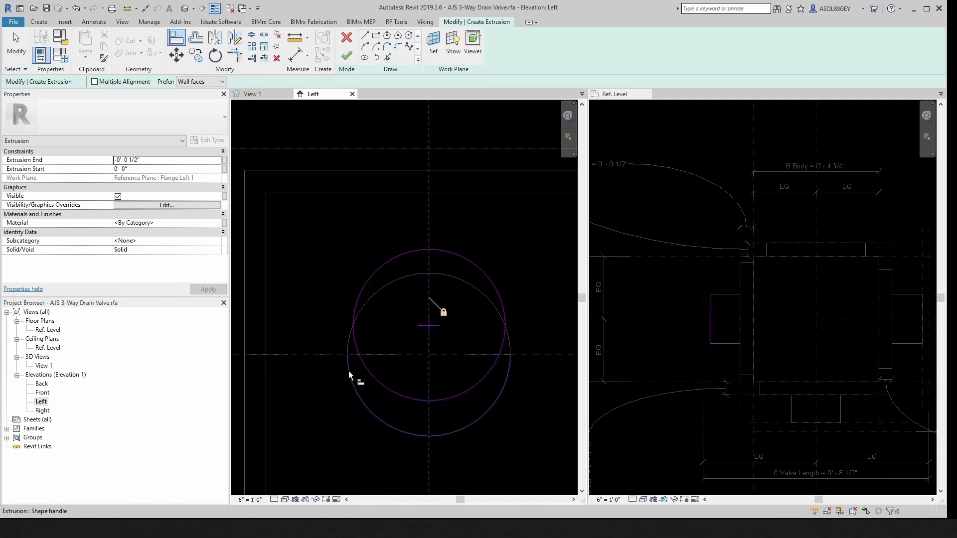
{"action": "left_click", "coordinate": [312, 354]}
{"action": "left_click", "coordinate": [413, 347]}
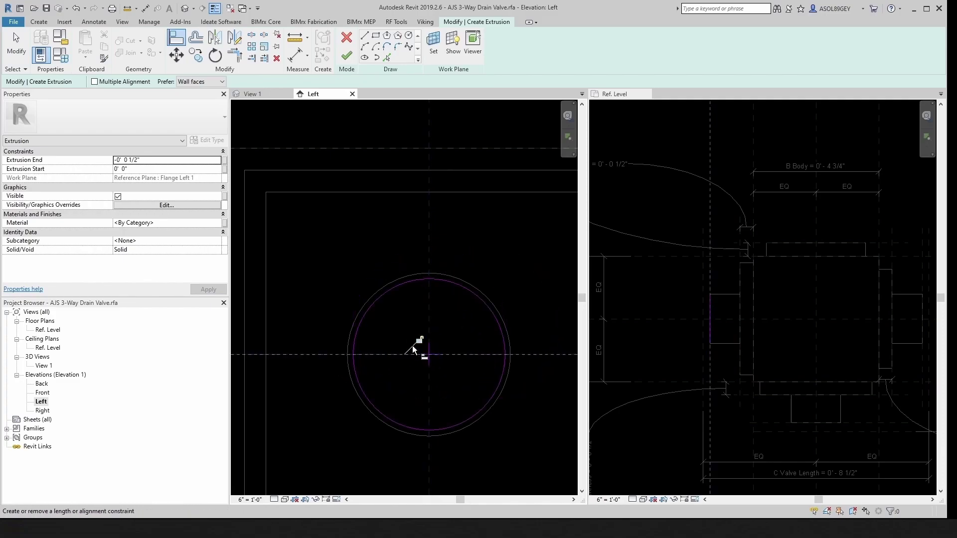
{"action": "scroll", "coordinate": [360, 310], "scroll_direction": "down", "scroll_amount": 2}
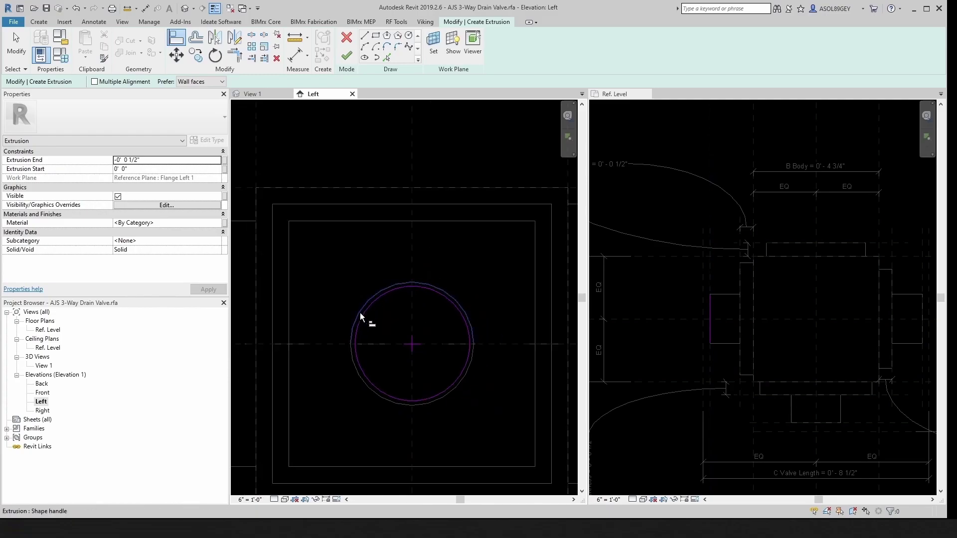
{"action": "key", "text": "Escape"}
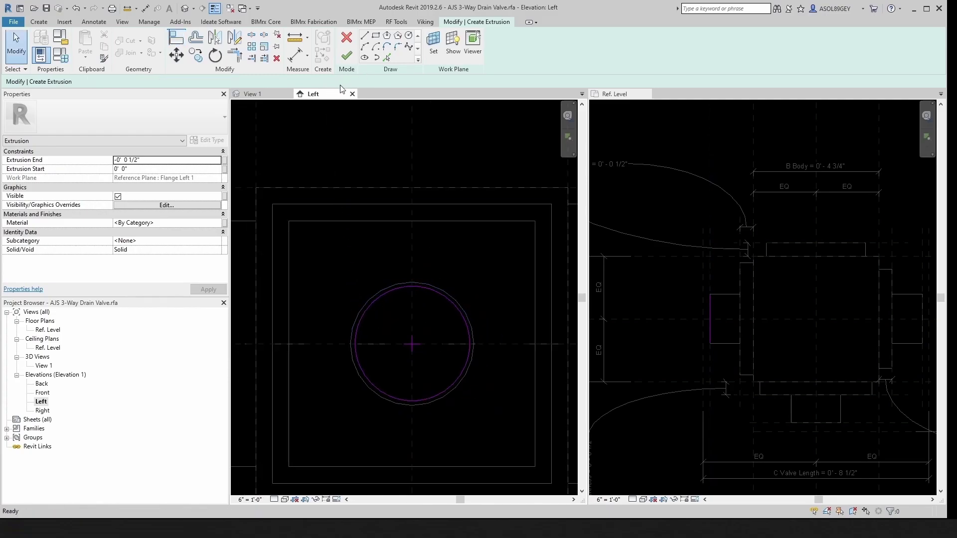
Add a diameter dimension to the sketched flange circle
{"action": "left_click", "coordinate": [145, 8]}
{"action": "left_click", "coordinate": [416, 40]}
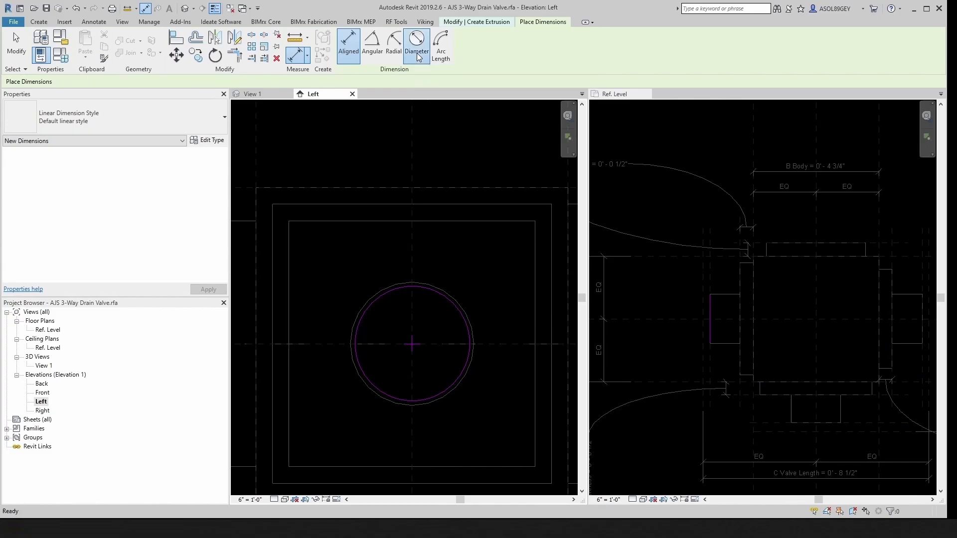
{"action": "left_click", "coordinate": [453, 298]}
{"action": "left_click", "coordinate": [449, 303]}
{"action": "key", "text": "Escape"}
{"action": "key", "text": "Escape"}
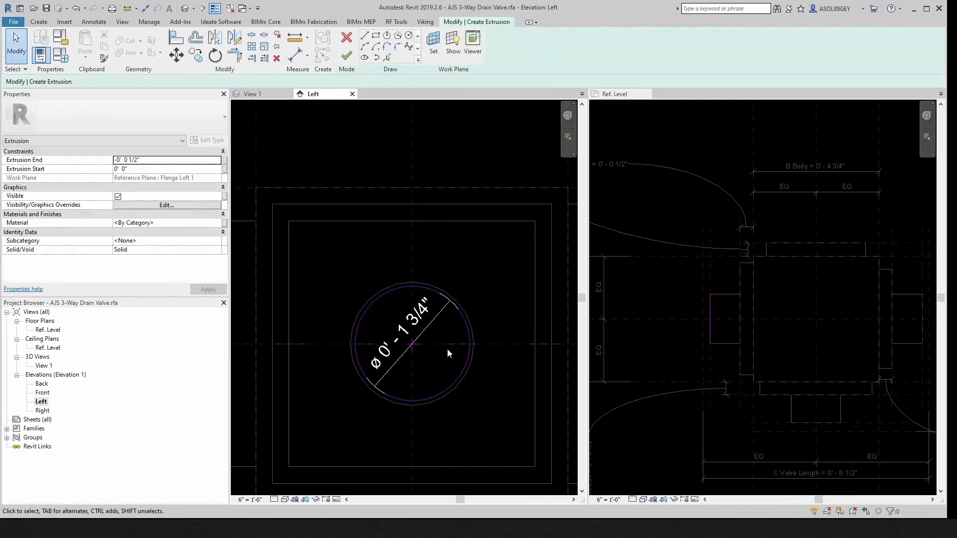
Label the circle's diameter dimension with a new family type parameter named "I FlangeDiam", grouped under Dimensions
{"action": "left_click", "coordinate": [440, 314]}
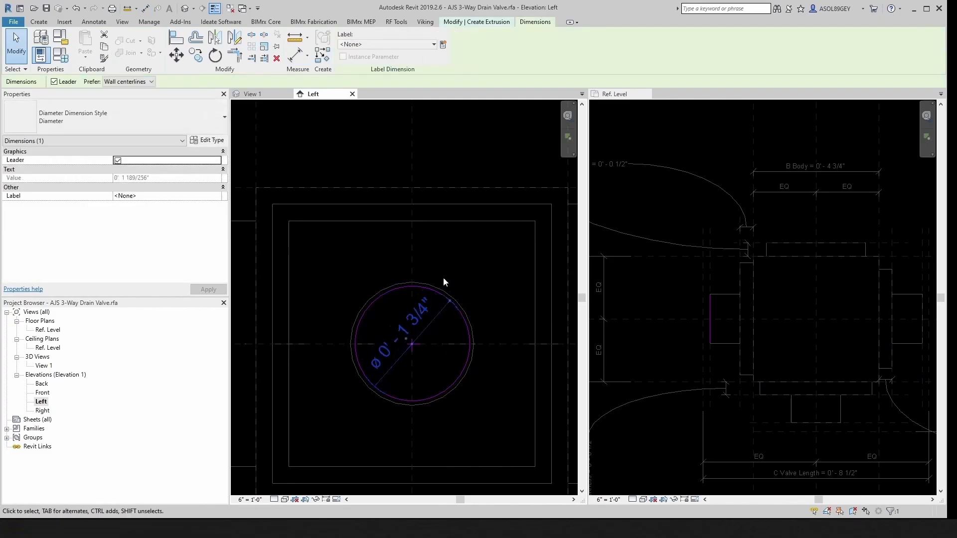
{"action": "left_click", "coordinate": [443, 44]}
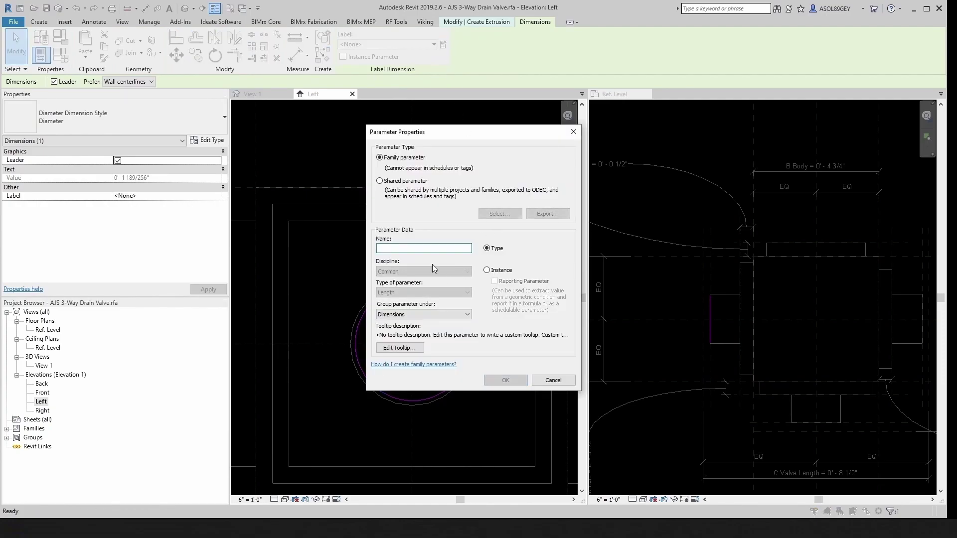
{"action": "type", "text": "I FlangeDiam"}
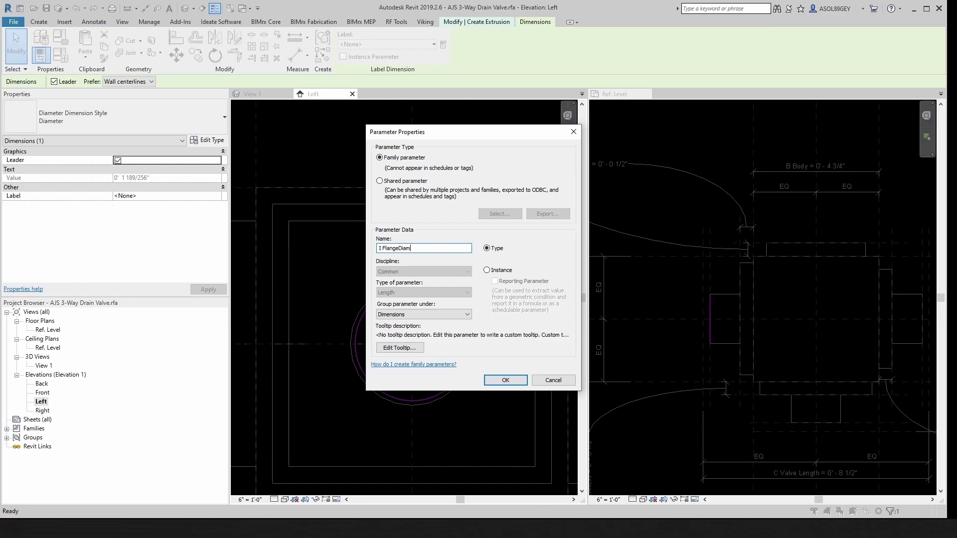
{"action": "left_click", "coordinate": [498, 381]}
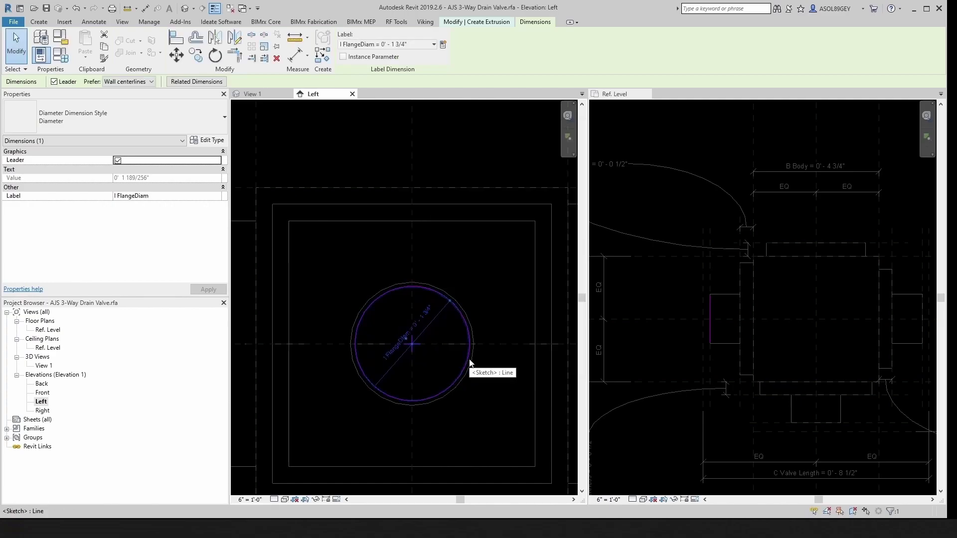
{"action": "key", "text": "Escape"}
Open the family types, switch to the 3_Way_MultiPort_Ball_Valve PDF and look up dimension I for the 2" size
{"action": "left_click", "coordinate": [62, 57]}
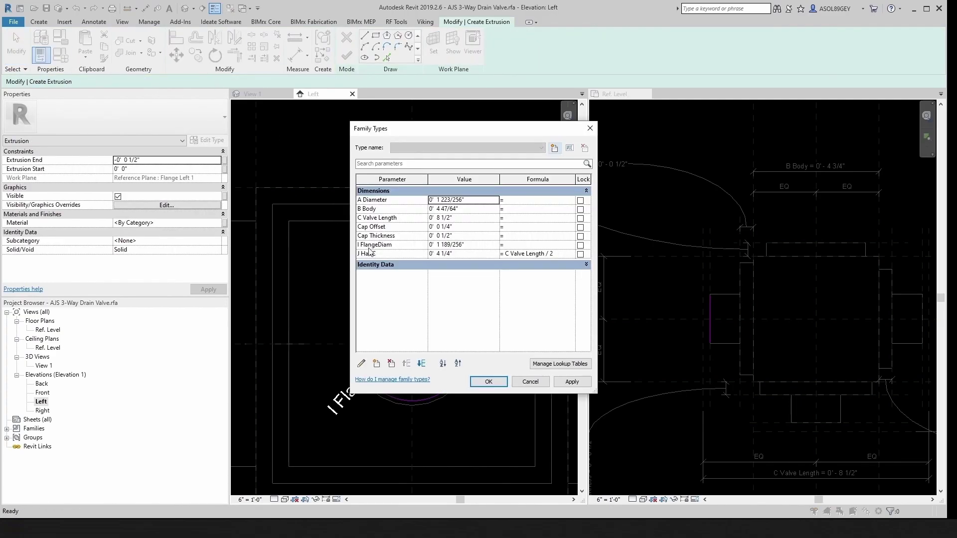
{"action": "key", "text": "alt+Tab"}
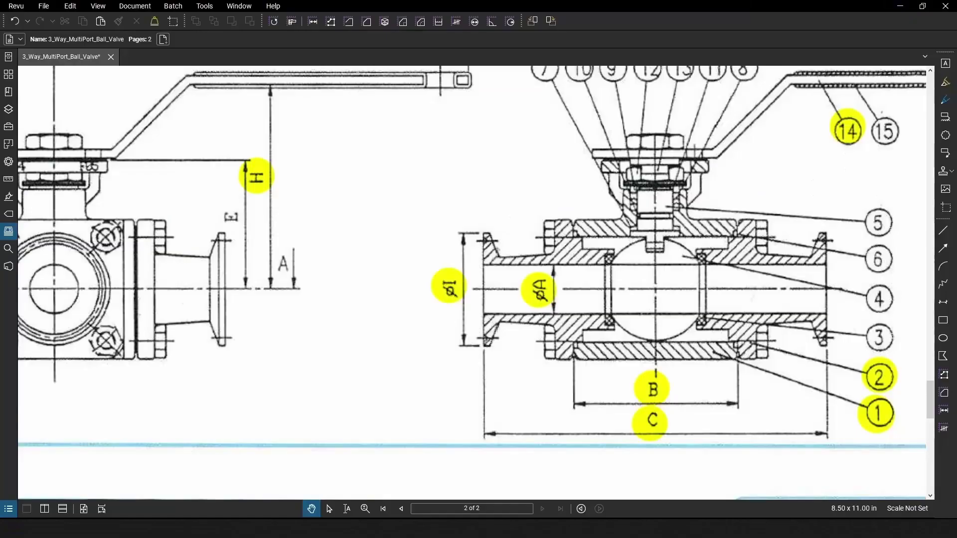
{"action": "scroll", "coordinate": [442, 313], "scroll_direction": "down", "scroll_amount": 4}
{"action": "scroll", "coordinate": [441, 313], "scroll_direction": "down", "scroll_amount": 2, "text": "ctrl"}
{"action": "left_click_drag", "start_coordinate": [446, 209], "coordinate": [470, 395]}
{"action": "scroll", "coordinate": [415, 253], "scroll_direction": "up", "scroll_amount": 4, "text": "ctrl"}
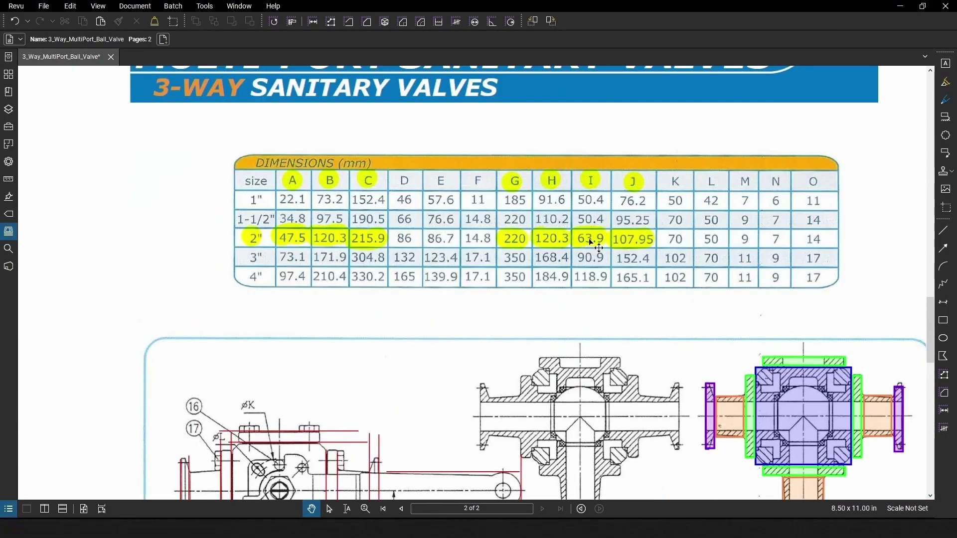
{"action": "key", "text": "alt+Tab"}
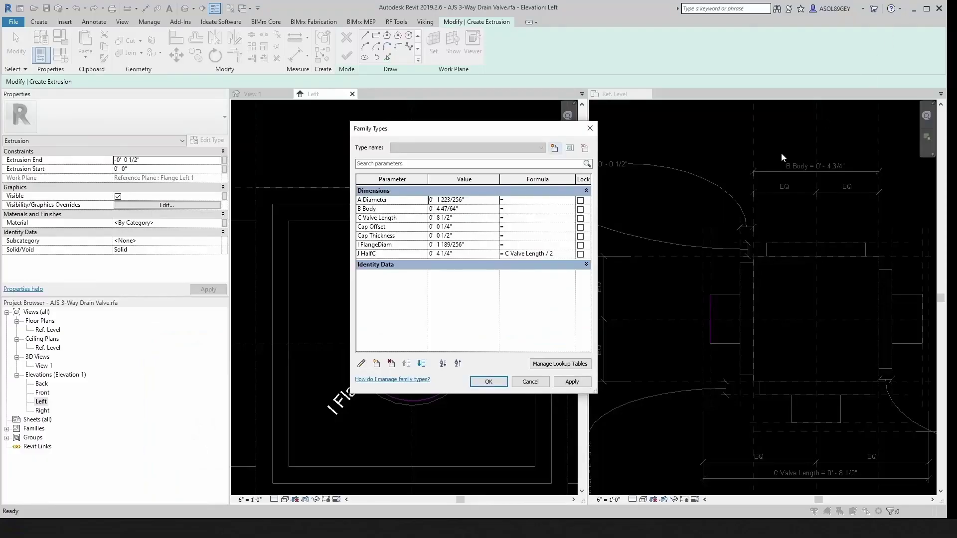
Set A Diameter to 0' 2 33/64" and try to align the left flange's outer face with the outermost left reference plane
{"action": "left_click", "coordinate": [512, 205]}
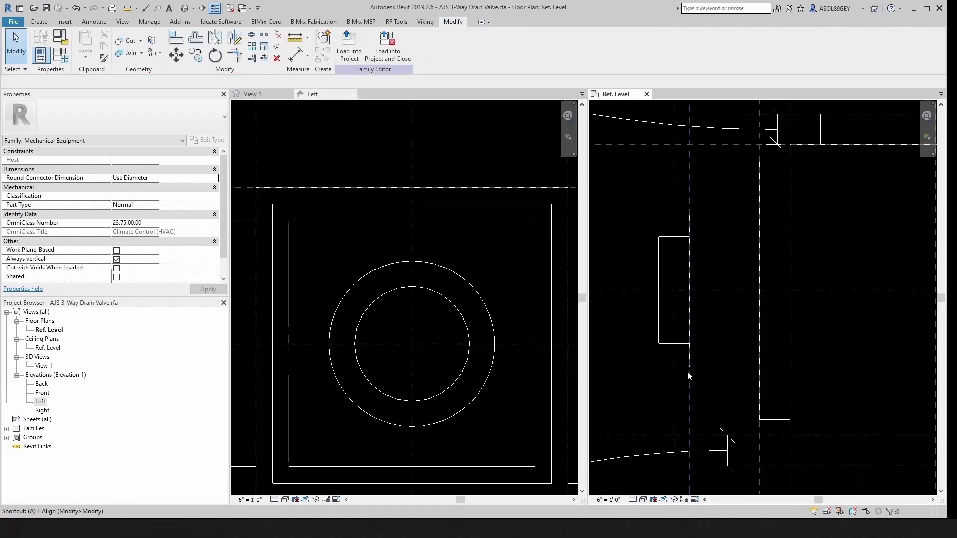
{"action": "key", "text": "a"}
{"action": "key", "text": "l"}
{"action": "left_click", "coordinate": [675, 377]}
{"action": "left_click", "coordinate": [660, 331]}
{"action": "key", "text": "Escape"}
{"action": "scroll", "coordinate": [684, 331], "scroll_direction": "down", "scroll_amount": 1}
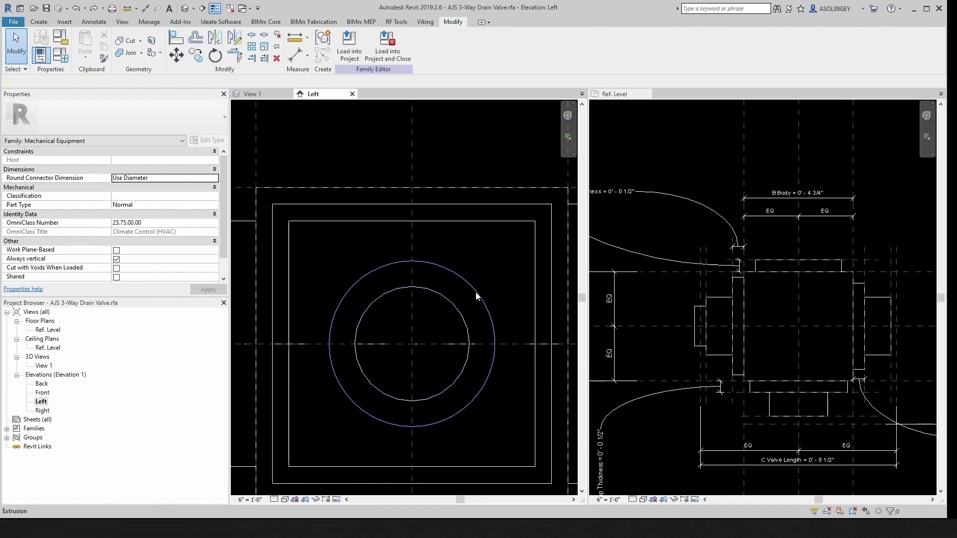
Open the left pipe extrusion's sketch, then check in the valve PDF which diameters dimensions A and I refer to
{"action": "left_click", "coordinate": [476, 292]}
{"action": "left_click", "coordinate": [350, 45]}
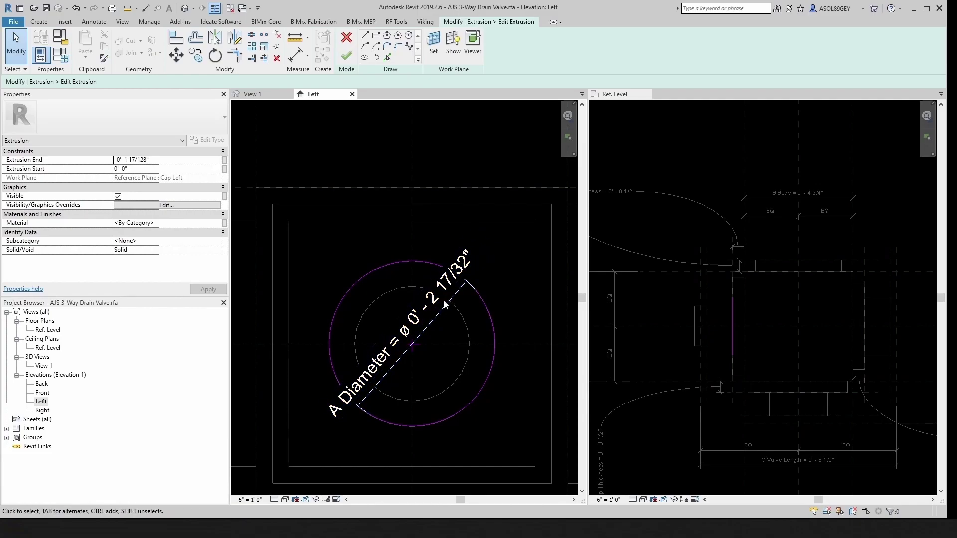
{"action": "key", "text": "alt+Tab"}
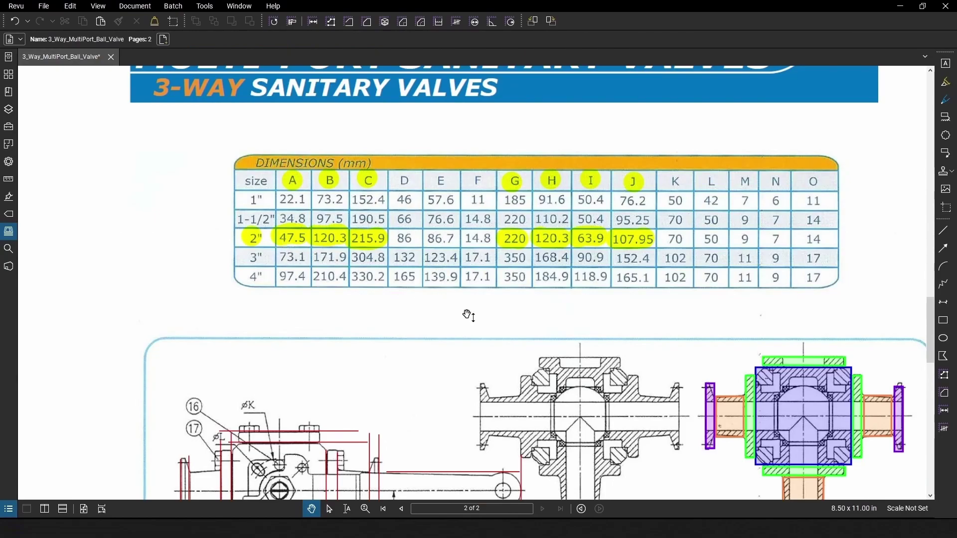
{"action": "scroll", "coordinate": [448, 306], "scroll_direction": "down", "scroll_amount": 5}
{"action": "scroll", "coordinate": [469, 408], "scroll_direction": "up", "scroll_amount": 4}
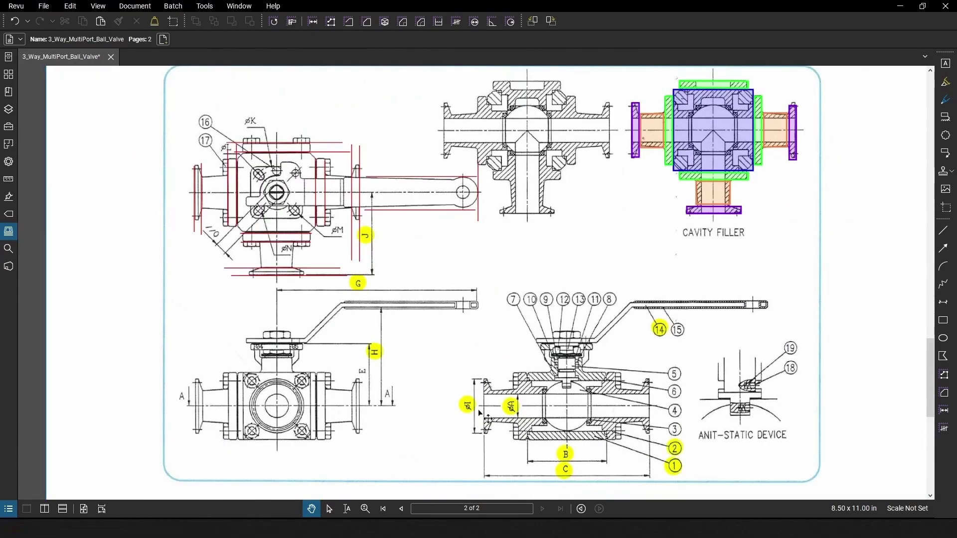
{"action": "scroll", "coordinate": [503, 424], "scroll_direction": "down", "scroll_amount": 5}
{"action": "left_click_drag", "start_coordinate": [461, 254], "coordinate": [457, 297]}
{"action": "scroll", "coordinate": [405, 209], "scroll_direction": "up", "scroll_amount": 4}
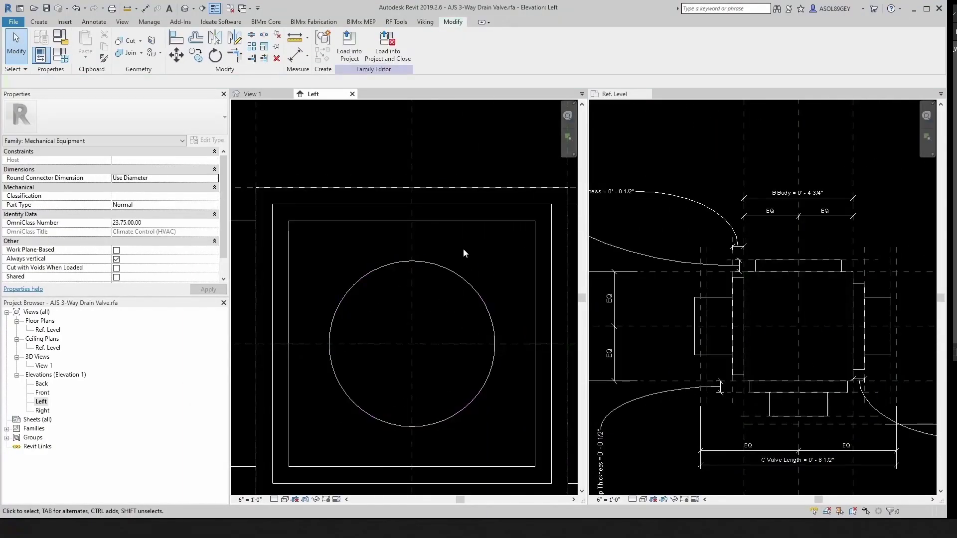
Open the left pipe extrusion's sketch for editing in the Left elevation
{"action": "left_click", "coordinate": [701, 307]}
{"action": "scroll", "coordinate": [701, 307], "scroll_direction": "up", "scroll_amount": 3}
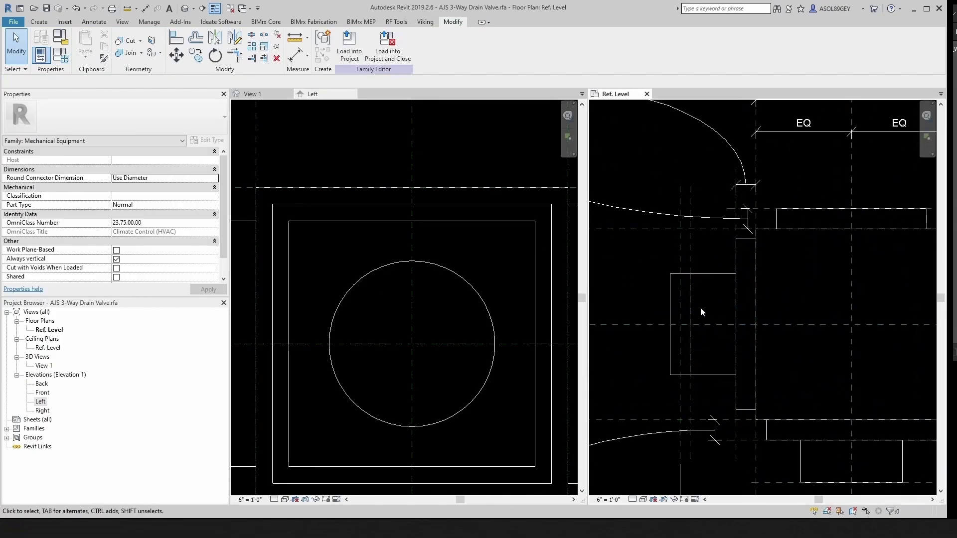
{"action": "left_click", "coordinate": [710, 277]}
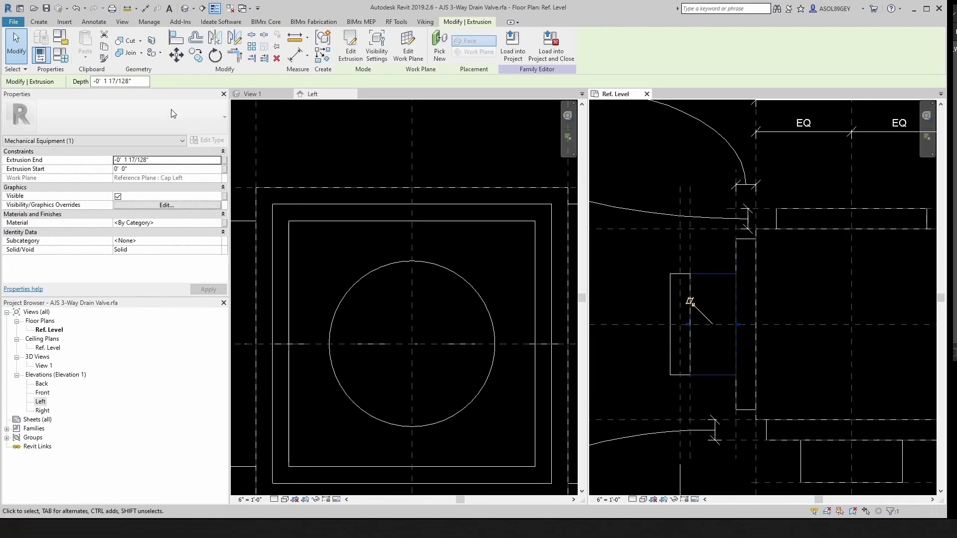
{"action": "left_click", "coordinate": [351, 49]}
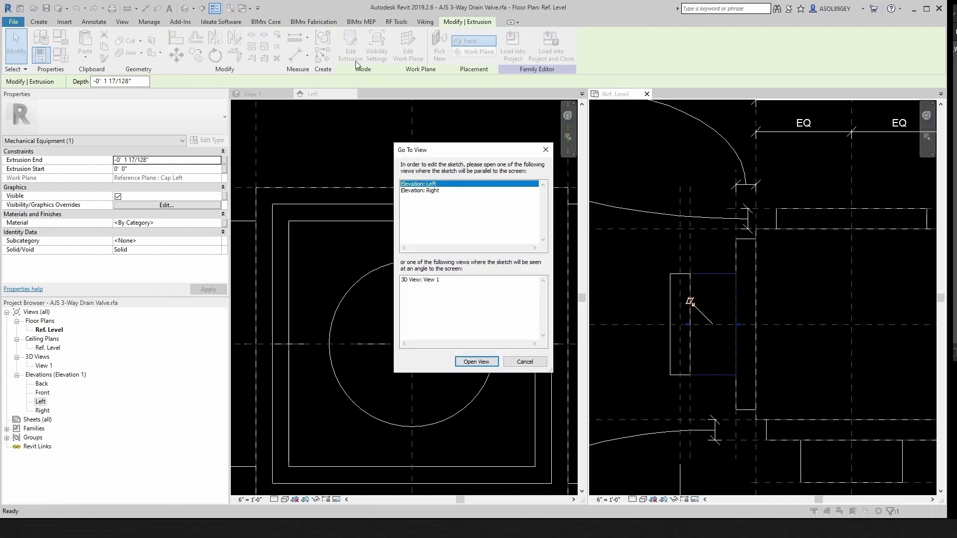
{"action": "left_click", "coordinate": [486, 363]}
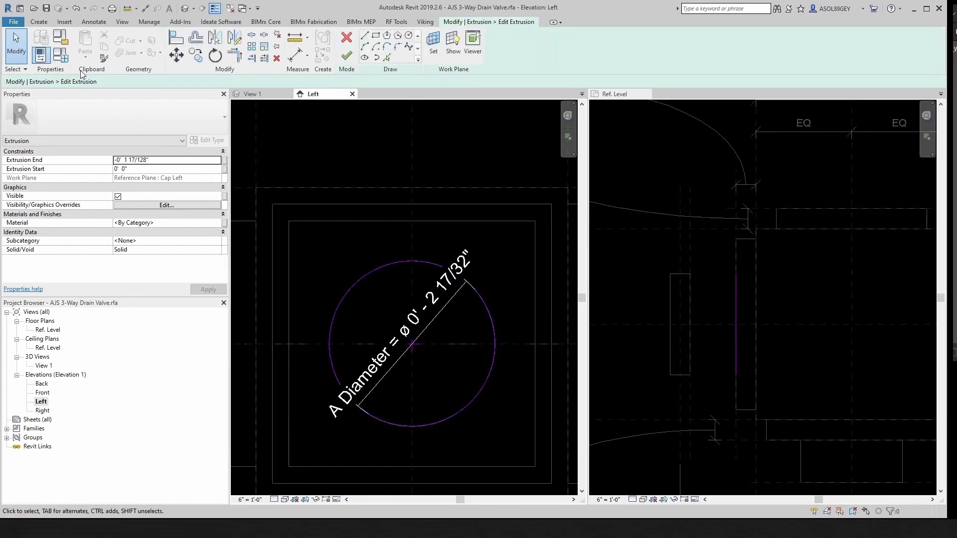
Set the A Diameter family parameter to the data sheet's 47.5 mm and finish editing the left pipe extrusion
{"action": "left_click", "coordinate": [61, 54]}
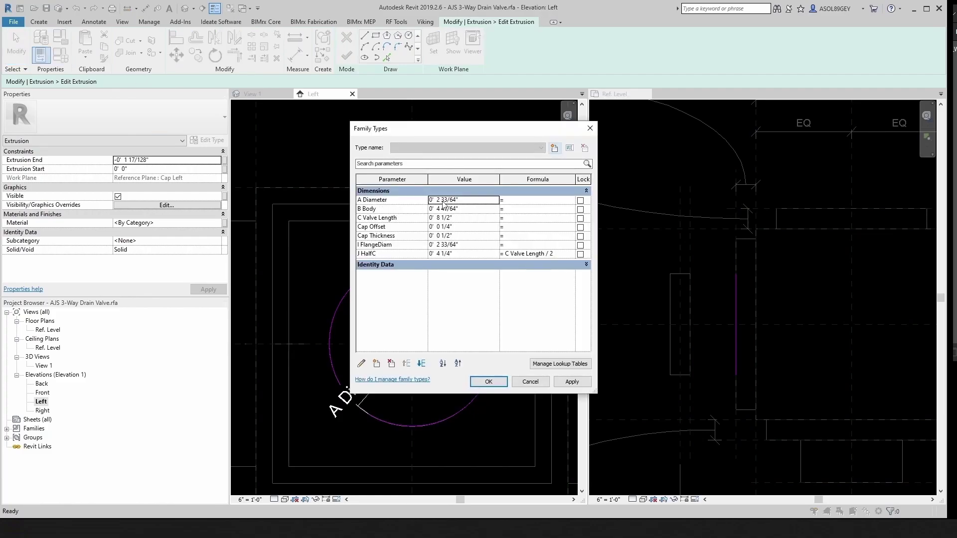
{"action": "left_click", "coordinate": [488, 200]}
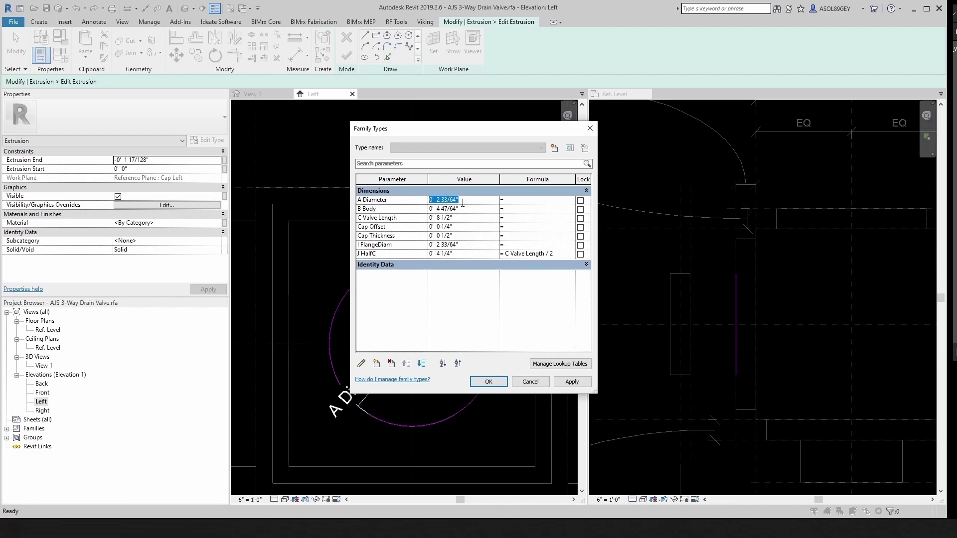
{"action": "left_click", "coordinate": [464, 199]}
{"action": "left_click_drag", "start_coordinate": [460, 200], "coordinate": [420, 200]}
{"action": "type", "text": "47.5mm"}
{"action": "left_click", "coordinate": [474, 244]}
{"action": "left_click", "coordinate": [493, 380]}
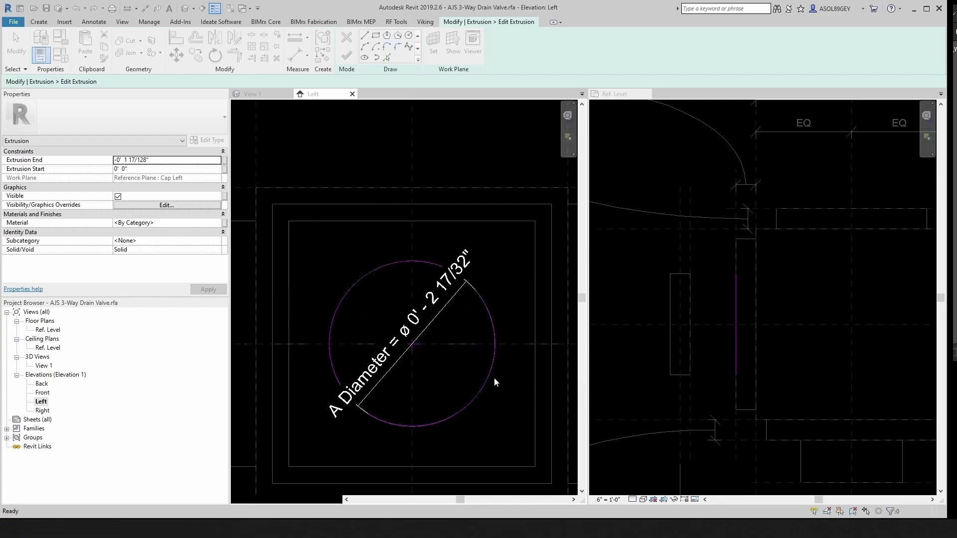
{"action": "left_click", "coordinate": [347, 56]}
{"action": "key", "text": "Escape"}
Close the Left elevation view and open the Front elevation, showing the front cap and pipe
{"action": "scroll", "coordinate": [675, 284], "scroll_direction": "down", "scroll_amount": 3}
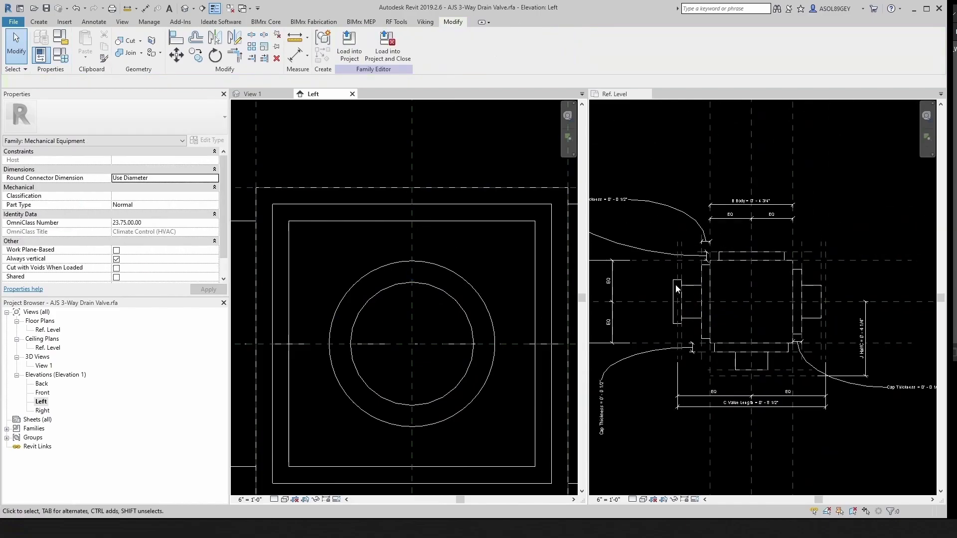
{"action": "scroll", "coordinate": [761, 382], "scroll_direction": "up", "scroll_amount": 4}
{"action": "left_click", "coordinate": [761, 379]}
{"action": "scroll", "coordinate": [761, 379], "scroll_direction": "down", "scroll_amount": 1}
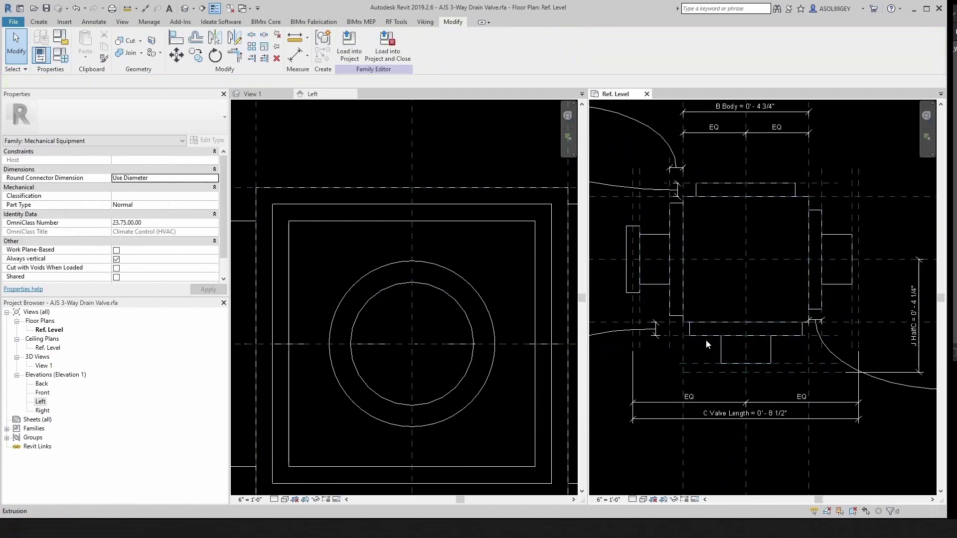
{"action": "left_click", "coordinate": [506, 298]}
{"action": "scroll", "coordinate": [468, 262], "scroll_direction": "down", "scroll_amount": 2}
{"action": "left_click", "coordinate": [352, 94]}
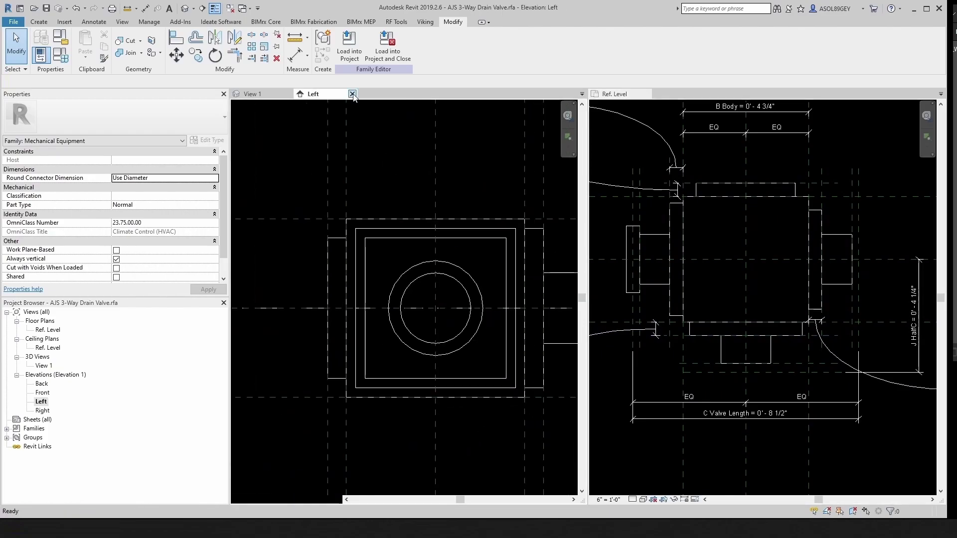
{"action": "double_click", "coordinate": [44, 393]}
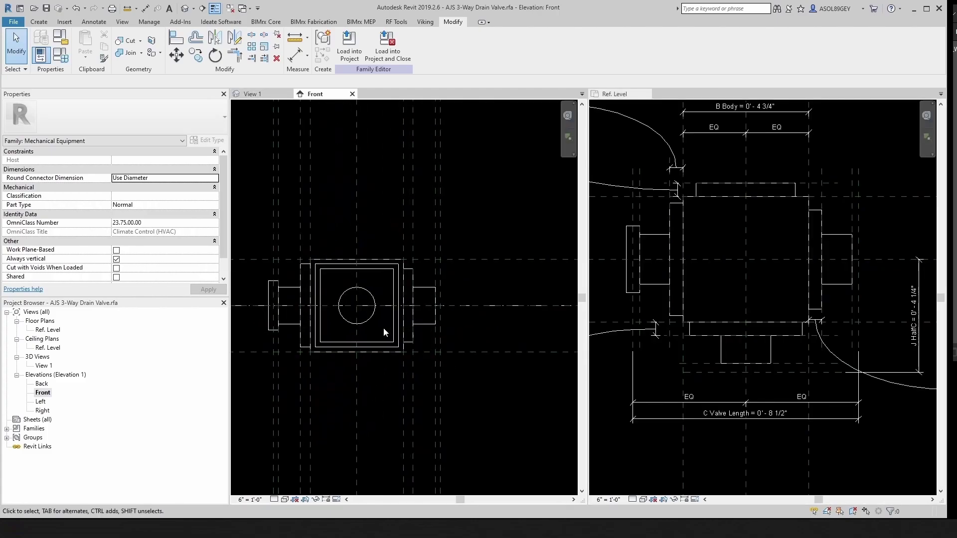
{"action": "middle_click_drag", "start_coordinate": [378, 328], "coordinate": [450, 373]}
Start a new extrusion in the Front elevation and sketch a circle of about 3/4" radius overlapping the front pipe's outline
{"action": "left_click", "coordinate": [39, 22]}
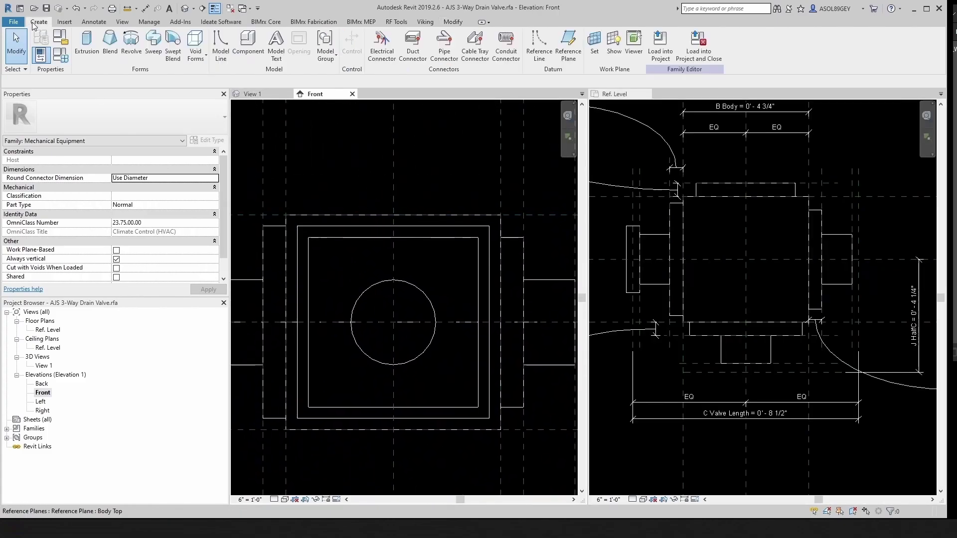
{"action": "left_click", "coordinate": [87, 50]}
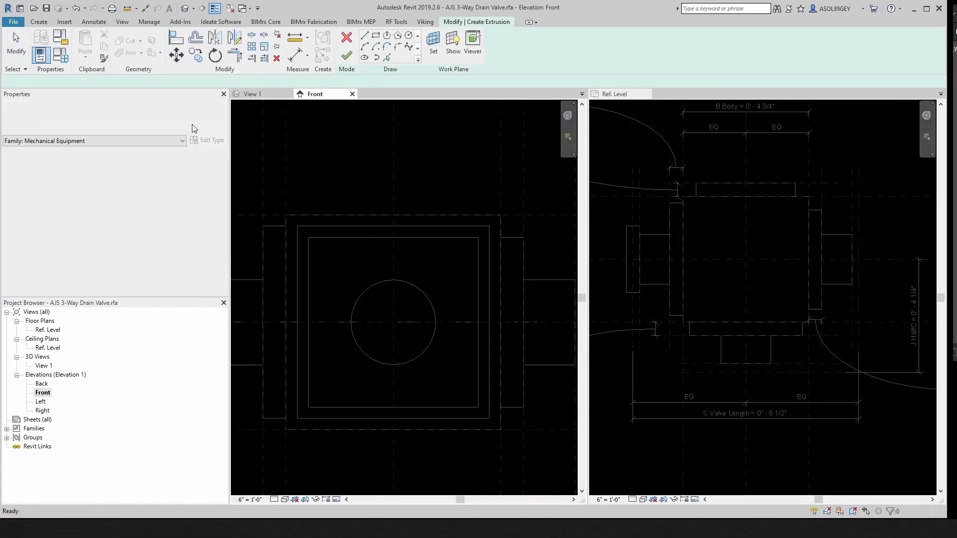
{"action": "left_click", "coordinate": [408, 35]}
{"action": "scroll", "coordinate": [428, 279], "scroll_direction": "up", "scroll_amount": 3}
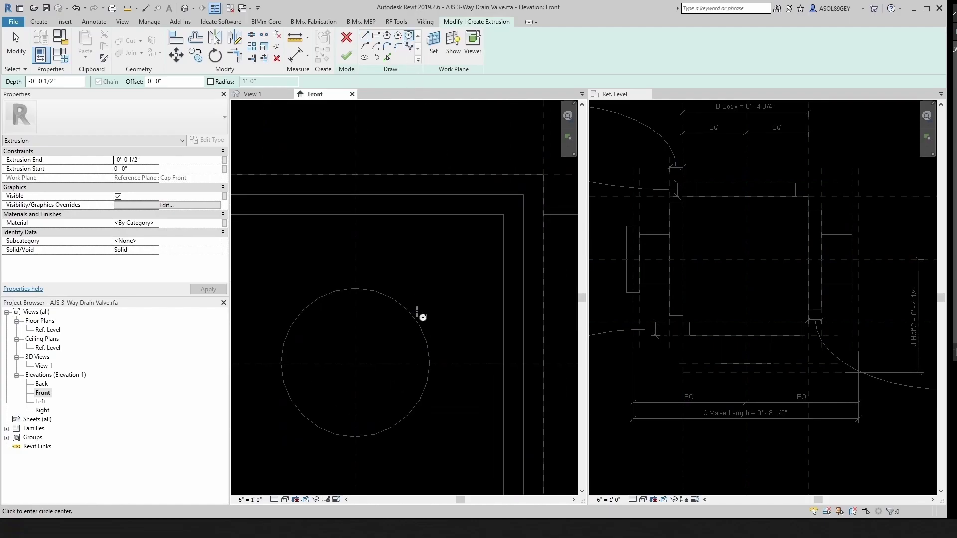
{"action": "left_click", "coordinate": [417, 320]}
{"action": "left_click", "coordinate": [424, 261]}
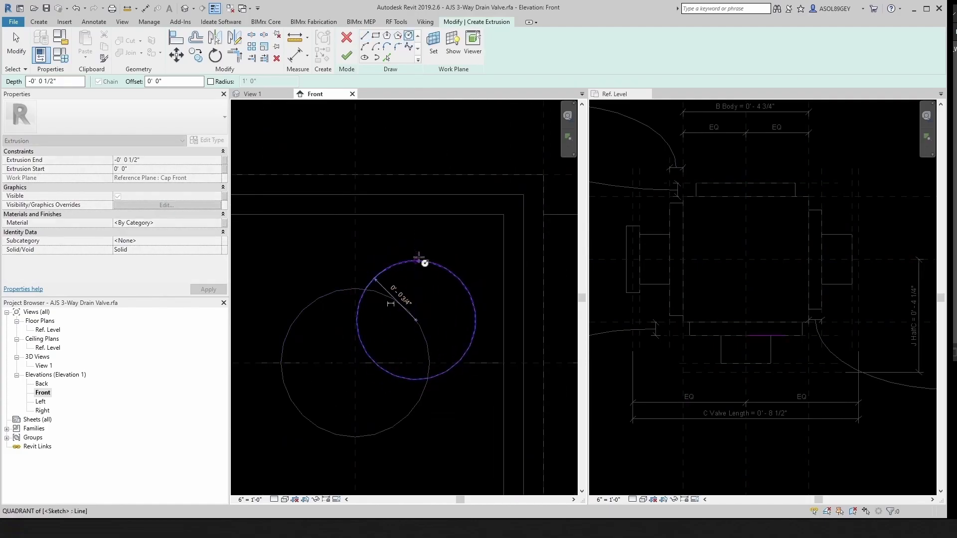
{"action": "key", "text": "Escape"}
{"action": "key", "text": "Escape"}
Align the sketched circle's centre to the vertical and horizontal centre reference planes so it is concentric with the front pipe
{"action": "key", "text": "l"}
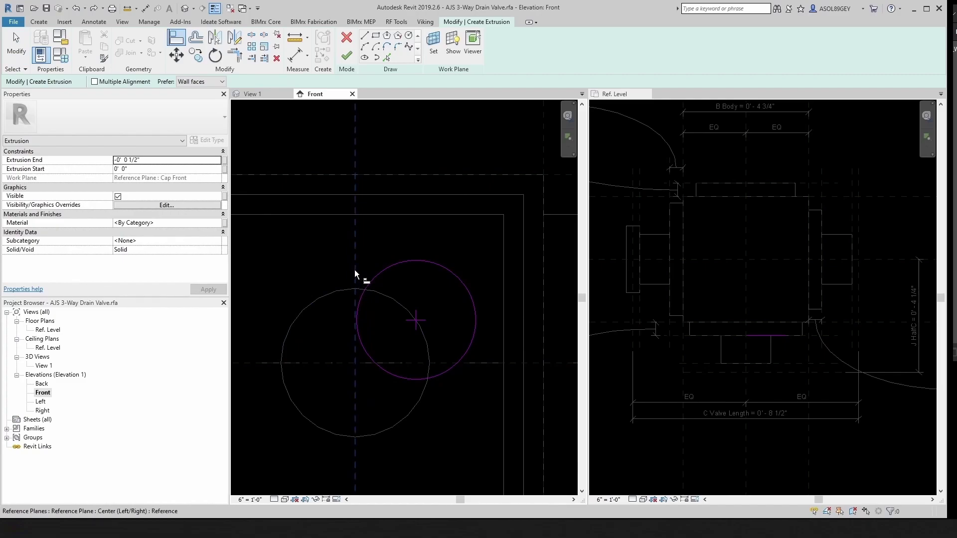
{"action": "left_click", "coordinate": [417, 320]}
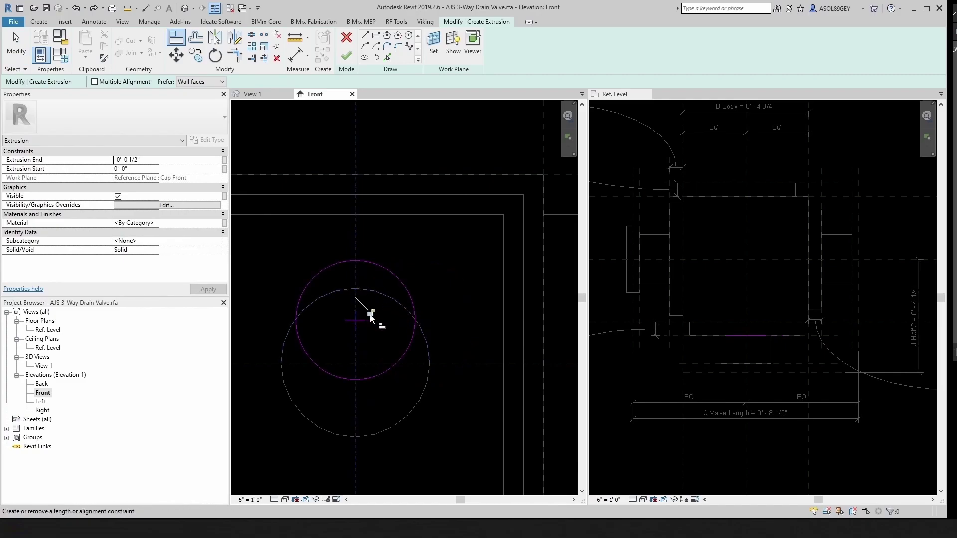
{"action": "left_click", "coordinate": [468, 363]}
{"action": "left_click", "coordinate": [356, 322]}
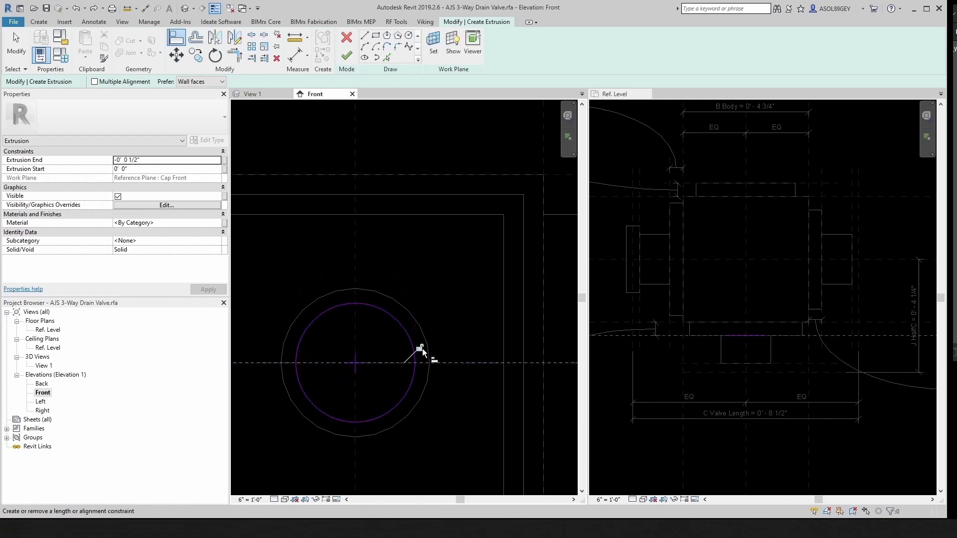
{"action": "key", "text": "Escape"}
{"action": "key", "text": "Escape"}
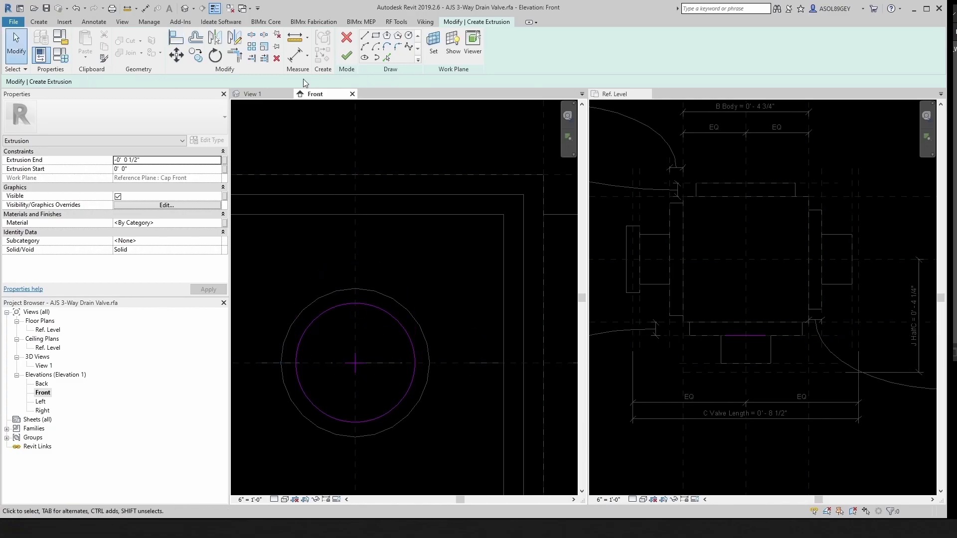
Add a diameter dimension to the sketched flange circle
{"action": "left_click", "coordinate": [295, 38]}
{"action": "left_click", "coordinate": [417, 44]}
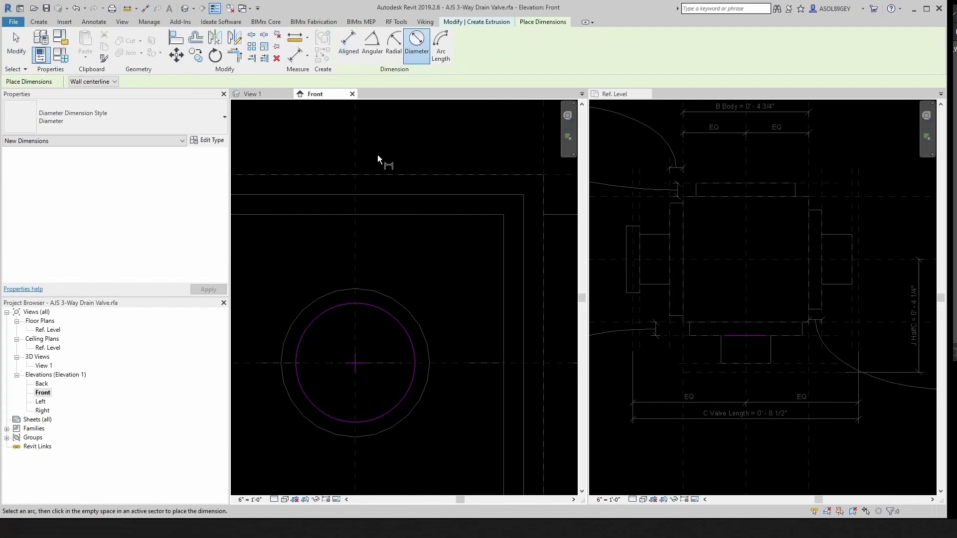
{"action": "left_click", "coordinate": [387, 315]}
{"action": "left_click", "coordinate": [435, 271]}
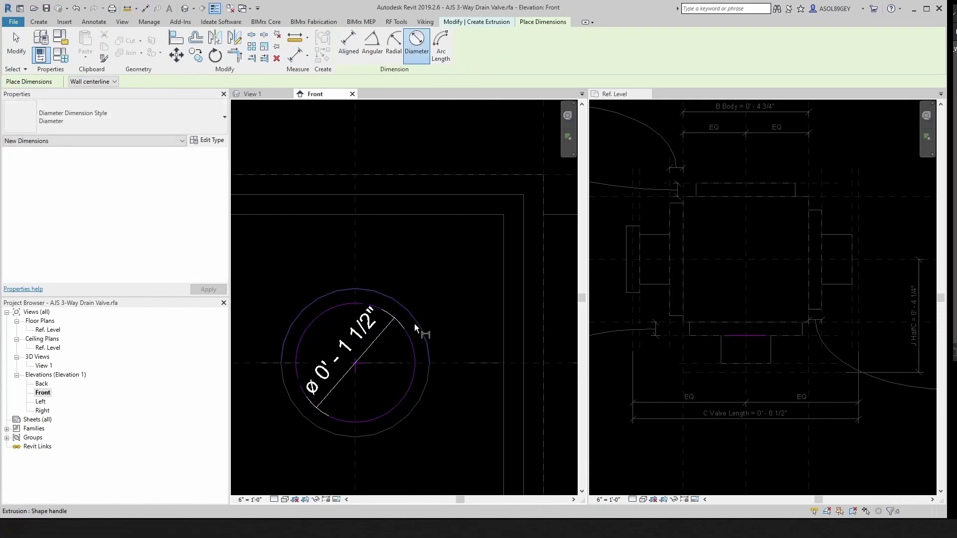
{"action": "key", "text": "Escape"}
Label the circle's diameter dimension with the I FlangeDiam parameter and finish the front flange extrusion
{"action": "left_click", "coordinate": [378, 336]}
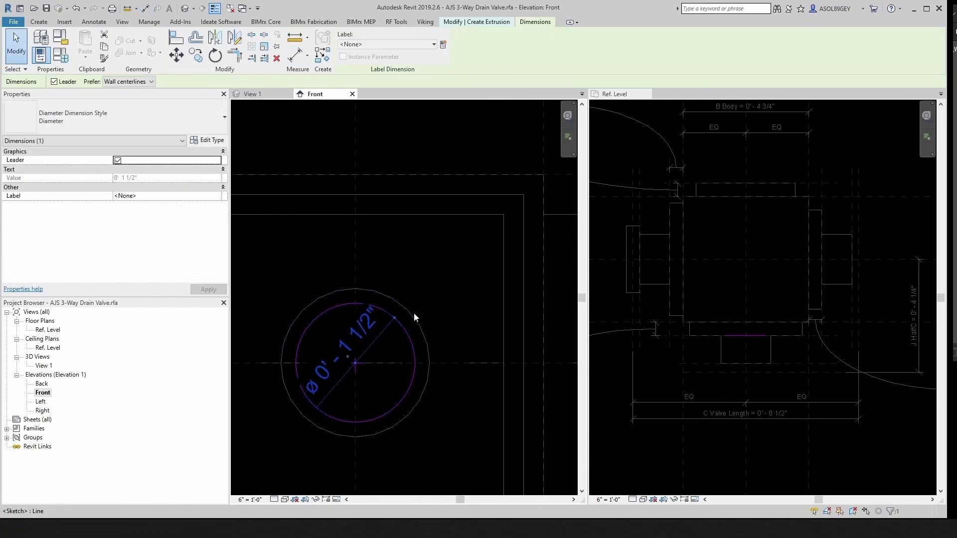
{"action": "left_click", "coordinate": [418, 45]}
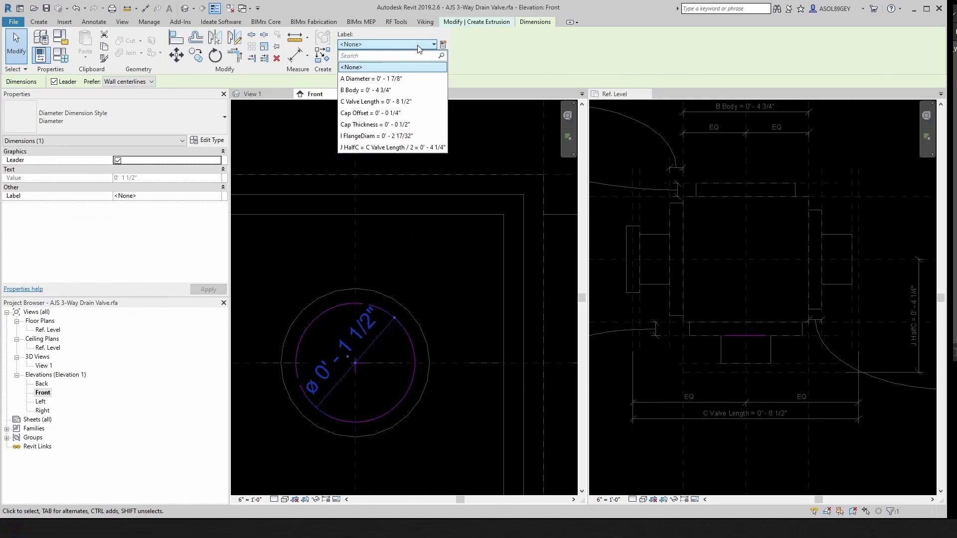
{"action": "left_click", "coordinate": [379, 136]}
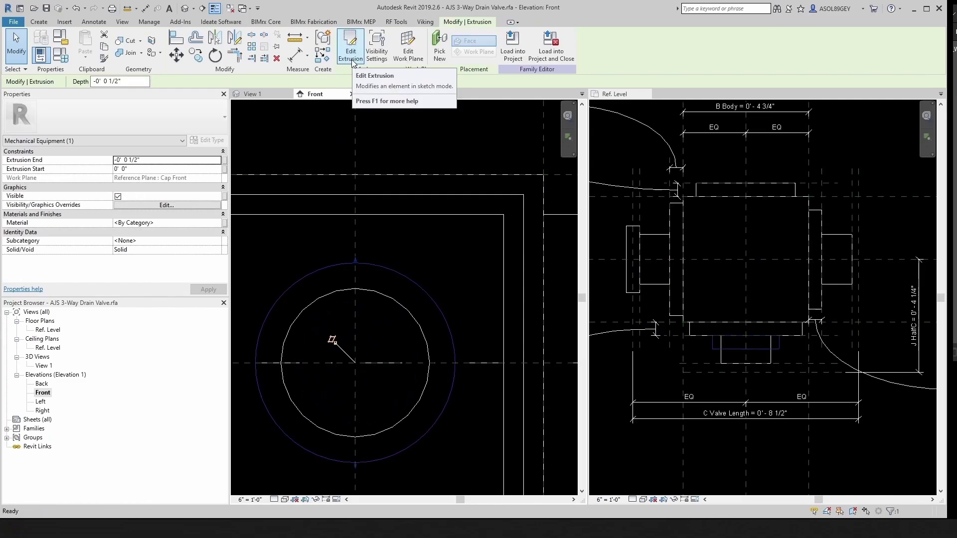
{"action": "key", "text": "Escape"}
Select the new front flange extrusion in the Ref. Level plan and open its sketch for editing in the Front elevation
{"action": "left_click", "coordinate": [711, 346]}
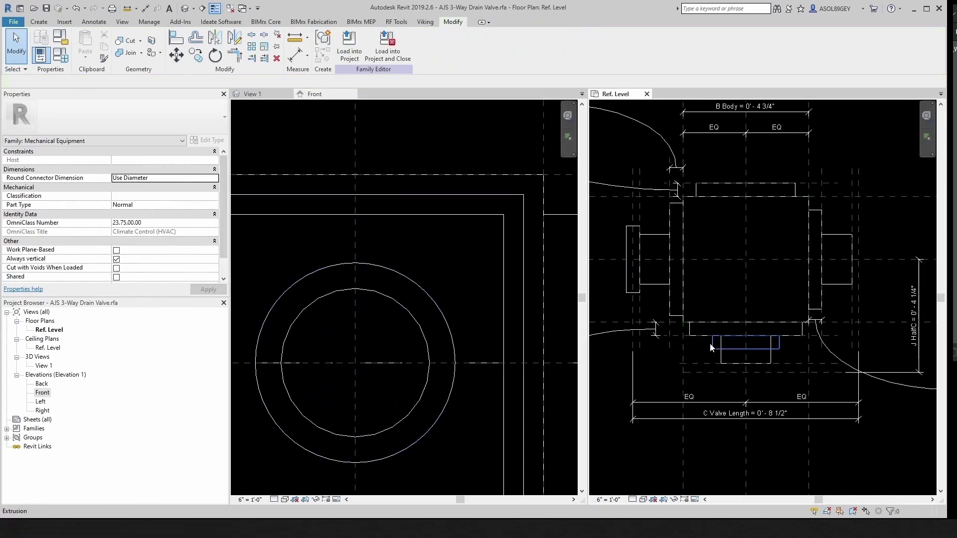
{"action": "left_click", "coordinate": [718, 355]}
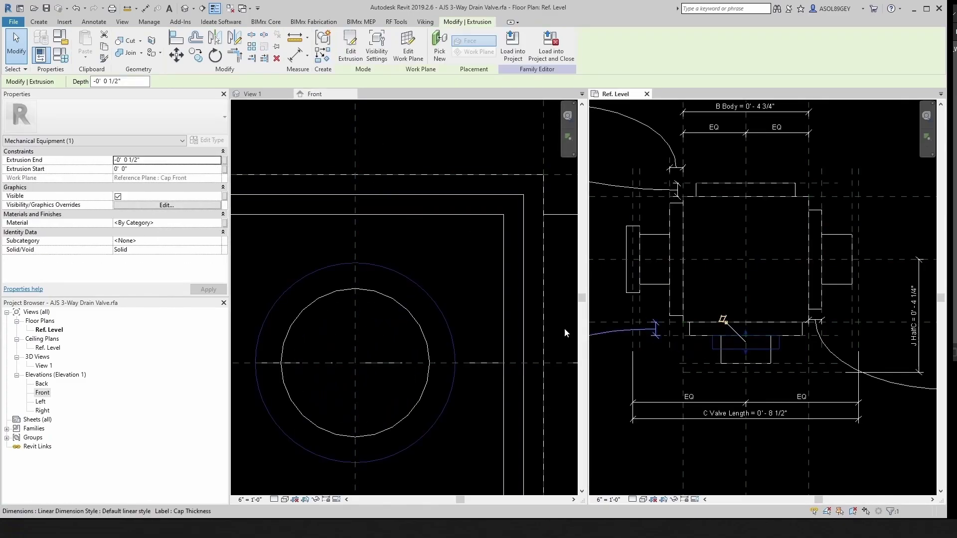
{"action": "left_click", "coordinate": [357, 54]}
{"action": "left_click", "coordinate": [420, 190]}
{"action": "left_click", "coordinate": [482, 361]}
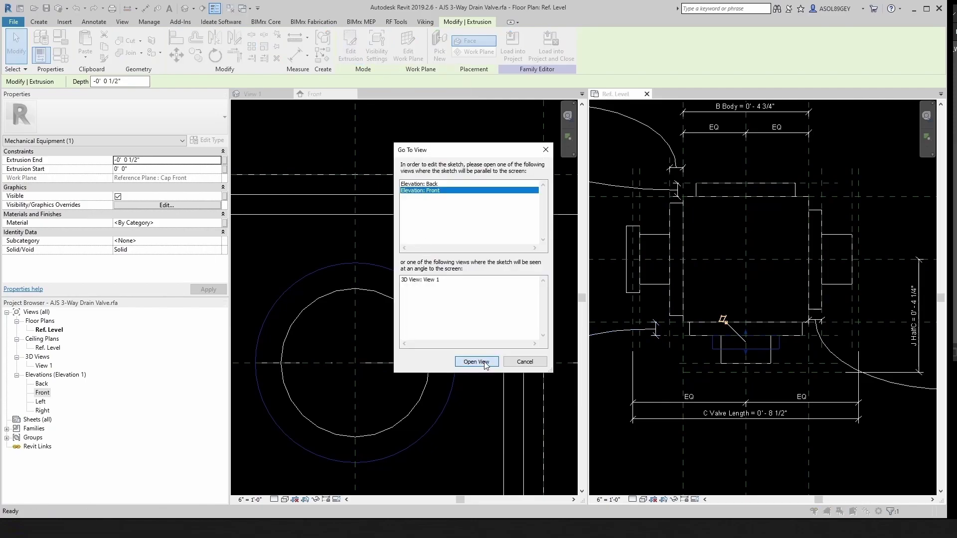
{"action": "scroll", "coordinate": [432, 197], "scroll_direction": "down", "scroll_amount": 1}
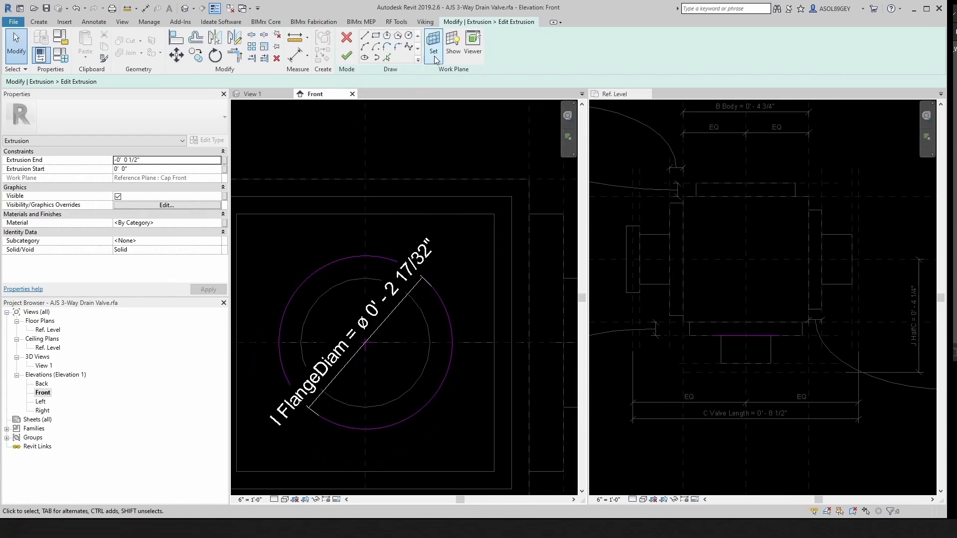
Set the front flange extrusion's work plane to Reference Plane : Flange Front 1 and finish editing
{"action": "left_click", "coordinate": [434, 46]}
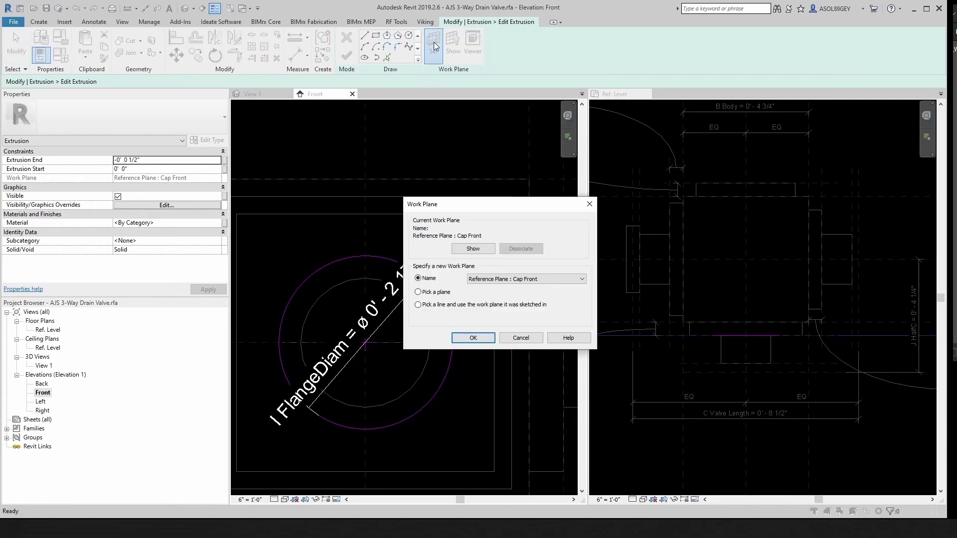
{"action": "left_click", "coordinate": [506, 281]}
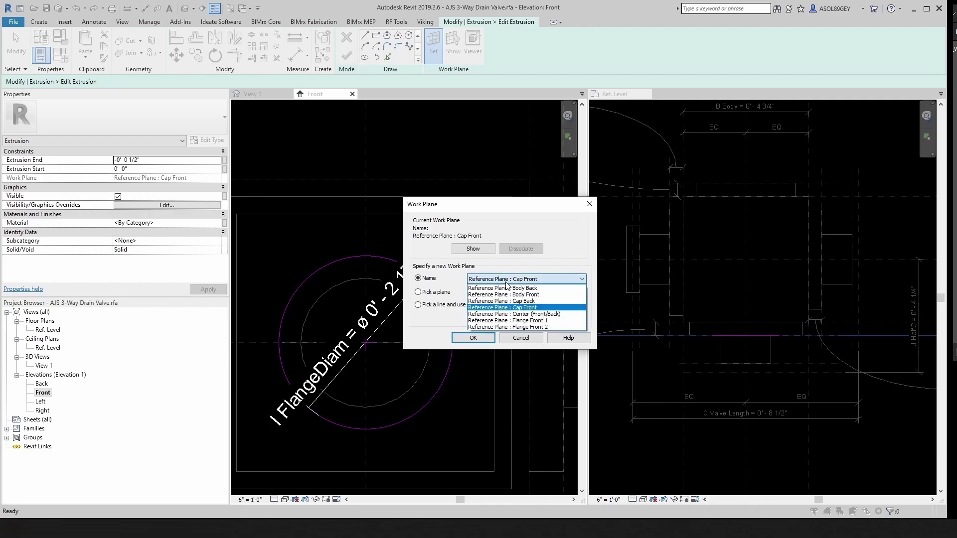
{"action": "left_click", "coordinate": [530, 321]}
{"action": "left_click", "coordinate": [473, 338]}
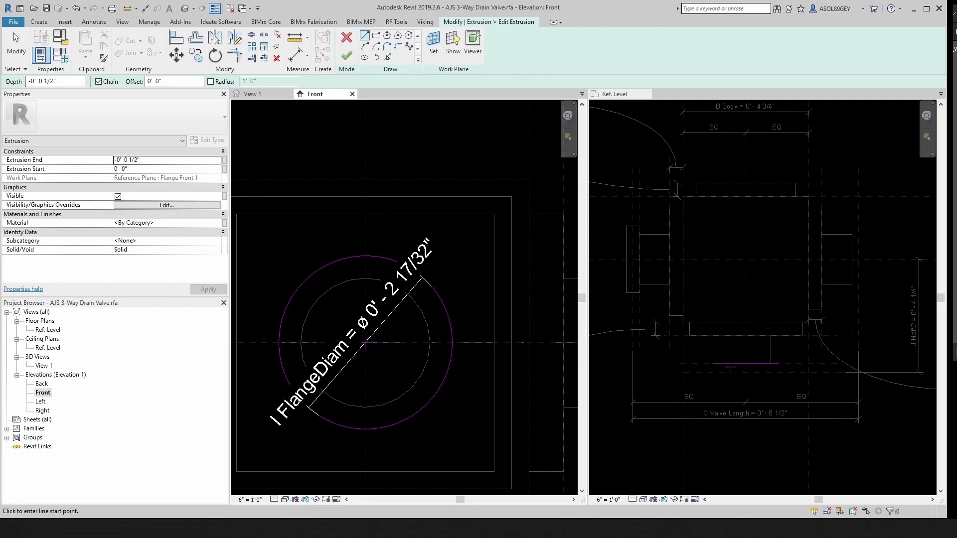
{"action": "left_click", "coordinate": [349, 54]}
Align the front flange's outer face to the outermost front reference plane in the Ref. Level plan
{"action": "left_click", "coordinate": [864, 339]}
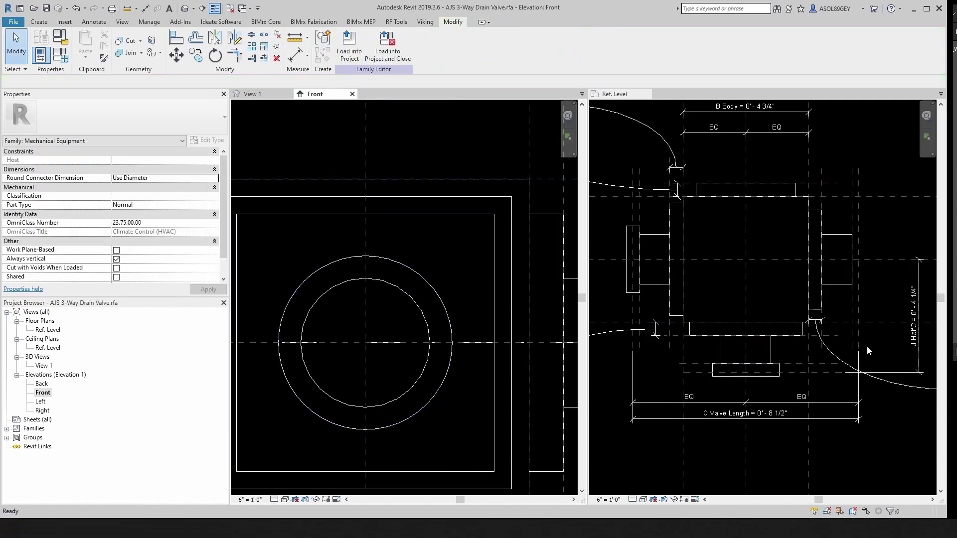
{"action": "scroll", "coordinate": [722, 400], "scroll_direction": "up", "scroll_amount": 3}
{"action": "key", "text": "a"}
{"action": "key", "text": "l"}
{"action": "scroll", "coordinate": [658, 369], "scroll_direction": "up", "scroll_amount": 2}
{"action": "left_click", "coordinate": [681, 351]}
{"action": "left_click", "coordinate": [735, 359]}
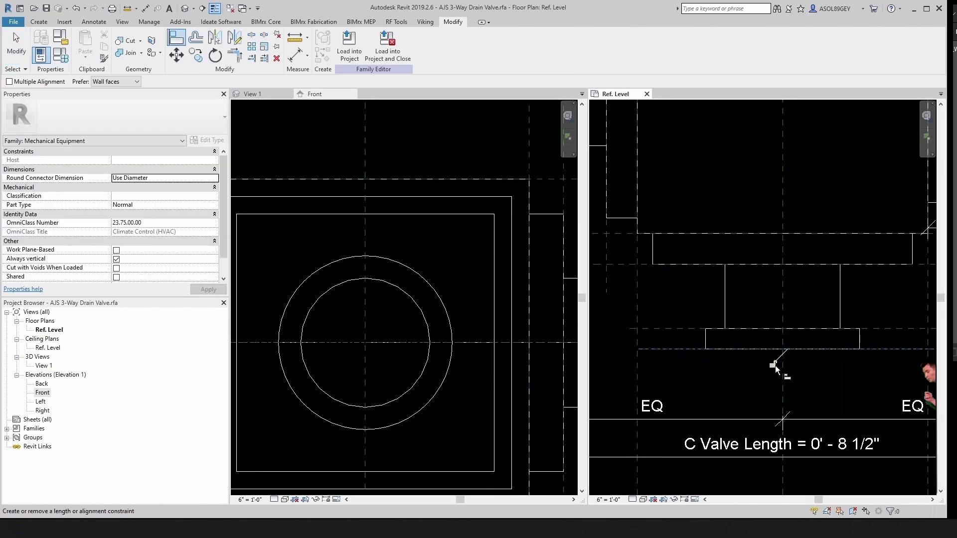
{"action": "scroll", "coordinate": [719, 364], "scroll_direction": "down", "scroll_amount": 6}
{"action": "key", "text": "Escape"}
{"action": "key", "text": "Escape"}
{"action": "middle_click_drag", "start_coordinate": [812, 329], "coordinate": [769, 346]}
{"action": "scroll", "coordinate": [769, 346], "scroll_direction": "down", "scroll_amount": 1}
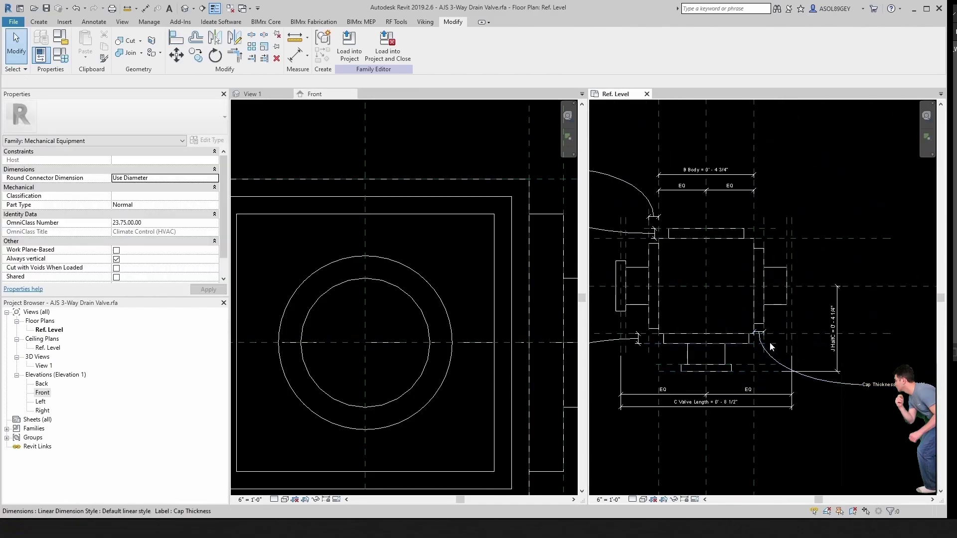
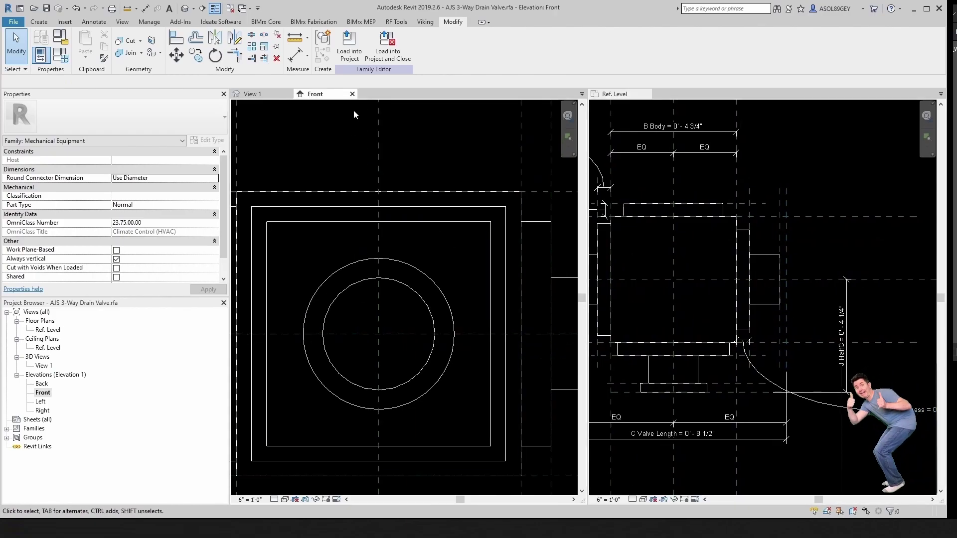
Close the Front elevation and open the Right elevation view of the valve
{"action": "left_click", "coordinate": [353, 94]}
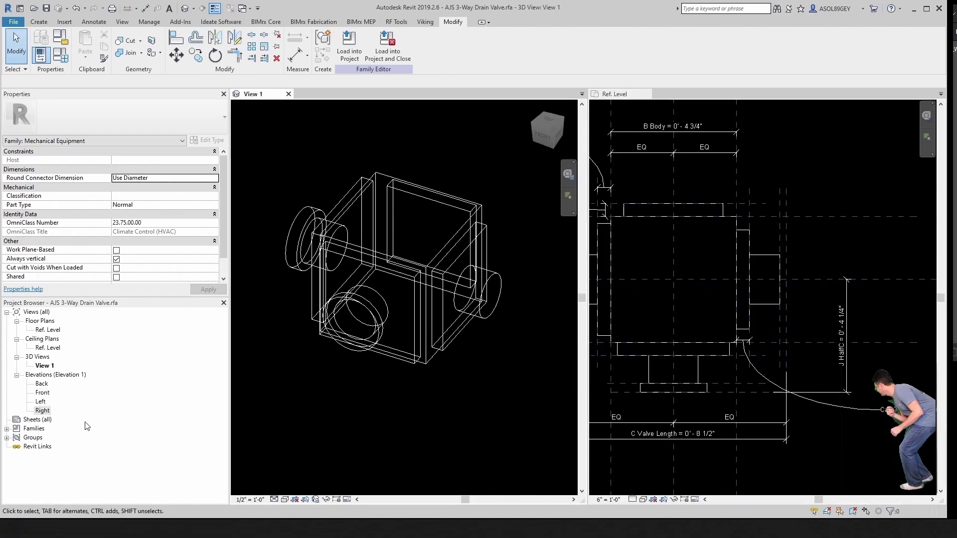
{"action": "left_click", "coordinate": [43, 411]}
{"action": "double_click", "coordinate": [43, 411]}
{"action": "scroll", "coordinate": [393, 349], "scroll_direction": "up", "scroll_amount": 5}
Start a new extrusion in the Right elevation with its work plane set to Reference Plane : Flange Right 1
{"action": "left_click", "coordinate": [39, 22]}
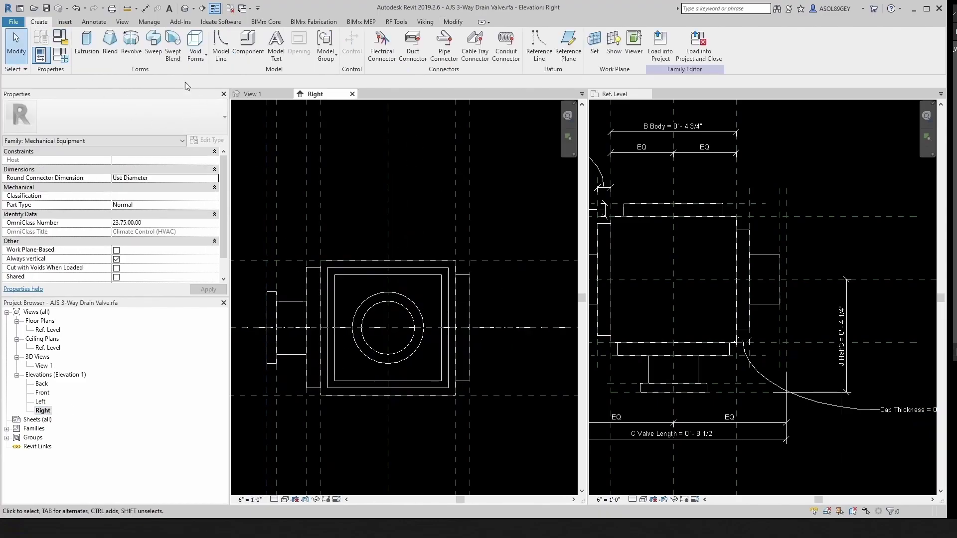
{"action": "left_click", "coordinate": [87, 45]}
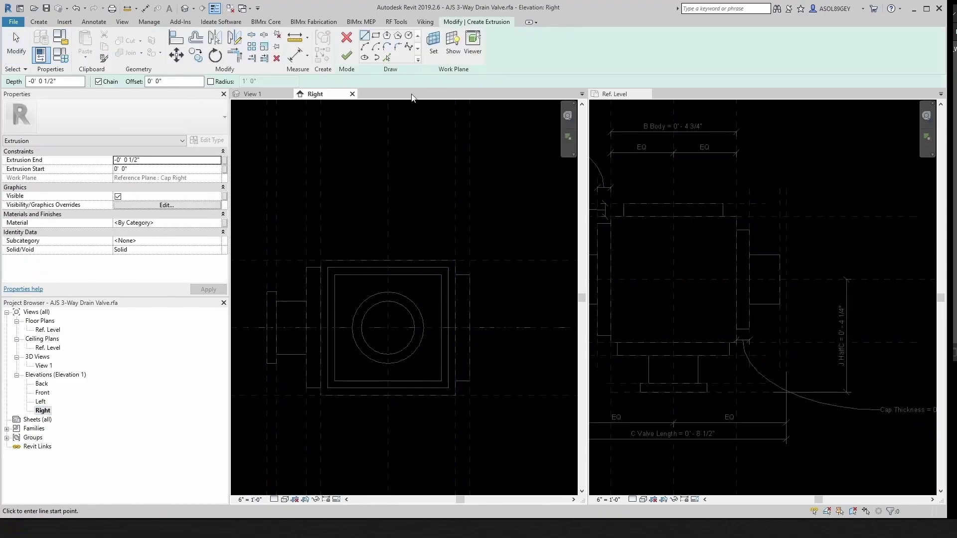
{"action": "left_click", "coordinate": [439, 51]}
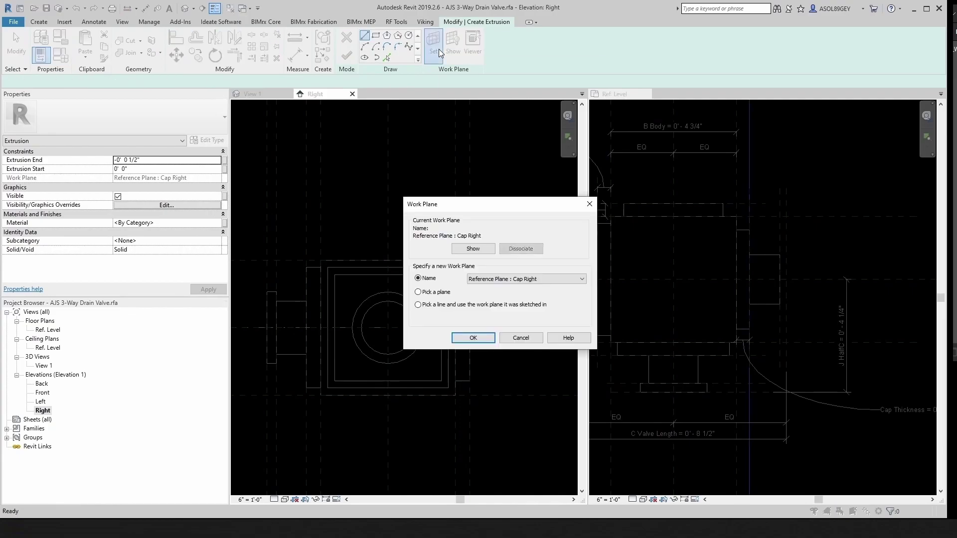
{"action": "left_click", "coordinate": [525, 280]}
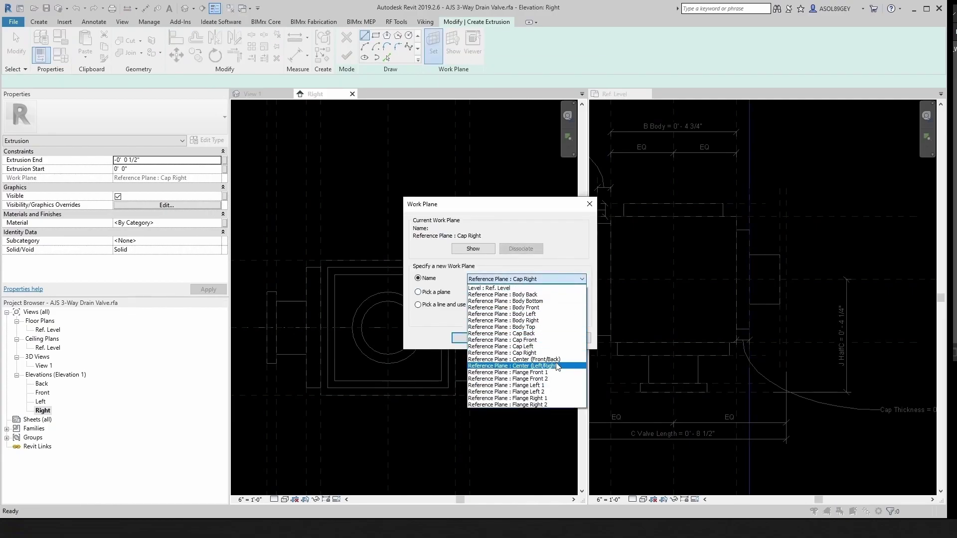
{"action": "left_click", "coordinate": [552, 398]}
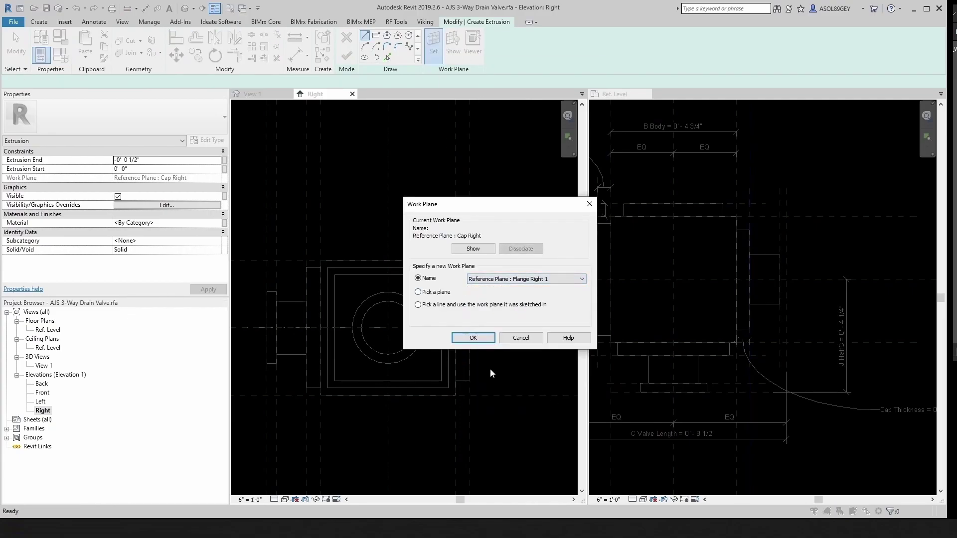
{"action": "left_click", "coordinate": [473, 338]}
Sketch a circle about 1 3/4" in diameter overlapping the right pipe end and make its center mark visible
{"action": "left_click", "coordinate": [408, 35]}
{"action": "scroll", "coordinate": [401, 335], "scroll_direction": "up", "scroll_amount": 3}
{"action": "scroll", "coordinate": [429, 299], "scroll_direction": "up", "scroll_amount": 1}
{"action": "left_click", "coordinate": [428, 300]}
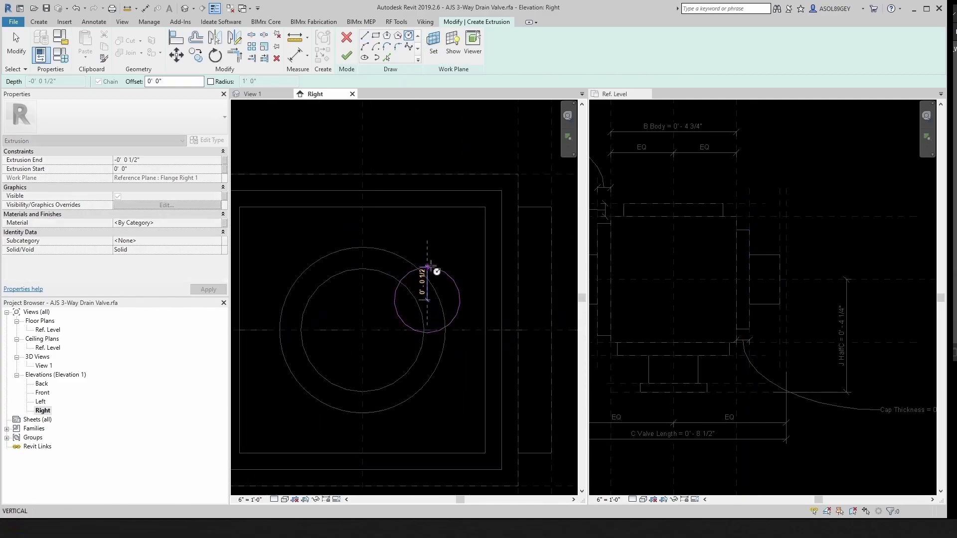
{"action": "left_click", "coordinate": [427, 242]}
{"action": "key", "text": "Escape"}
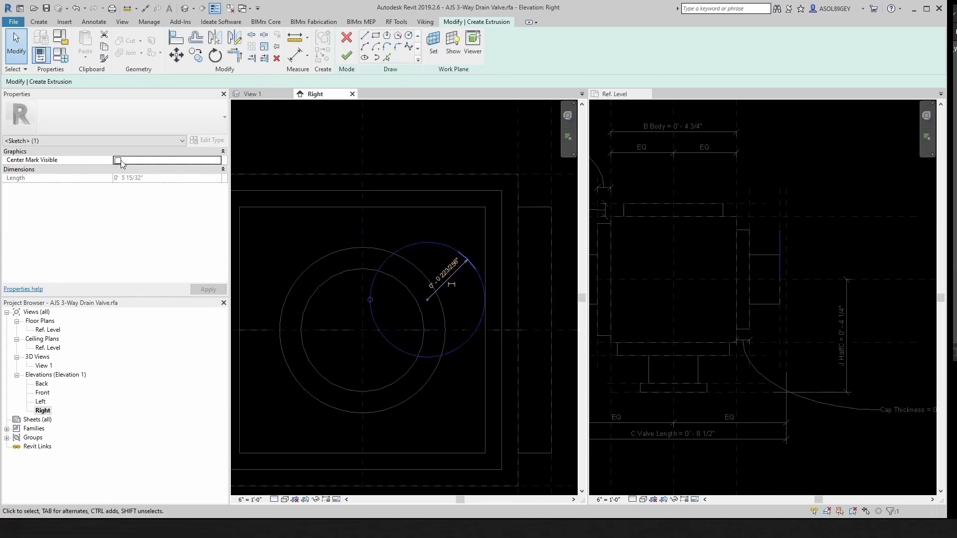
Align the circle's center to the vertical center reference plane and the Ref. Level line, locking both alignments
{"action": "key", "text": "a"}
{"action": "key", "text": "l"}
{"action": "scroll", "coordinate": [393, 249], "scroll_direction": "up", "scroll_amount": 1}
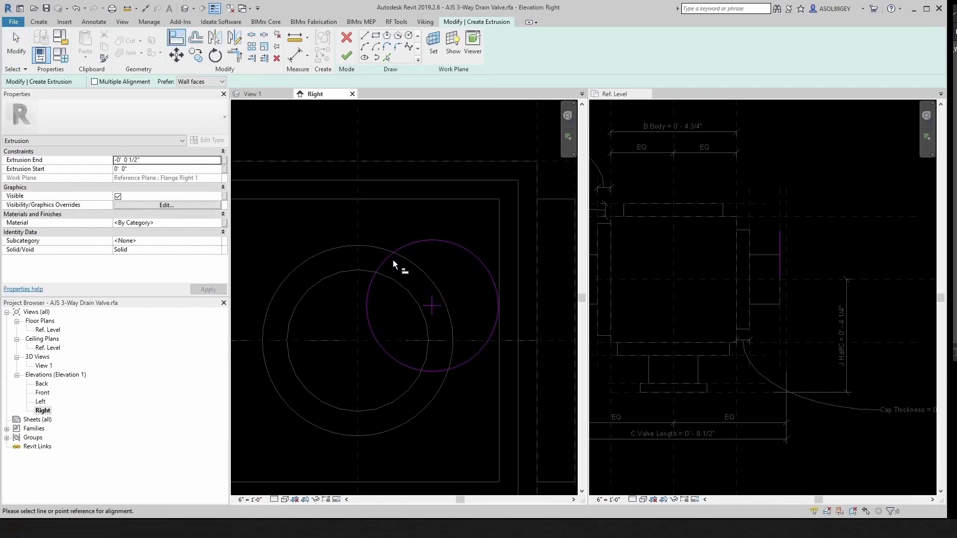
{"action": "left_click", "coordinate": [359, 225]}
{"action": "left_click", "coordinate": [433, 301]}
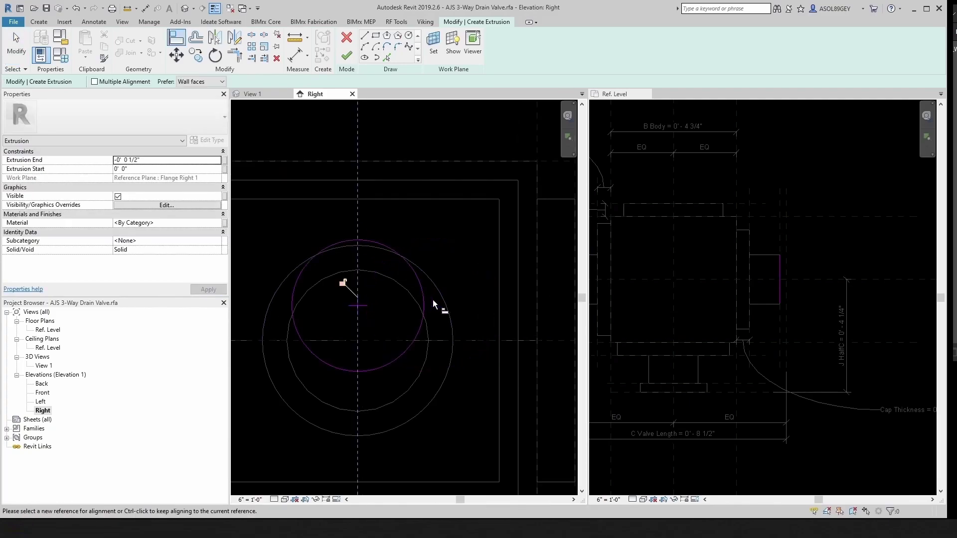
{"action": "left_click", "coordinate": [343, 282]}
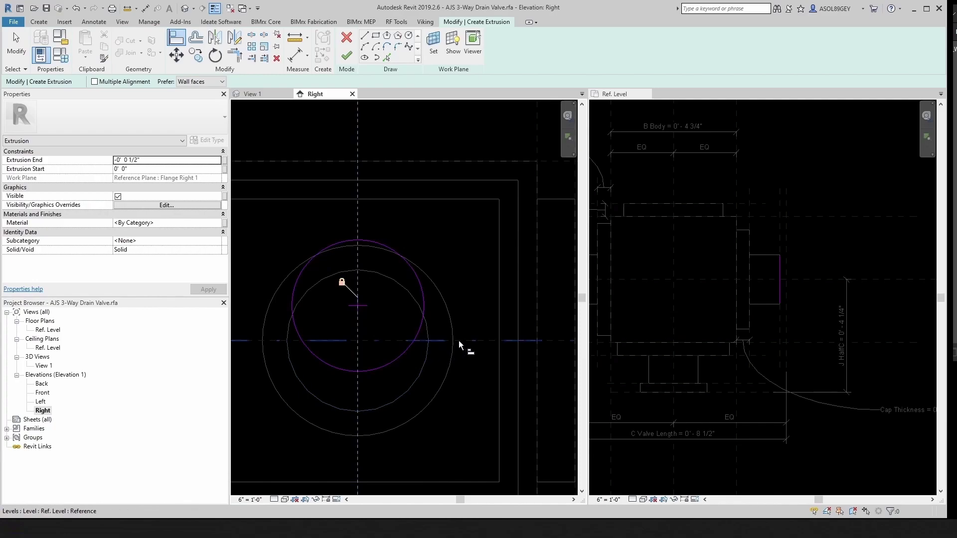
{"action": "left_click", "coordinate": [473, 338]}
{"action": "left_click", "coordinate": [366, 309]}
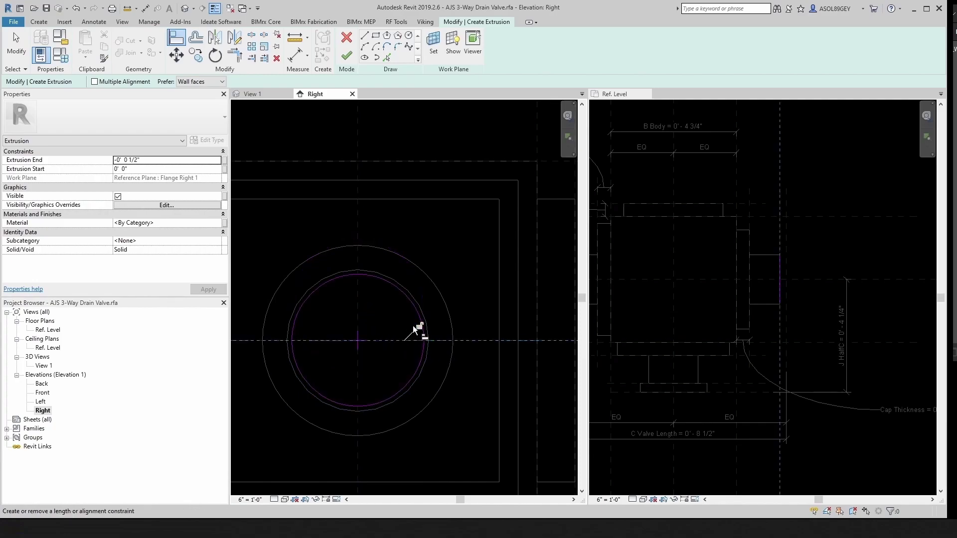
{"action": "scroll", "coordinate": [393, 387], "scroll_direction": "down", "scroll_amount": 1}
{"action": "key", "text": "Escape"}
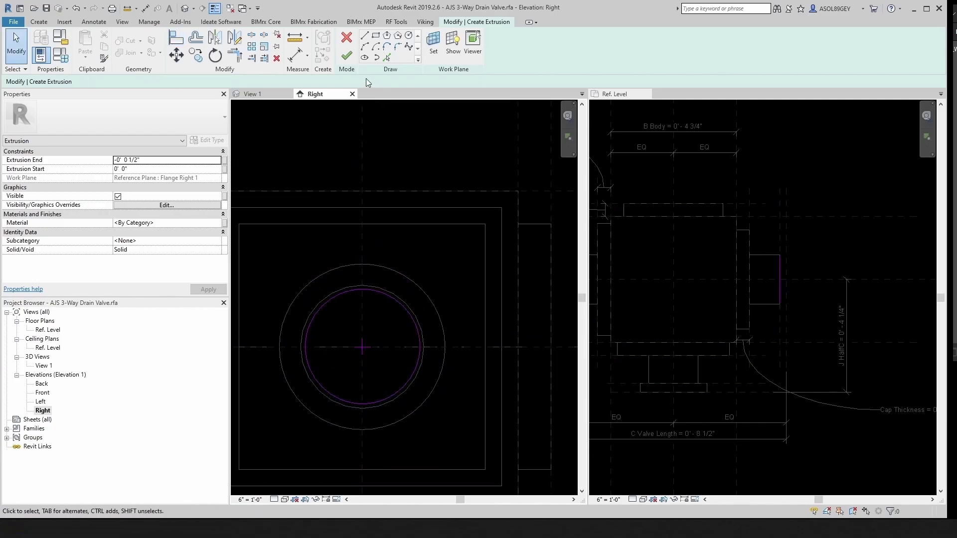
Add a diameter dimension to the sketched flange circle
{"action": "left_click", "coordinate": [145, 9]}
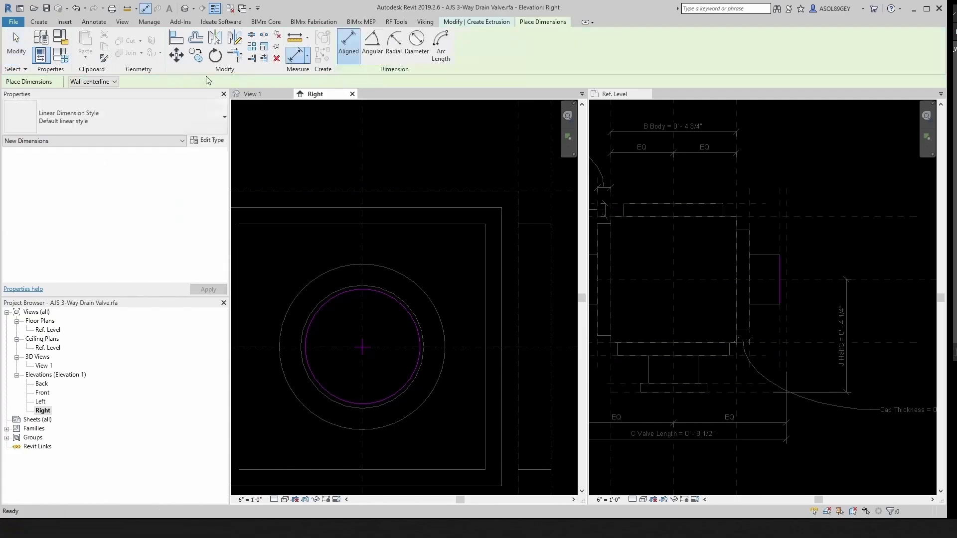
{"action": "left_click", "coordinate": [417, 45]}
{"action": "scroll", "coordinate": [397, 299], "scroll_direction": "up", "scroll_amount": 1}
{"action": "left_click", "coordinate": [395, 299]}
{"action": "left_click", "coordinate": [448, 254]}
{"action": "key", "text": "Escape"}
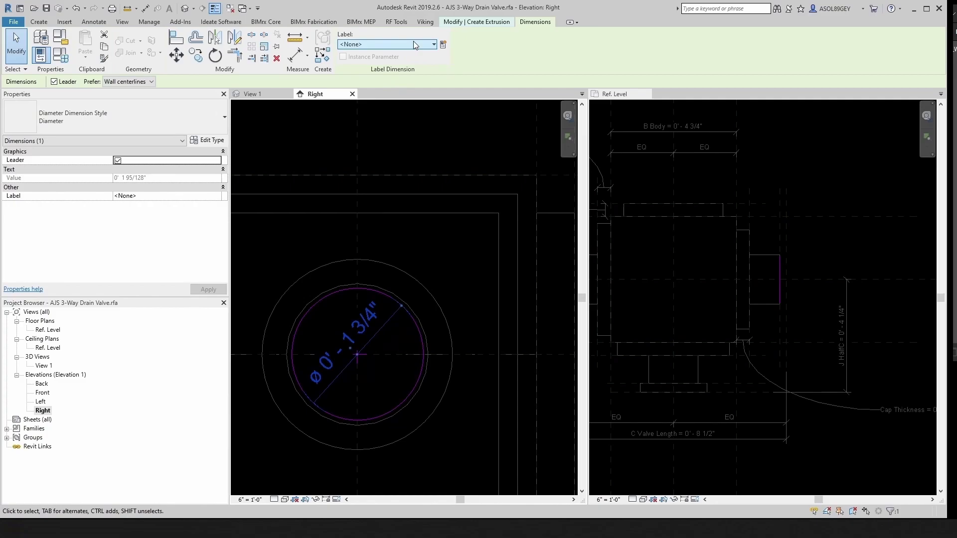
Label the circle's diameter dimension with the I FlangeDiam parameter and finish the right flange extrusion
{"action": "left_click", "coordinate": [429, 45]}
{"action": "left_click", "coordinate": [370, 136]}
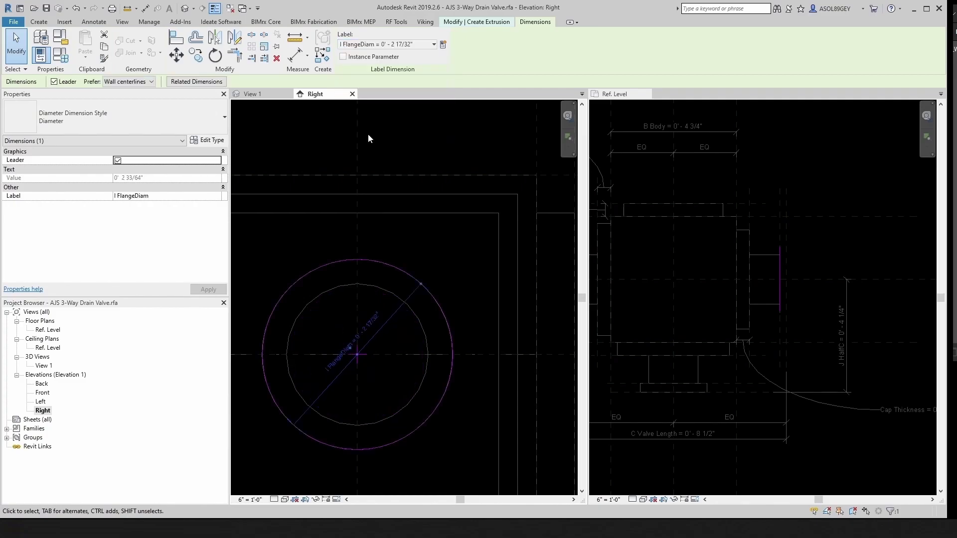
{"action": "left_click", "coordinate": [457, 323]}
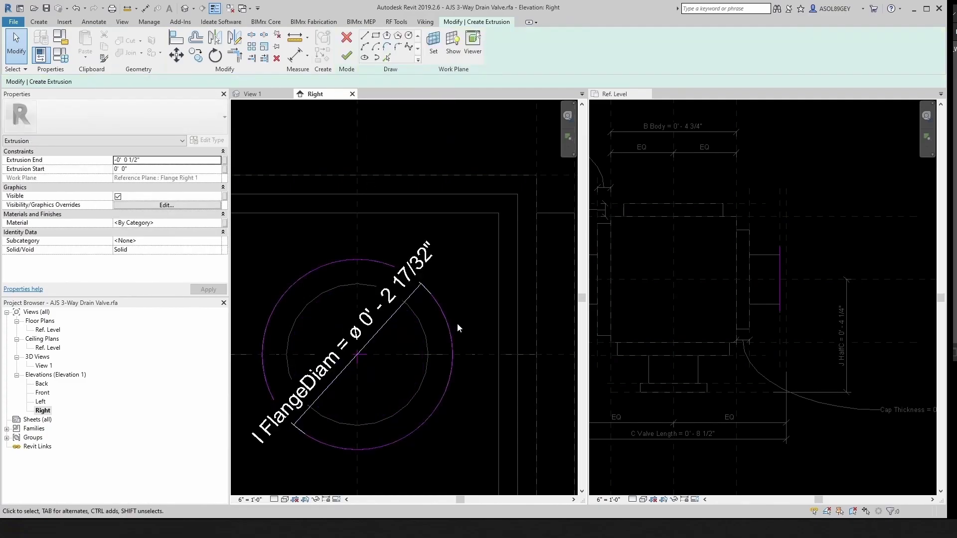
{"action": "left_click", "coordinate": [347, 57]}
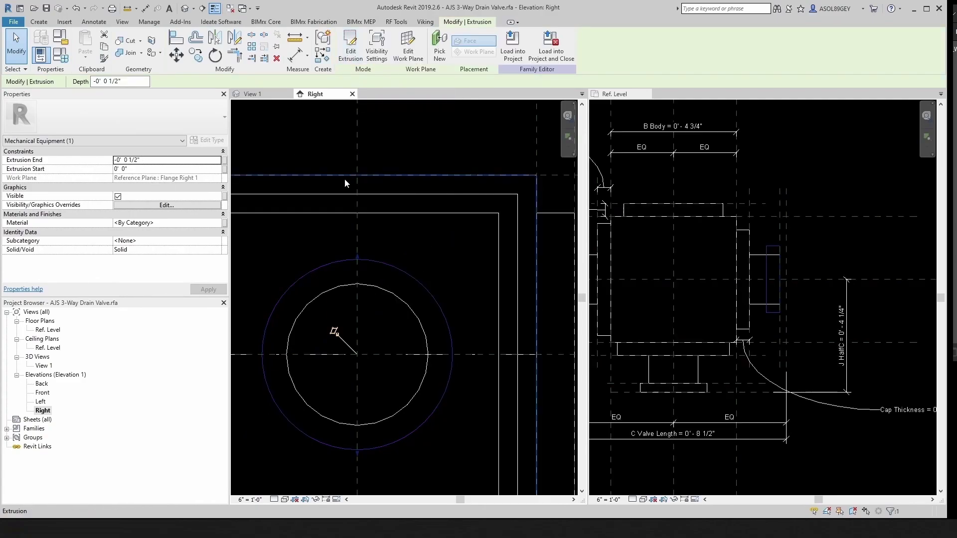
Reopen the right flange extrusion for editing, set its Extrusion End to 0' 0 1/2", and finish editing
{"action": "left_click", "coordinate": [352, 56]}
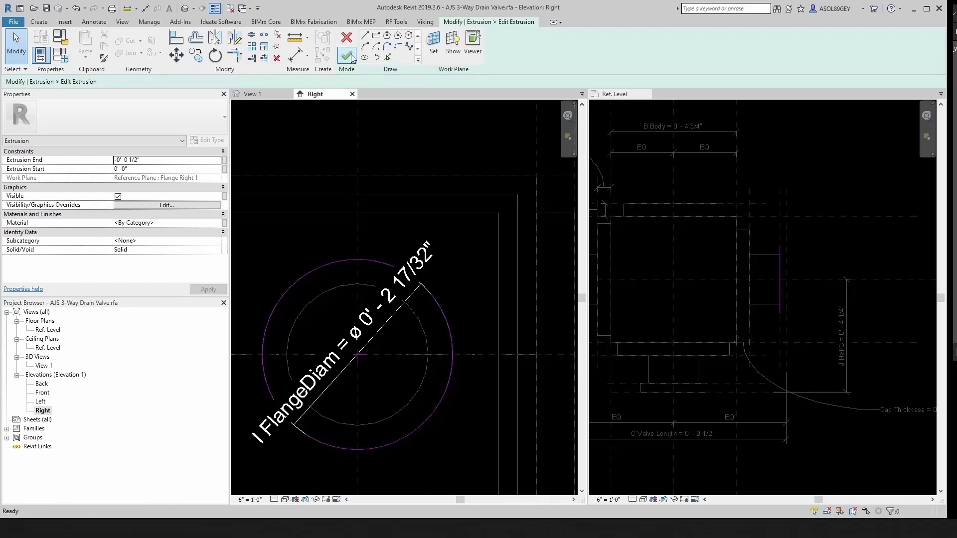
{"action": "left_click", "coordinate": [120, 160]}
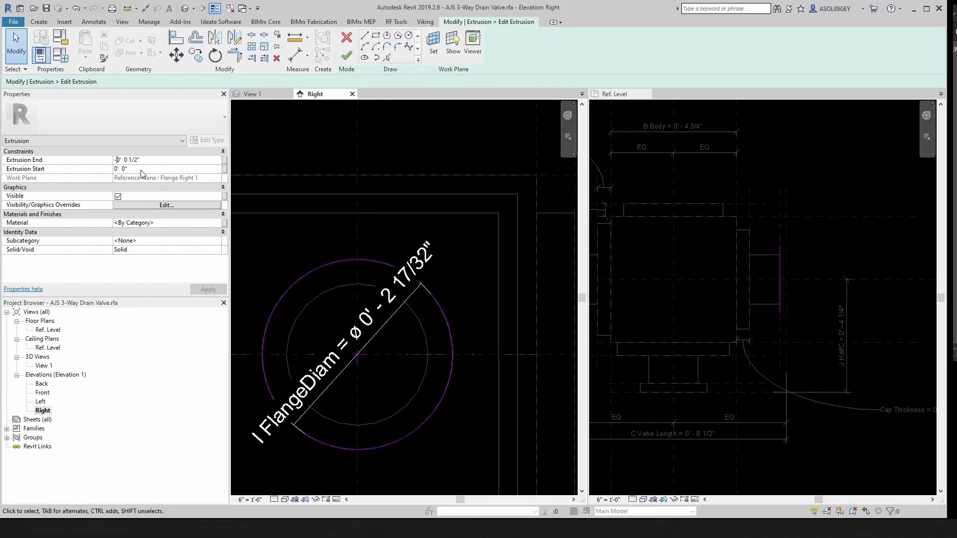
{"action": "key", "text": "BackSpace"}
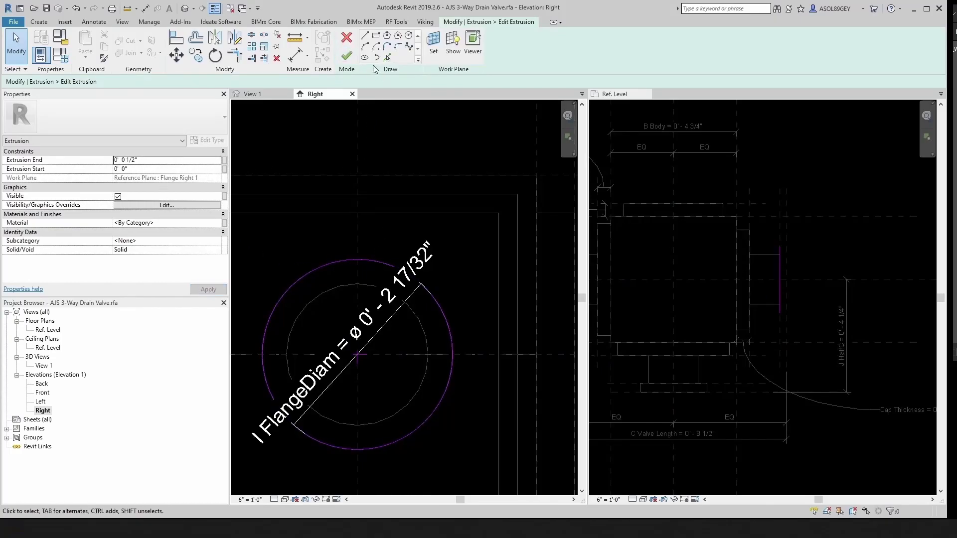
{"action": "left_click", "coordinate": [347, 56]}
{"action": "left_click", "coordinate": [503, 148]}
Align the right flange's outer face to the outermost right reference plane in the Ref. Level plan and lock it
{"action": "scroll", "coordinate": [797, 323], "scroll_direction": "up", "scroll_amount": 2}
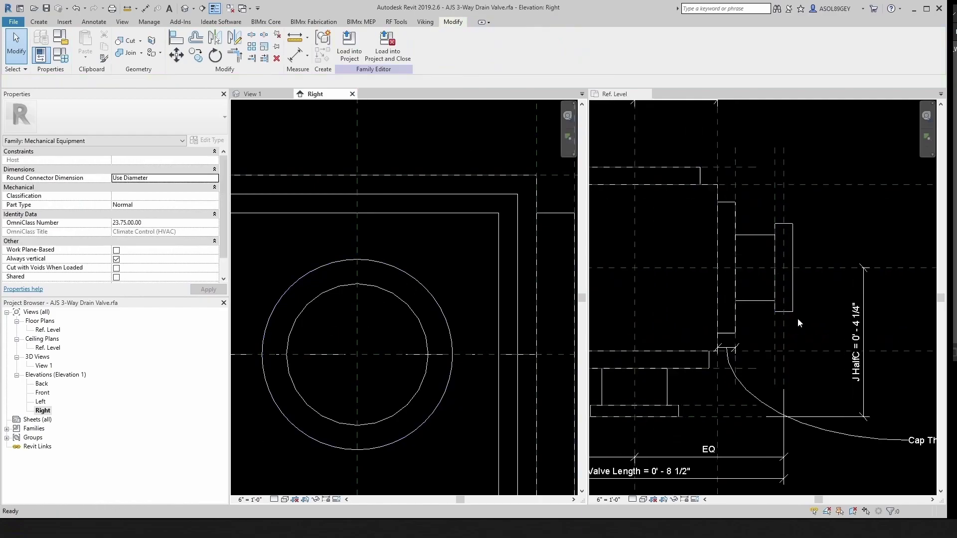
{"action": "scroll", "coordinate": [803, 319], "scroll_direction": "up", "scroll_amount": 3}
{"action": "left_click", "coordinate": [809, 327]}
{"action": "key", "text": "a"}
{"action": "key", "text": "l"}
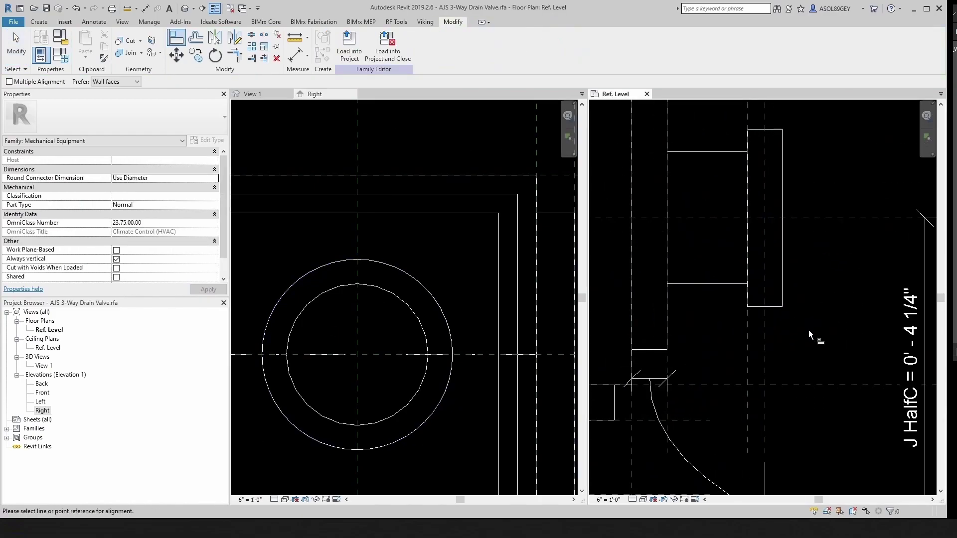
{"action": "scroll", "coordinate": [808, 330], "scroll_direction": "up", "scroll_amount": 2}
{"action": "left_click", "coordinate": [783, 233]}
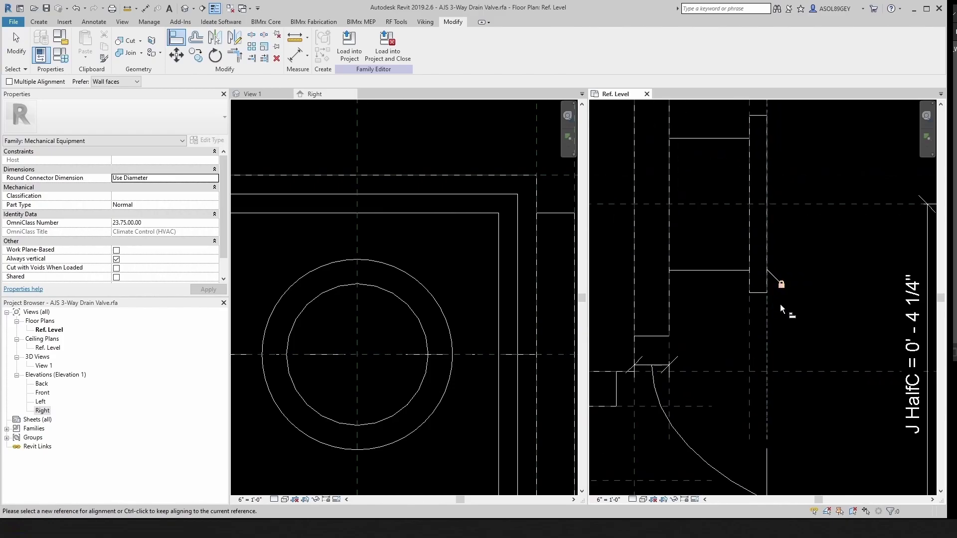
{"action": "key", "text": "Escape"}
{"action": "key", "text": "Escape"}
{"action": "scroll", "coordinate": [786, 339], "scroll_direction": "down", "scroll_amount": 5}
Examine the valve body with its three pipe-end flanges in 3D View 1
{"action": "left_click", "coordinate": [418, 150]}
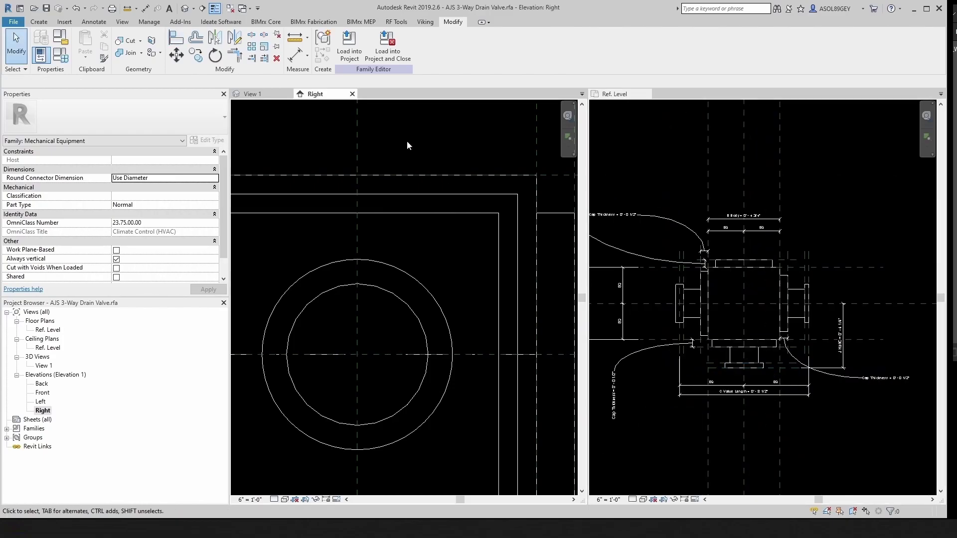
{"action": "left_click", "coordinate": [256, 95]}
{"action": "scroll", "coordinate": [451, 283], "scroll_direction": "down", "scroll_amount": 3}
{"action": "middle_click_drag", "start_coordinate": [450, 326], "coordinate": [474, 339], "text": "shift"}
{"action": "scroll", "coordinate": [424, 257], "scroll_direction": "up", "scroll_amount": 2}
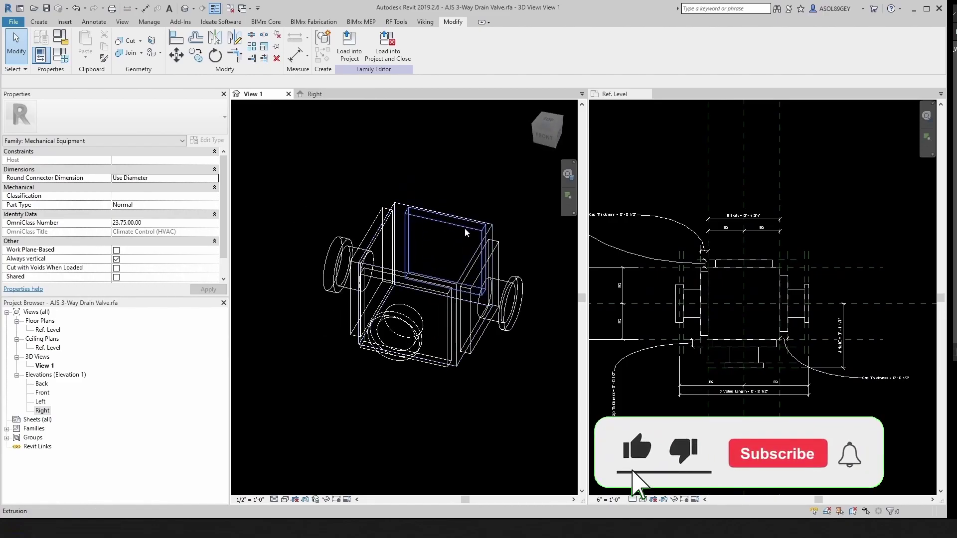
{"action": "scroll", "coordinate": [427, 293], "scroll_direction": "down", "scroll_amount": 2}
{"action": "scroll", "coordinate": [451, 290], "scroll_direction": "up", "scroll_amount": 3}
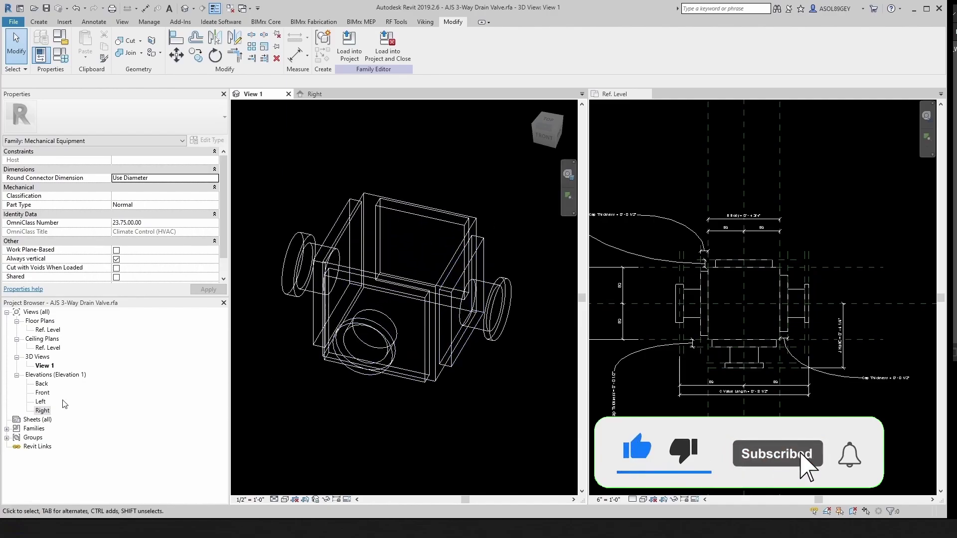
Draw a horizontal reference plane about 1 5/8" above the Body Top plane in the Front elevation
{"action": "double_click", "coordinate": [44, 393]}
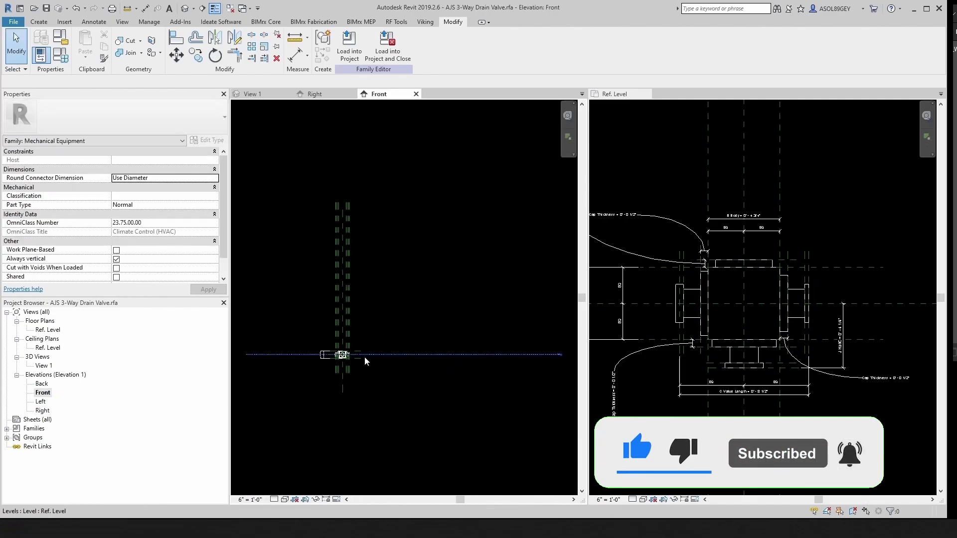
{"action": "scroll", "coordinate": [344, 349], "scroll_direction": "up", "scroll_amount": 8}
{"action": "middle_click_drag", "start_coordinate": [323, 302], "coordinate": [420, 335]}
{"action": "left_click", "coordinate": [289, 325]}
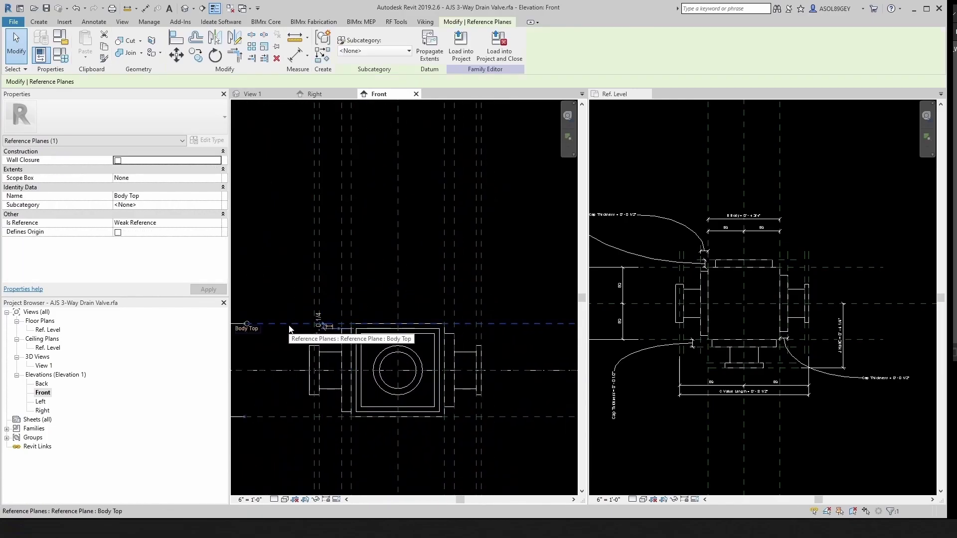
{"action": "key", "text": "r"}
{"action": "key", "text": "p"}
{"action": "scroll", "coordinate": [298, 296], "scroll_direction": "down", "scroll_amount": 1}
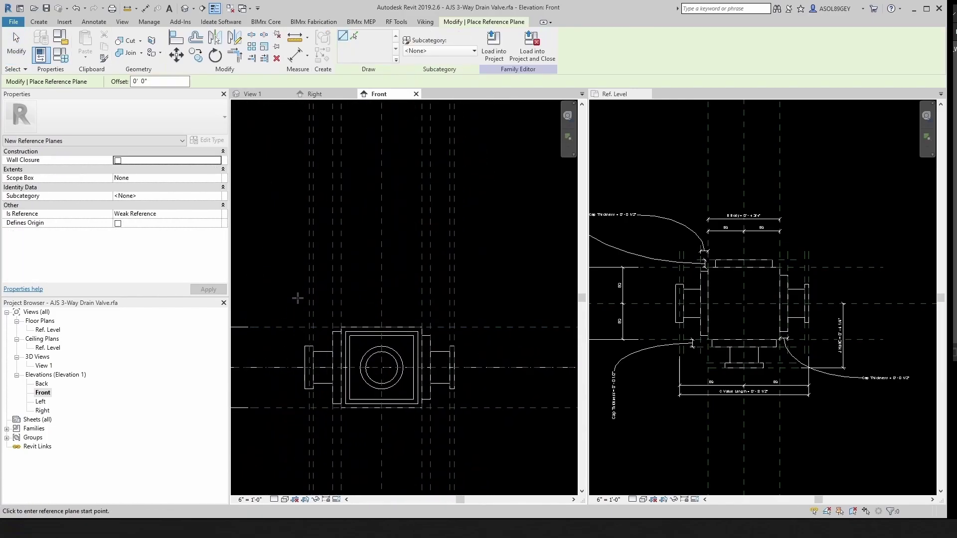
{"action": "left_click", "coordinate": [298, 298]}
{"action": "scroll", "coordinate": [337, 299], "scroll_direction": "down", "scroll_amount": 1}
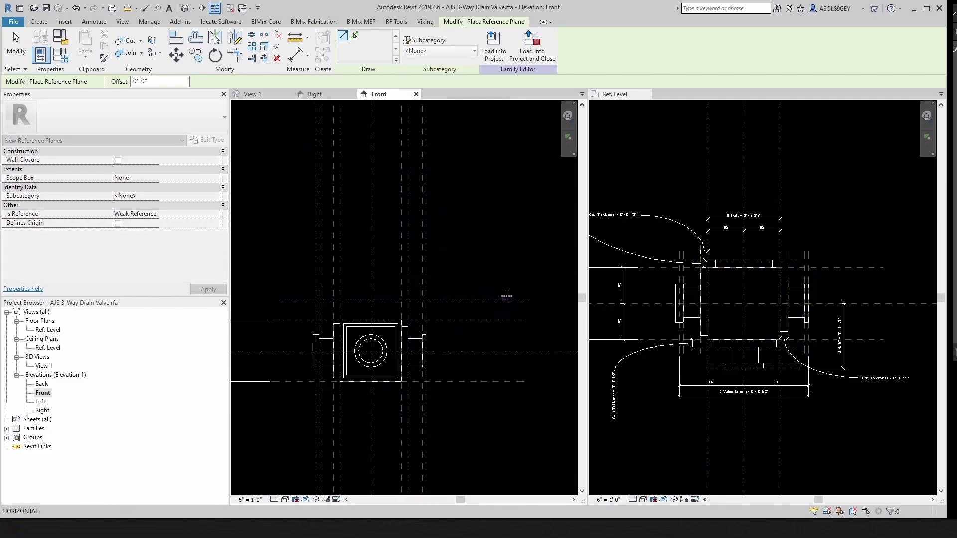
{"action": "left_click", "coordinate": [507, 298]}
{"action": "key", "text": "Escape"}
{"action": "key", "text": "Escape"}
Name the new horizontal reference plane above the valve body Handle
{"action": "scroll", "coordinate": [439, 321], "scroll_direction": "up", "scroll_amount": 1}
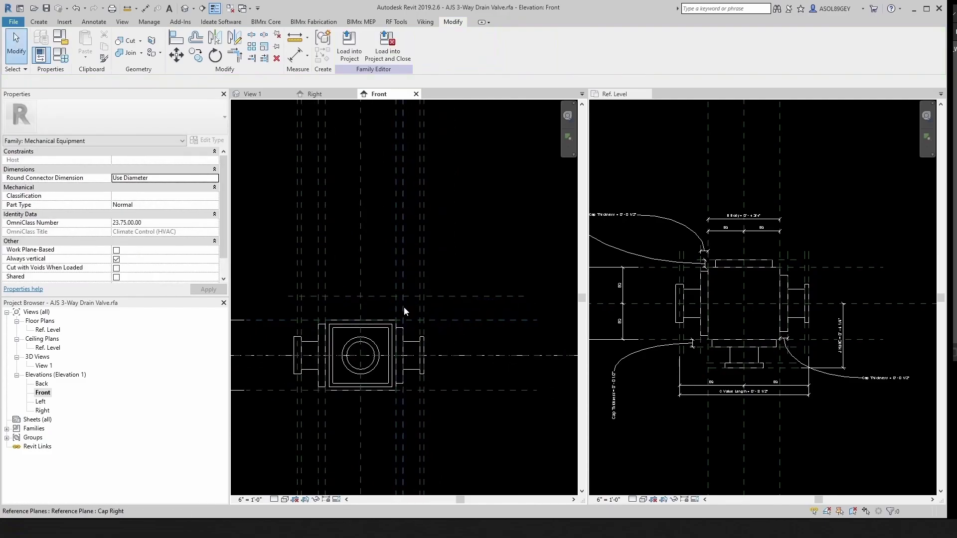
{"action": "left_click", "coordinate": [473, 297]}
{"action": "left_click", "coordinate": [510, 301]}
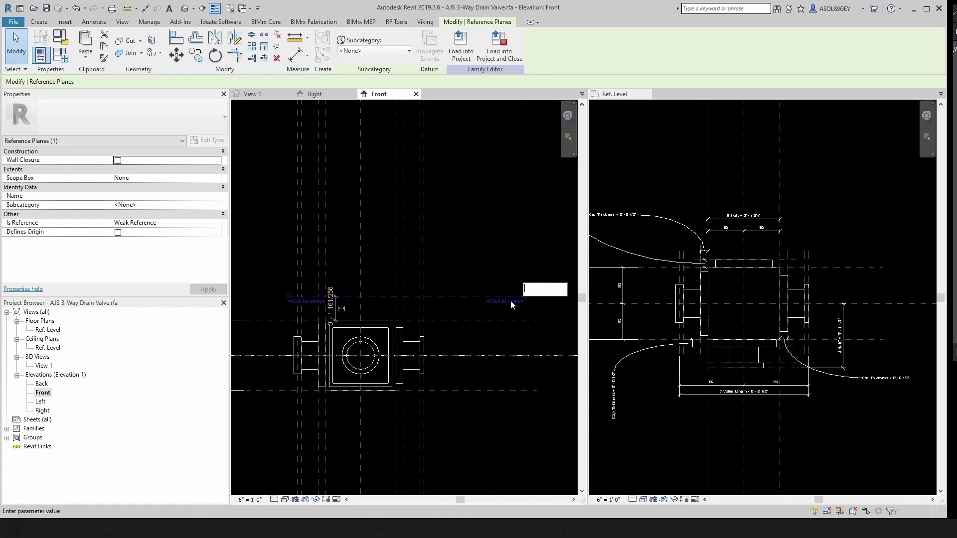
{"action": "type", "text": "Handle"}
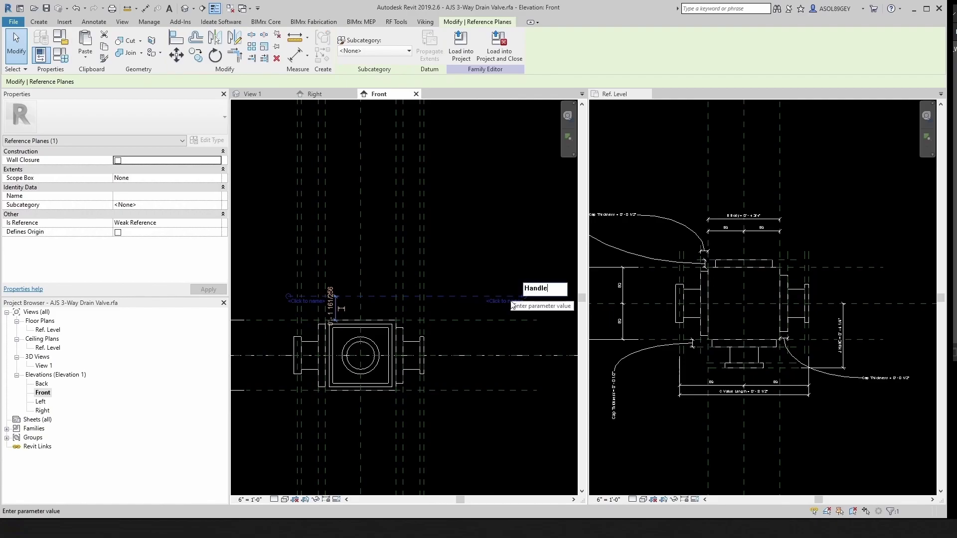
{"action": "left_click", "coordinate": [501, 351]}
{"action": "scroll", "coordinate": [357, 329], "scroll_direction": "up", "scroll_amount": 3}
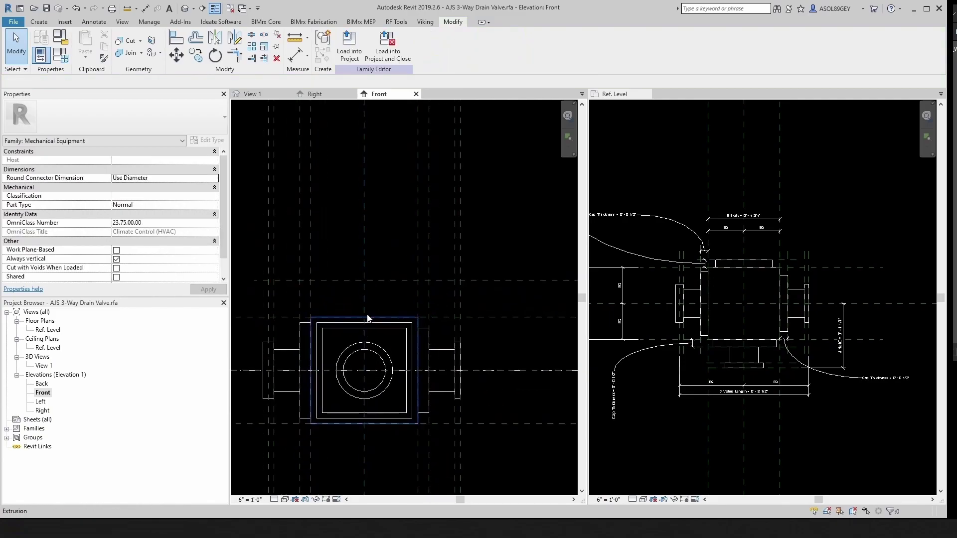
Switch to the valve data sheet in Revu and examine the stem and handle in the dimensioned drawings
{"action": "scroll", "coordinate": [747, 308], "scroll_direction": "up", "scroll_amount": 2}
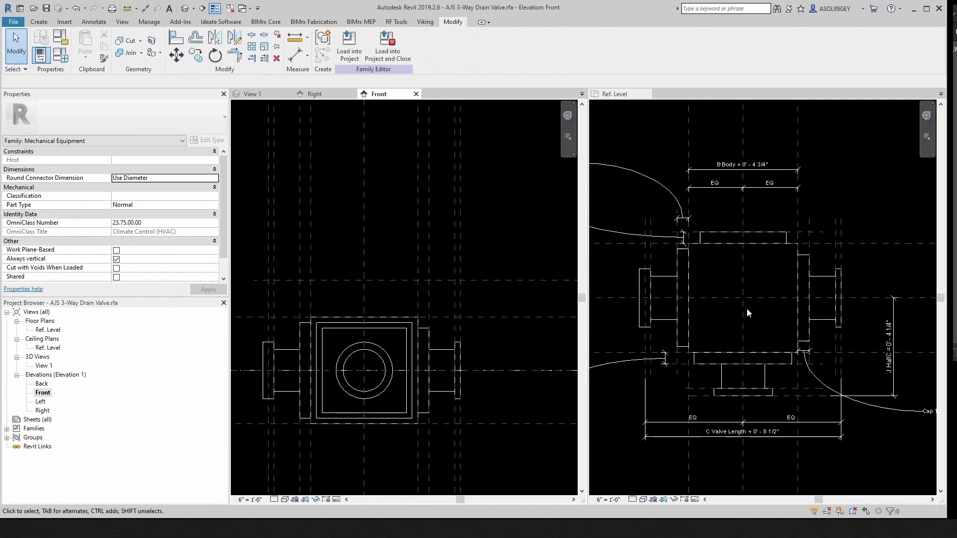
{"action": "key", "text": "alt+Tab"}
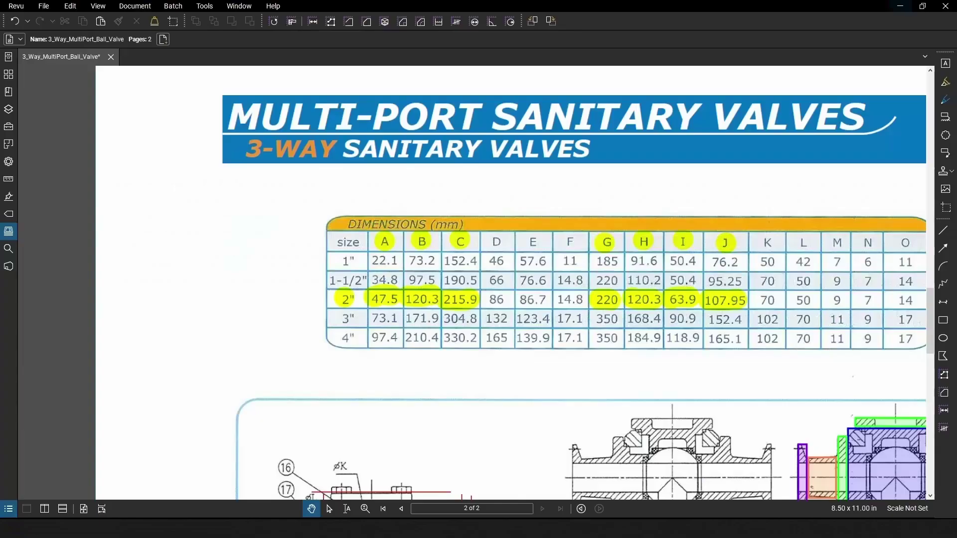
{"action": "scroll", "coordinate": [511, 342], "scroll_direction": "down", "scroll_amount": 3}
{"action": "scroll", "coordinate": [511, 342], "scroll_direction": "up", "scroll_amount": 4}
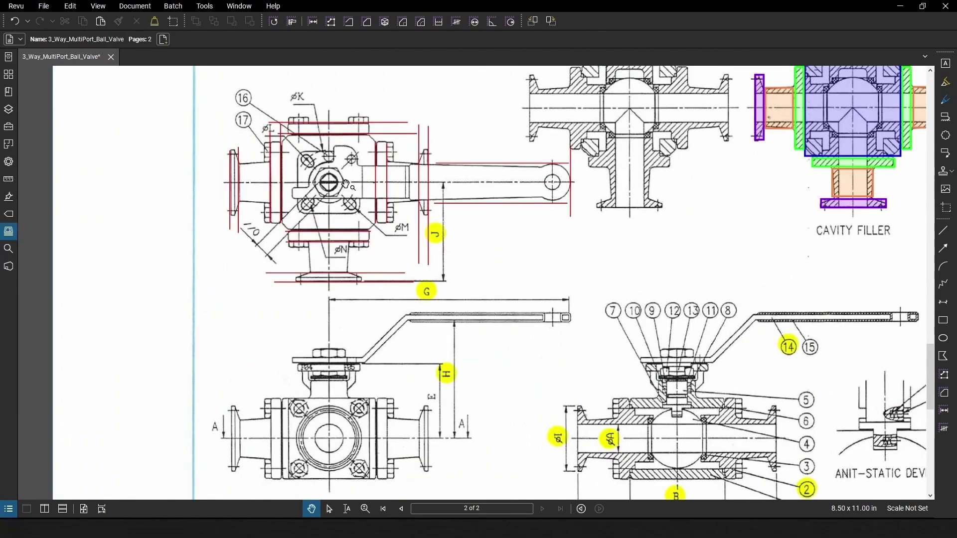
{"action": "scroll", "coordinate": [326, 400], "scroll_direction": "down", "scroll_amount": 2}
{"action": "scroll", "coordinate": [511, 414], "scroll_direction": "up", "scroll_amount": 1}
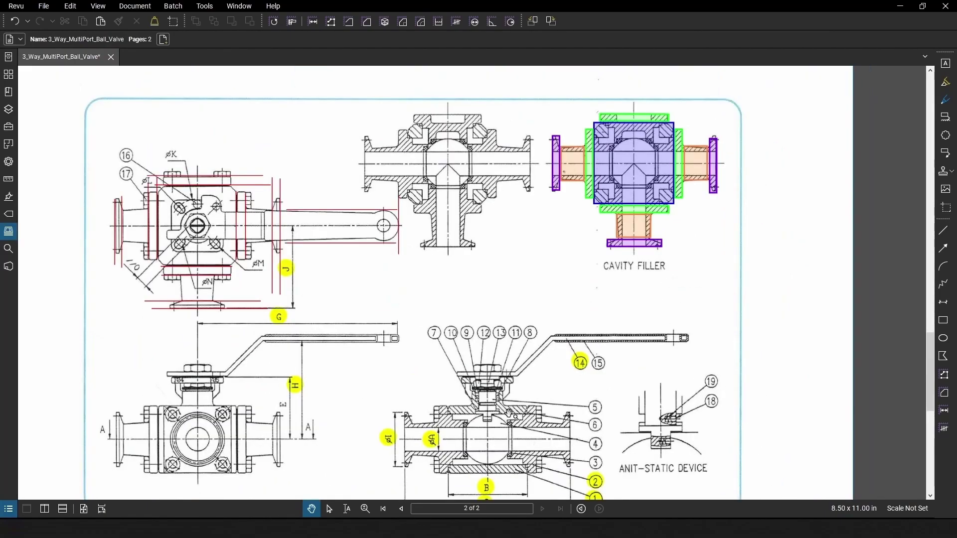
{"action": "scroll", "coordinate": [511, 414], "scroll_direction": "down", "scroll_amount": 2}
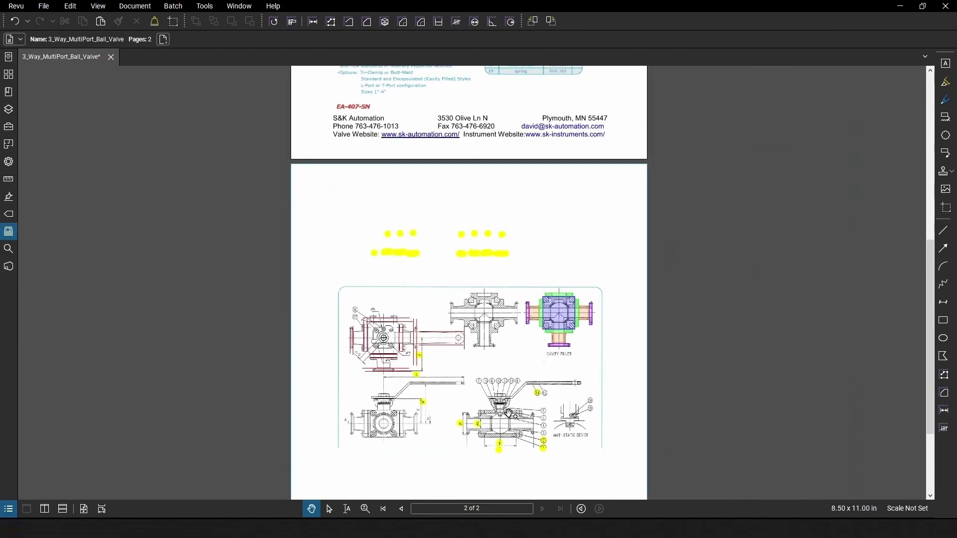
{"action": "scroll", "coordinate": [464, 421], "scroll_direction": "up", "scroll_amount": 2}
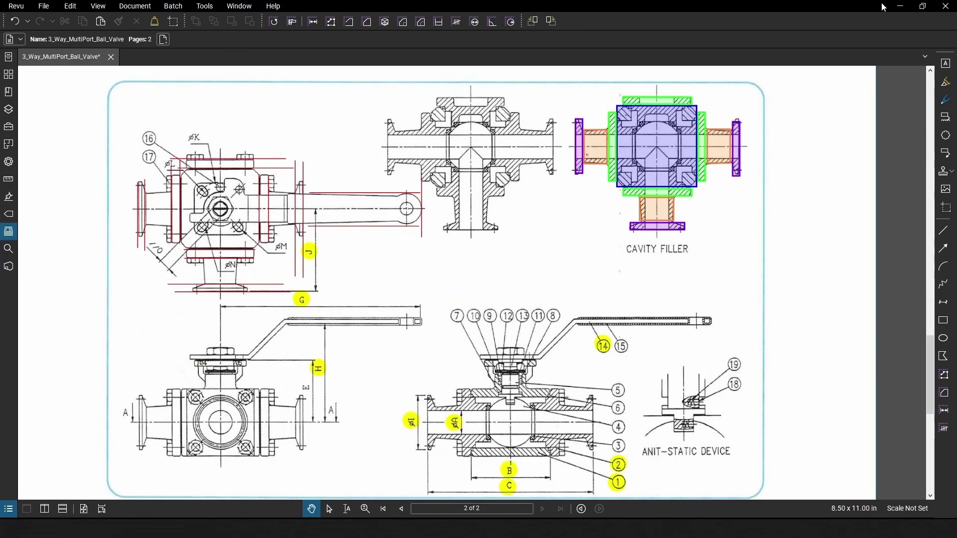
{"action": "left_click", "coordinate": [900, 6]}
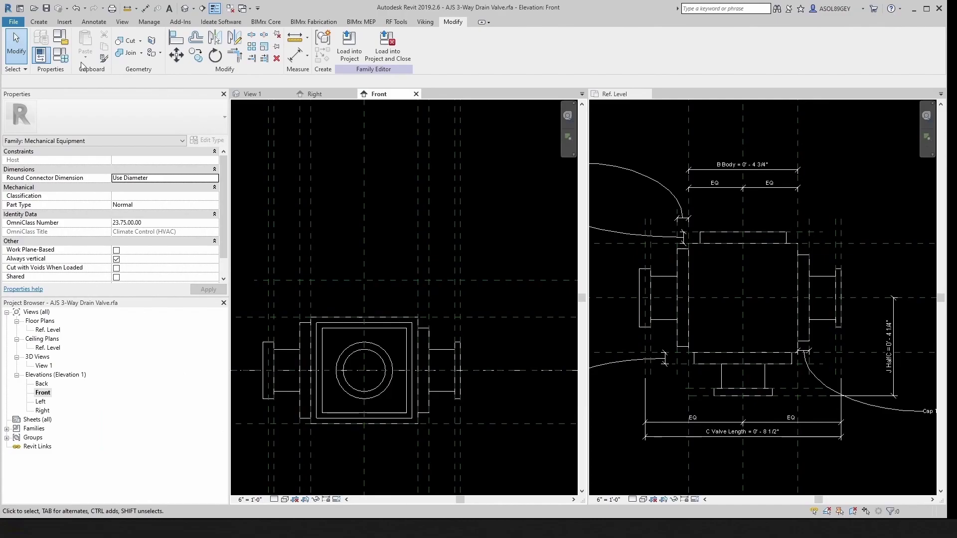
Add a family type parameter named Stem Dia, of type Length, grouped under Dimensions
{"action": "left_click", "coordinate": [64, 61]}
{"action": "left_click", "coordinate": [375, 363]}
{"action": "type", "text": "Stem Dia"}
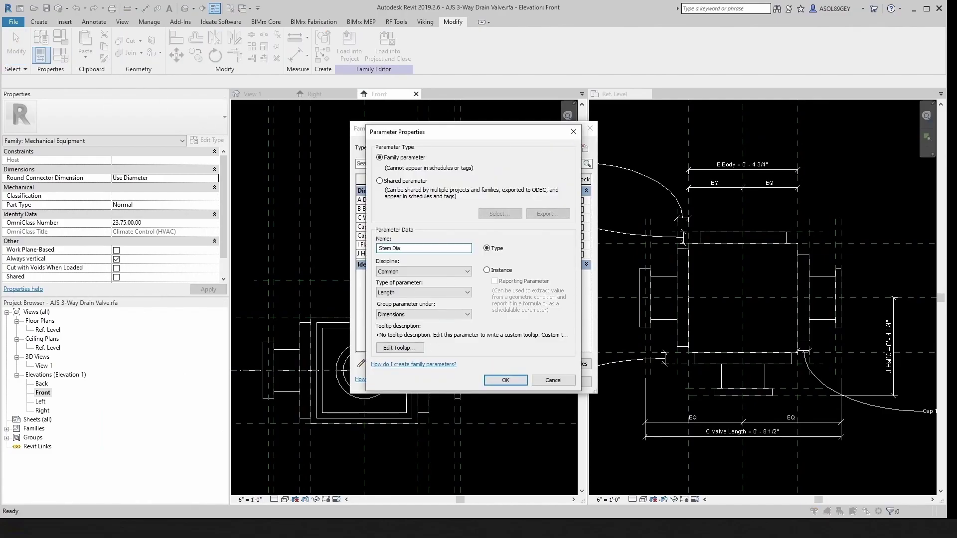
{"action": "left_click", "coordinate": [506, 380]}
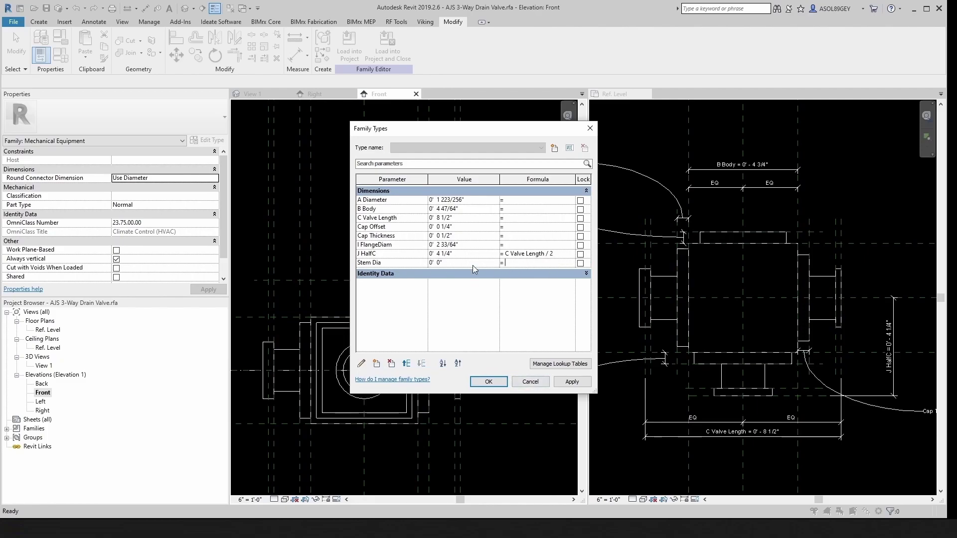
Base the Stem Dia formula on the A Diameter parameter and accept the family types
{"action": "left_click", "coordinate": [397, 199]}
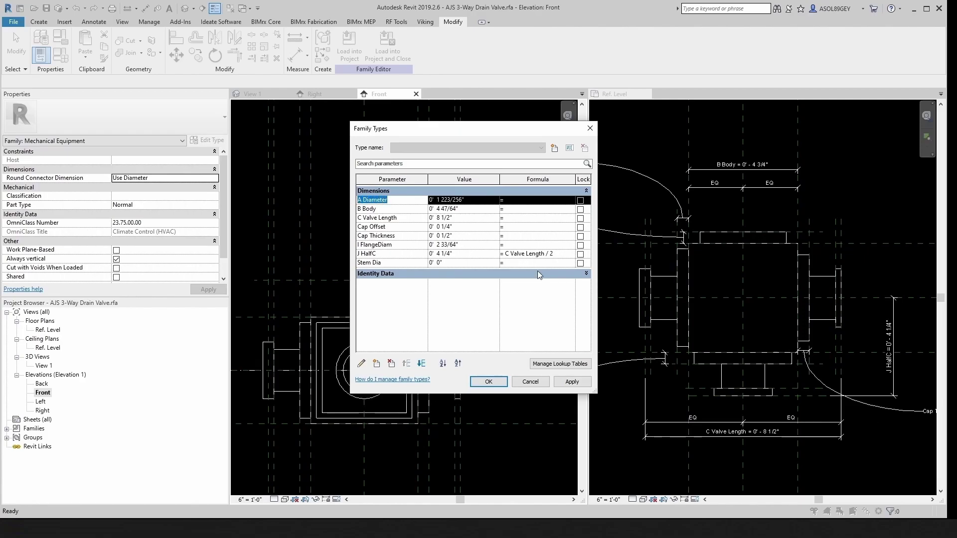
{"action": "left_click", "coordinate": [526, 262]}
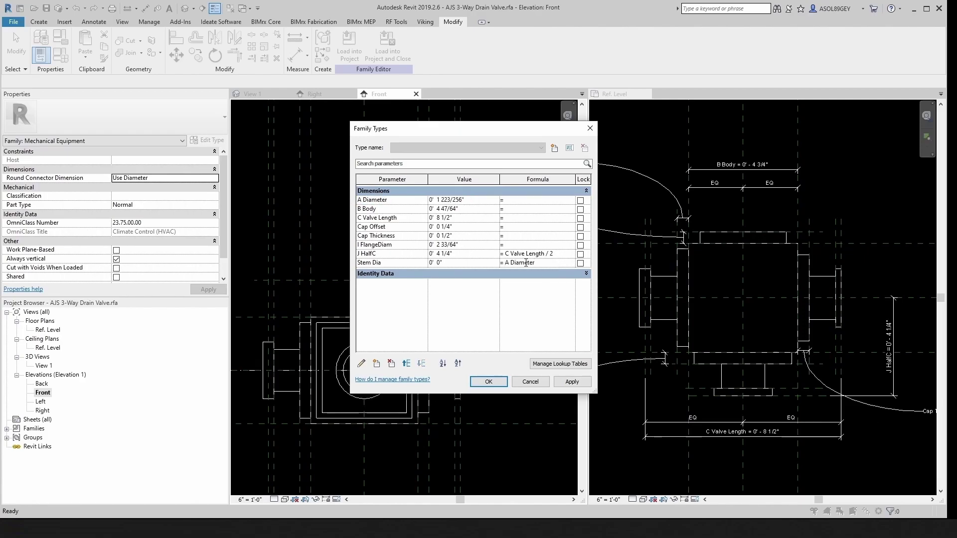
{"action": "left_click", "coordinate": [487, 382]}
{"action": "left_click", "coordinate": [456, 314]}
{"action": "key", "text": "Escape"}
Start a solid extrusion in the Ref. Level plan and sketch a circle of about 1/4" radius inside the valve body, off its center
{"action": "scroll", "coordinate": [382, 393], "scroll_direction": "up", "scroll_amount": 4}
{"action": "left_click", "coordinate": [684, 309]}
{"action": "scroll", "coordinate": [684, 309], "scroll_direction": "up", "scroll_amount": 4}
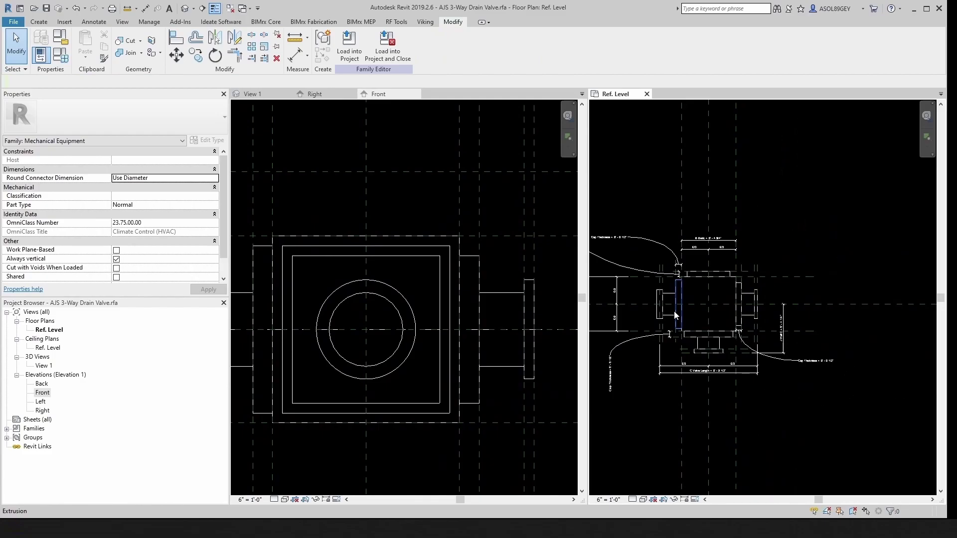
{"action": "left_click", "coordinate": [38, 21]}
{"action": "left_click", "coordinate": [86, 46]}
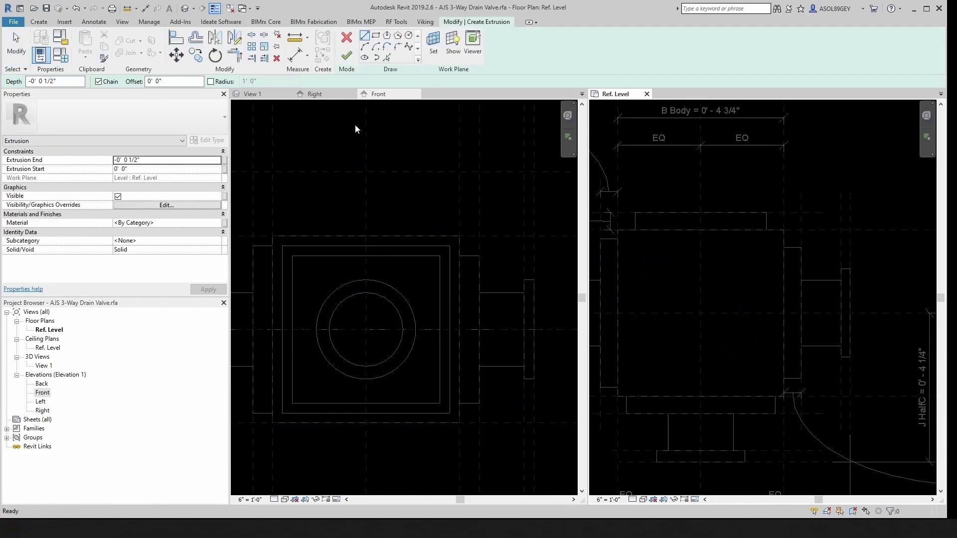
{"action": "left_click", "coordinate": [409, 36]}
{"action": "scroll", "coordinate": [711, 293], "scroll_direction": "up", "scroll_amount": 4}
{"action": "left_click", "coordinate": [729, 305]}
{"action": "left_click", "coordinate": [734, 294]}
{"action": "key", "text": "Escape"}
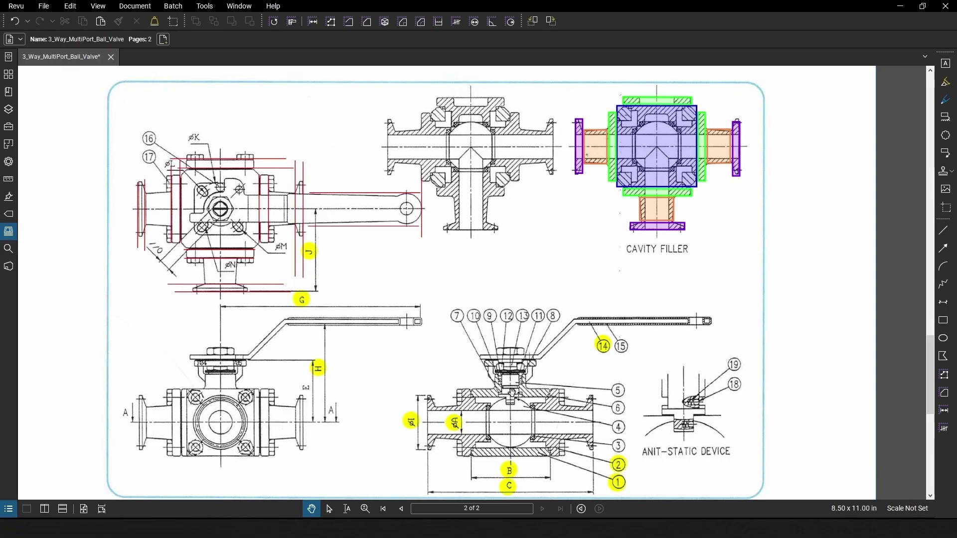
{"action": "left_click", "coordinate": [908, 8]}
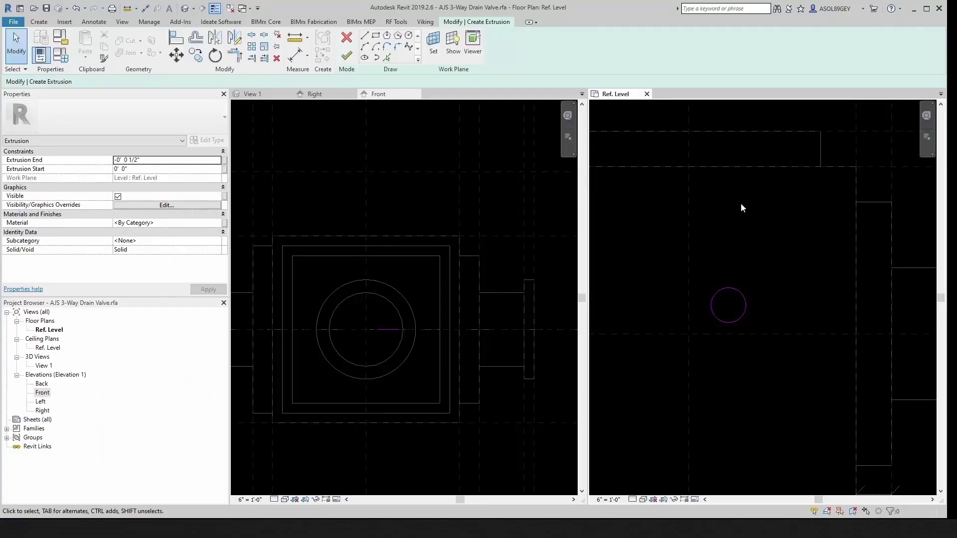
Set the stem extrusion's work plane to Reference Plane : Body Top
{"action": "left_click", "coordinate": [433, 44]}
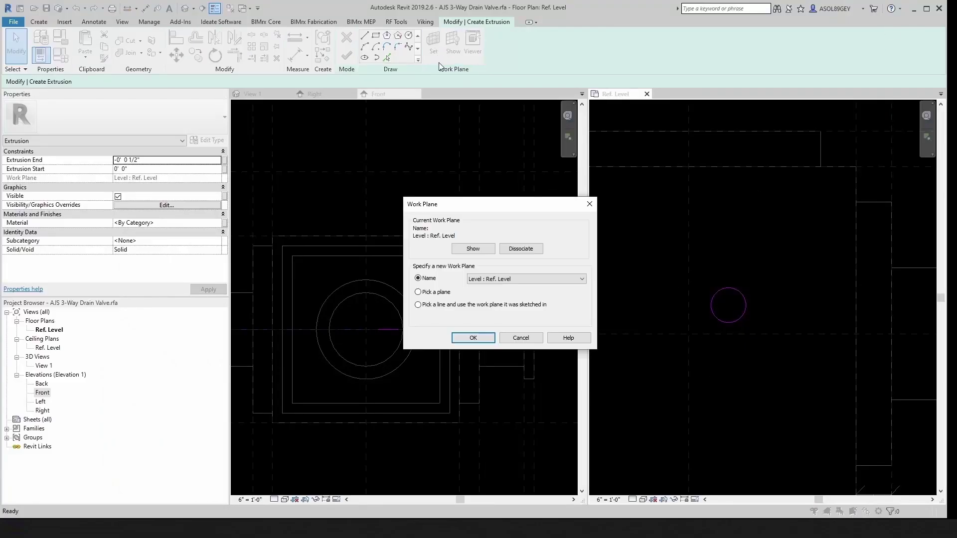
{"action": "left_click", "coordinate": [511, 282]}
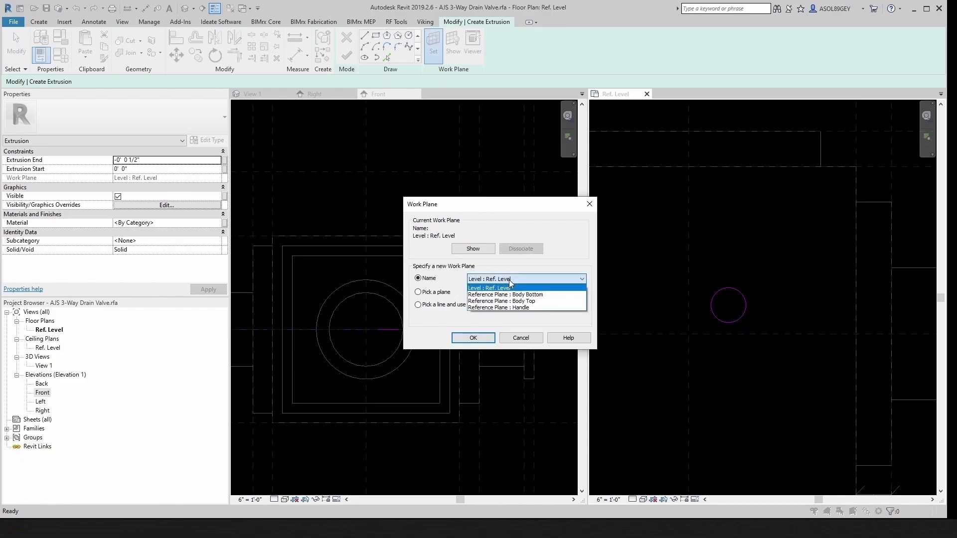
{"action": "left_click", "coordinate": [526, 301]}
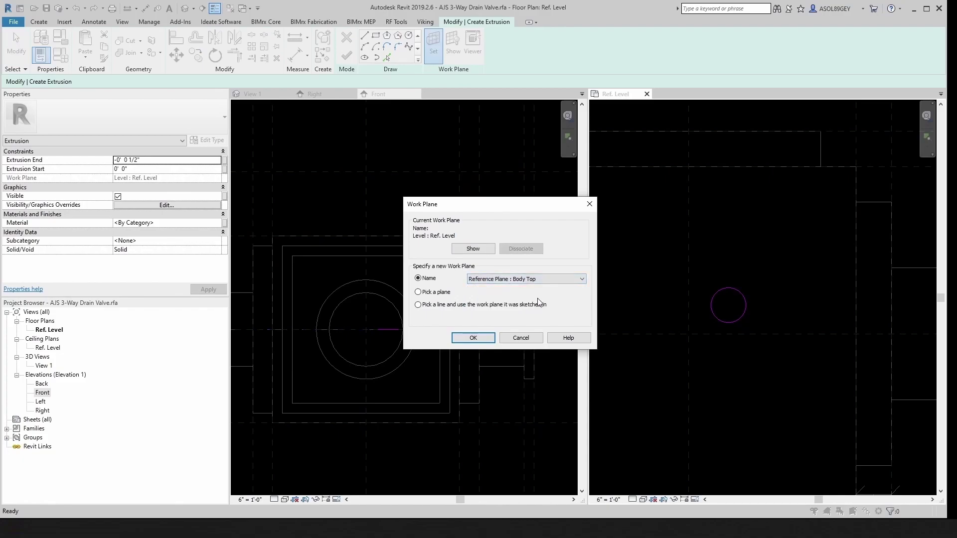
{"action": "left_click", "coordinate": [484, 337]}
Make the stem circle's center mark visible and align the center to the vertical and horizontal center reference planes
{"action": "left_click", "coordinate": [743, 316]}
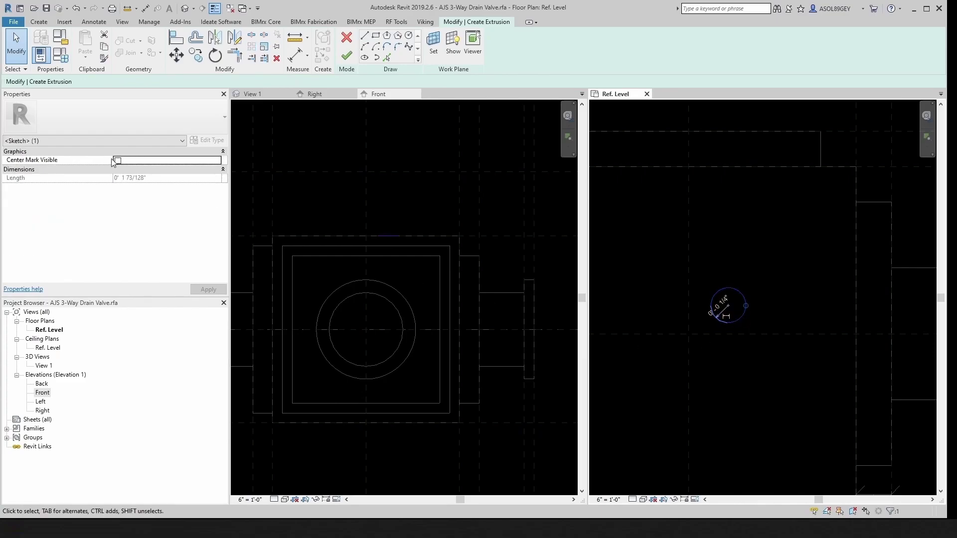
{"action": "left_click", "coordinate": [655, 325]}
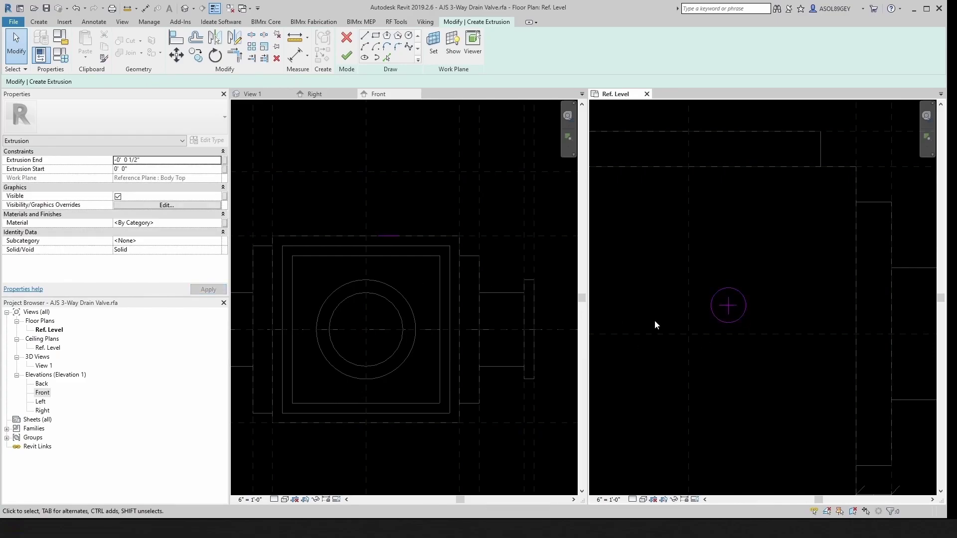
{"action": "key", "text": "a"}
{"action": "key", "text": "l"}
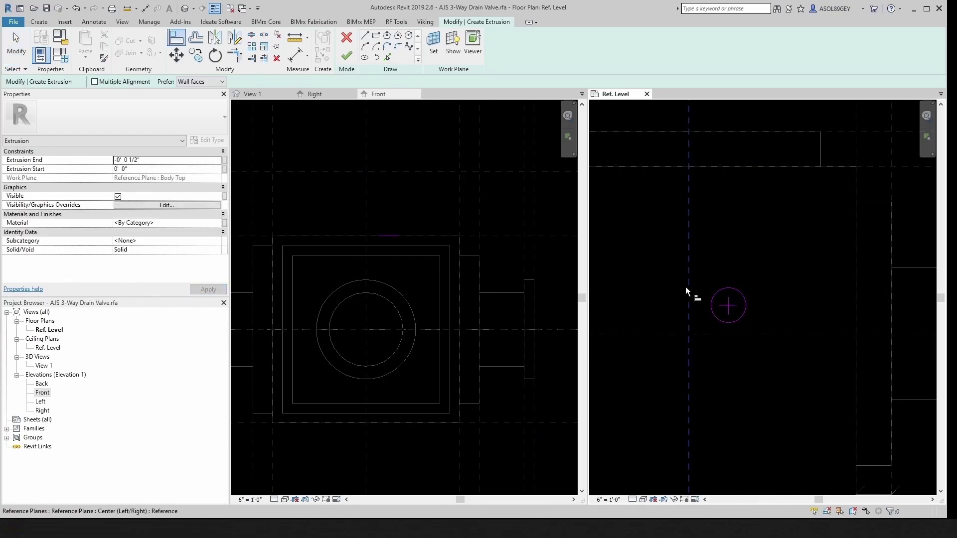
{"action": "left_click", "coordinate": [724, 303]}
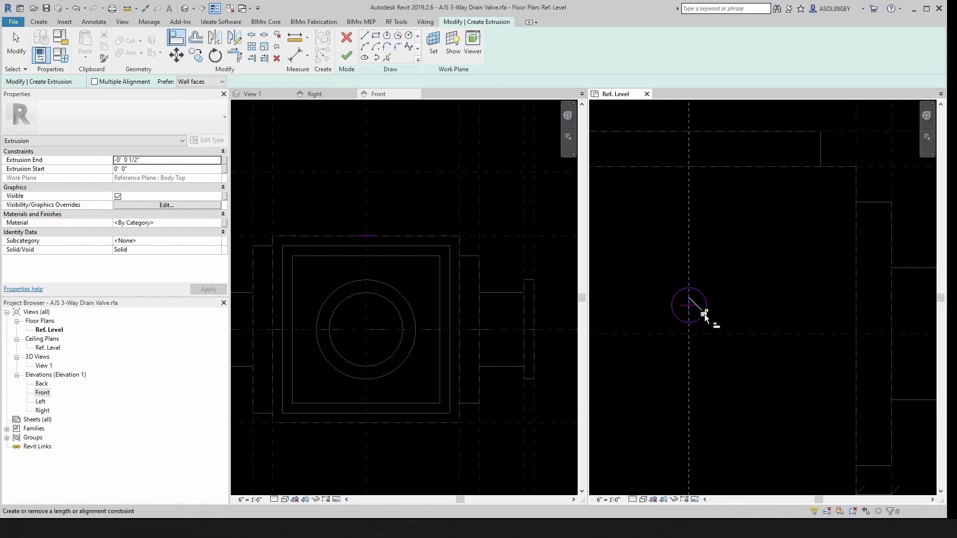
{"action": "left_click", "coordinate": [737, 333]}
{"action": "left_click", "coordinate": [702, 313]}
{"action": "left_click", "coordinate": [748, 348]}
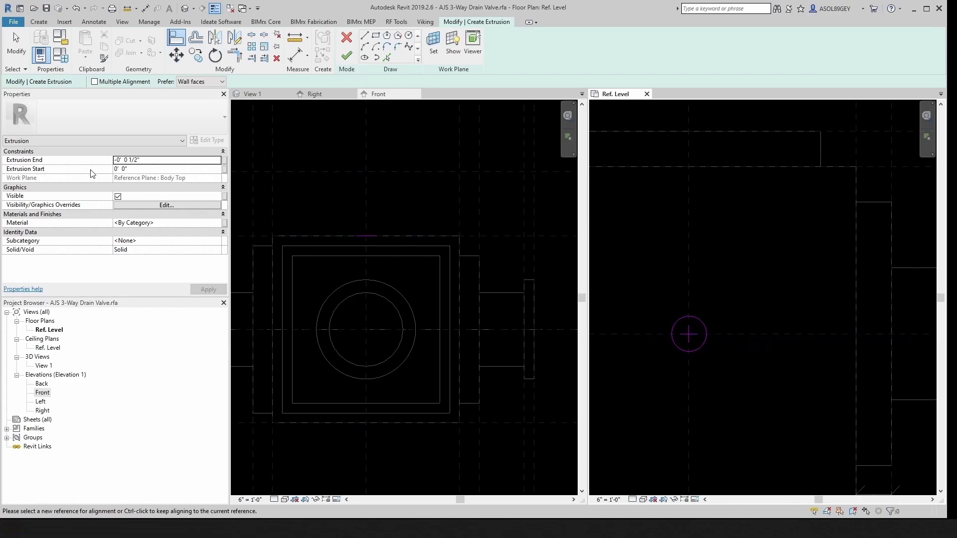
Finish the stem extrusion with an Extrusion End of 1"
{"action": "left_click", "coordinate": [346, 55]}
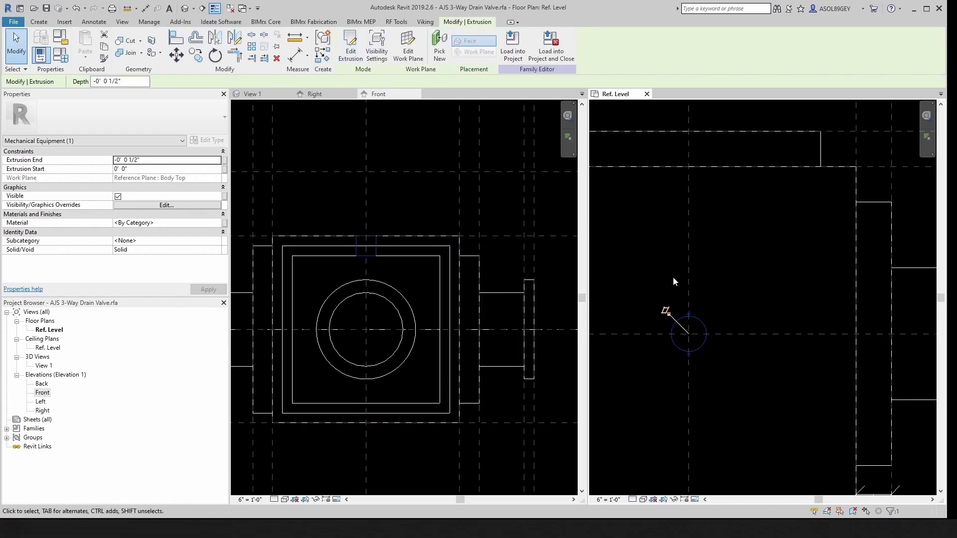
{"action": "left_click", "coordinate": [350, 47]}
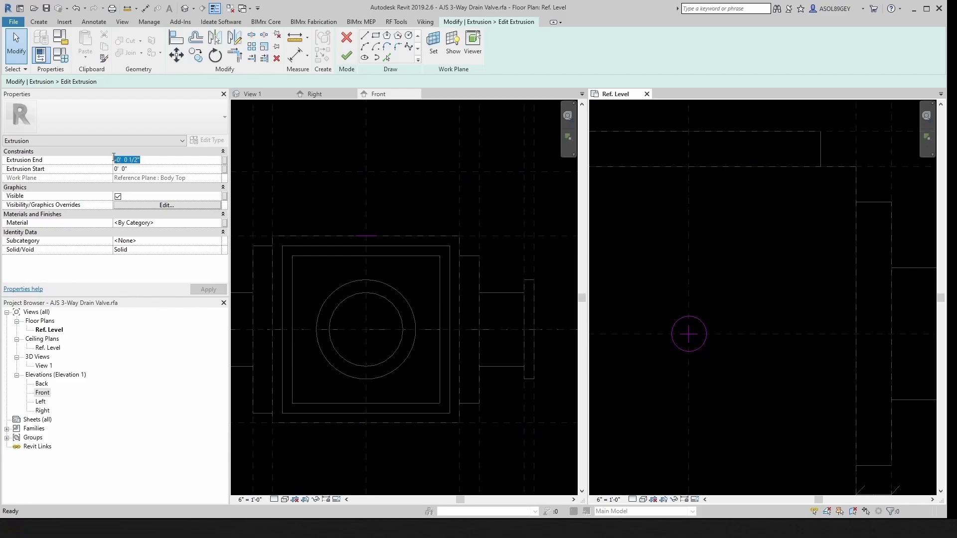
{"action": "type", "text": "1\""}
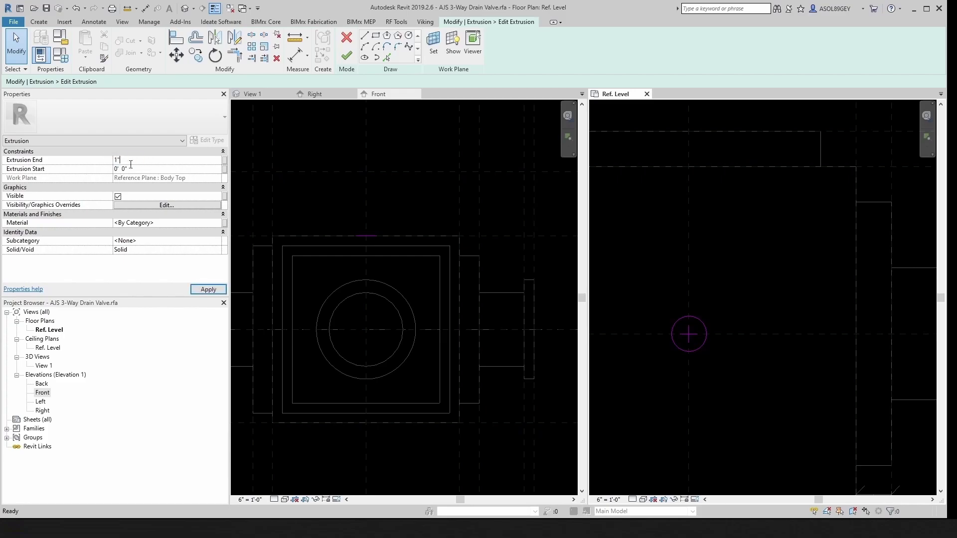
{"action": "key", "text": "Return"}
{"action": "left_click", "coordinate": [343, 59]}
Align the stem's top face to the Handle reference plane in the Front elevation and lock it
{"action": "left_click", "coordinate": [336, 311]}
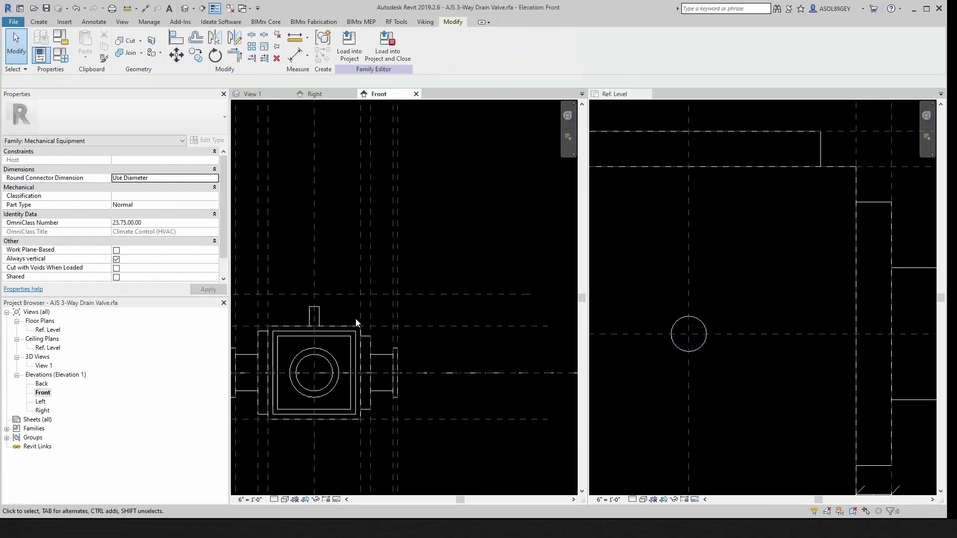
{"action": "scroll", "coordinate": [309, 333], "scroll_direction": "up", "scroll_amount": 1}
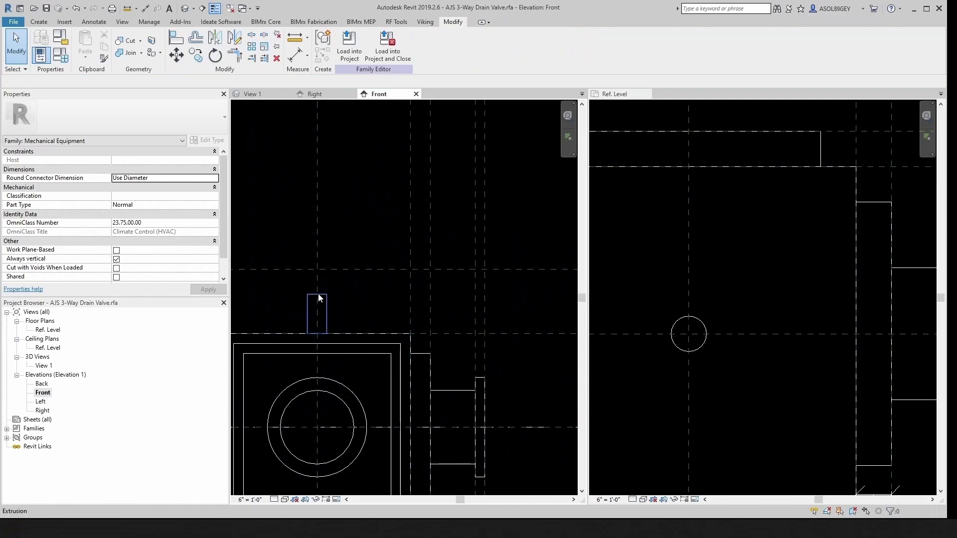
{"action": "key", "text": "l"}
{"action": "scroll", "coordinate": [344, 294], "scroll_direction": "up", "scroll_amount": 1}
{"action": "left_click", "coordinate": [336, 263]}
{"action": "scroll", "coordinate": [313, 301], "scroll_direction": "up", "scroll_amount": 2}
{"action": "left_click", "coordinate": [320, 301]}
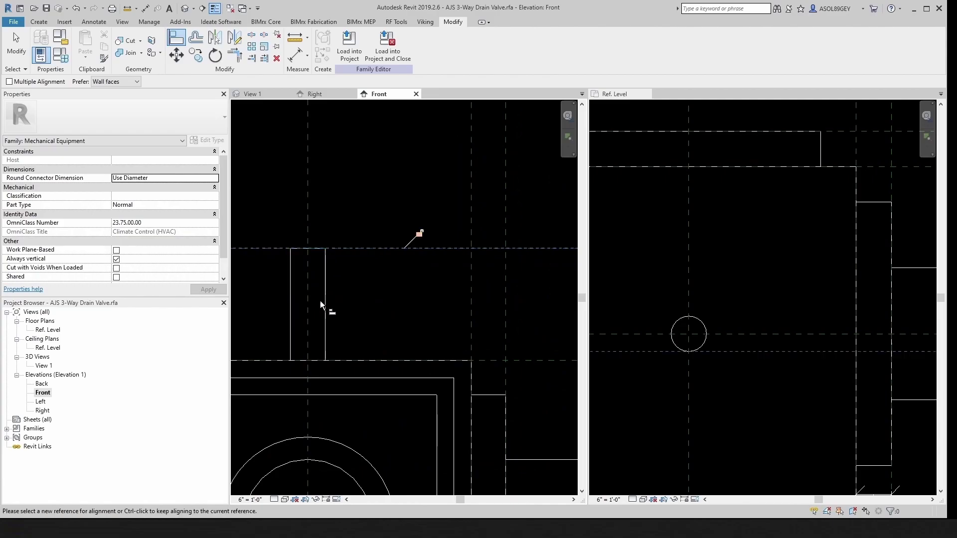
{"action": "scroll", "coordinate": [329, 299], "scroll_direction": "down", "scroll_amount": 1}
{"action": "left_click", "coordinate": [401, 250]}
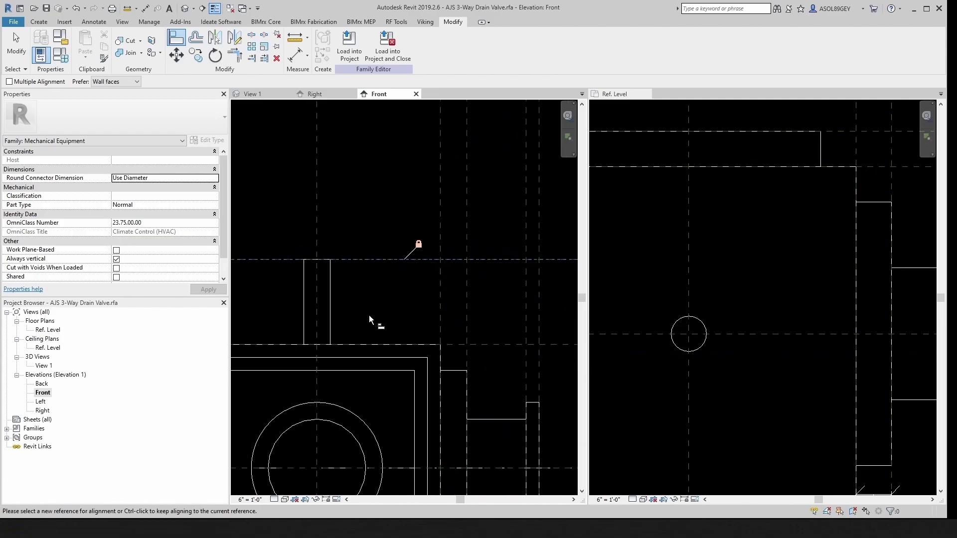
{"action": "key", "text": "Escape"}
{"action": "key", "text": "Escape"}
Draw a short vertical reference plane in the Ref. Level plan, about 4 3/16" right of the right flange's outer face, and select it
{"action": "scroll", "coordinate": [360, 309], "scroll_direction": "down", "scroll_amount": 4}
{"action": "left_click", "coordinate": [750, 264]}
{"action": "scroll", "coordinate": [749, 264], "scroll_direction": "down", "scroll_amount": 4}
{"action": "scroll", "coordinate": [749, 263], "scroll_direction": "down", "scroll_amount": 2}
{"action": "middle_click_drag", "start_coordinate": [837, 307], "coordinate": [734, 334]}
{"action": "scroll", "coordinate": [765, 328], "scroll_direction": "up", "scroll_amount": 1}
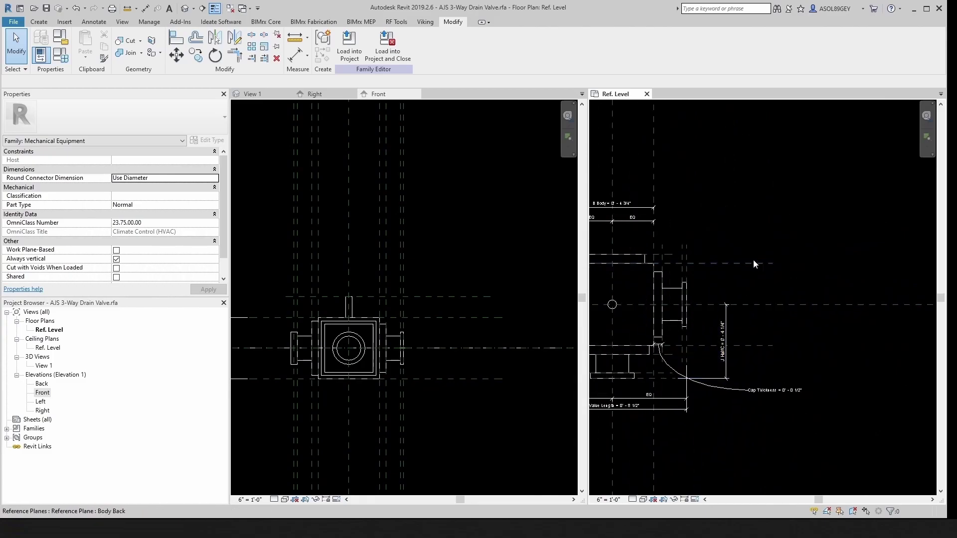
{"action": "left_click", "coordinate": [759, 346]}
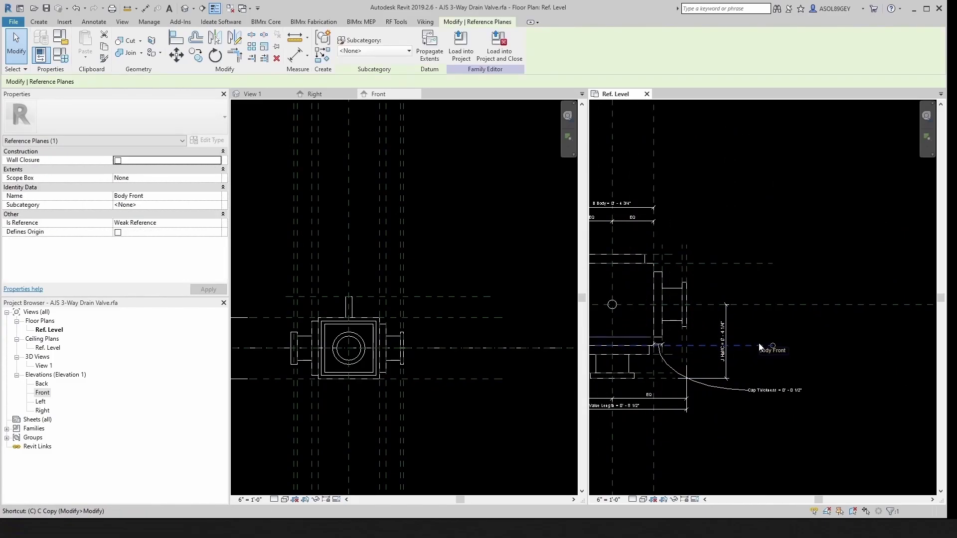
{"action": "key", "text": "r"}
{"action": "key", "text": "p"}
{"action": "scroll", "coordinate": [770, 284], "scroll_direction": "up", "scroll_amount": 2}
{"action": "left_click", "coordinate": [770, 284]}
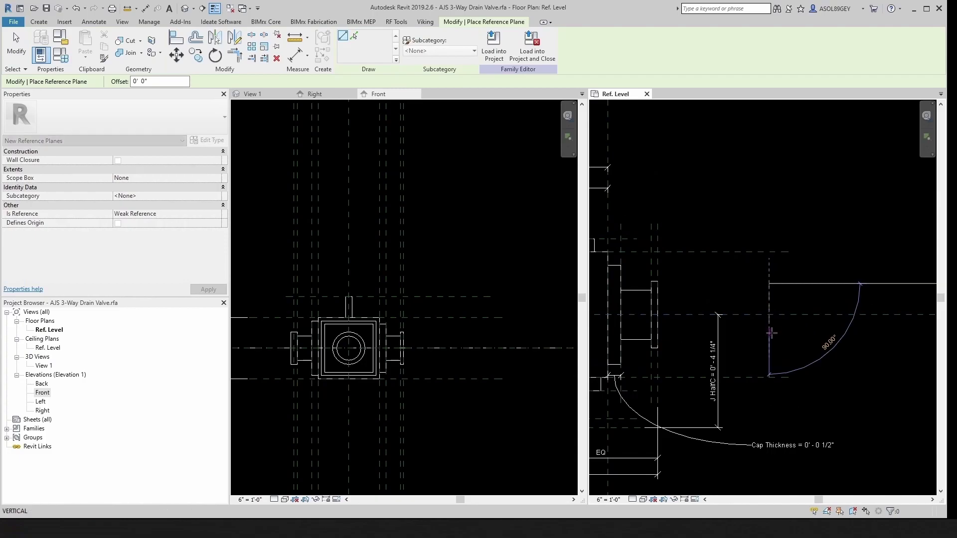
{"action": "left_click", "coordinate": [771, 334]}
{"action": "key", "text": "Escape"}
{"action": "key", "text": "Escape"}
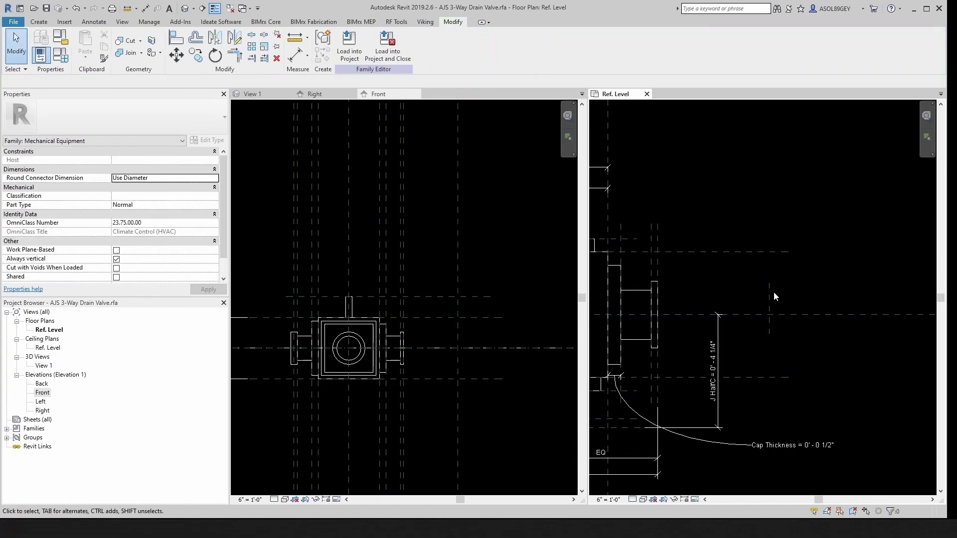
{"action": "left_click", "coordinate": [772, 294]}
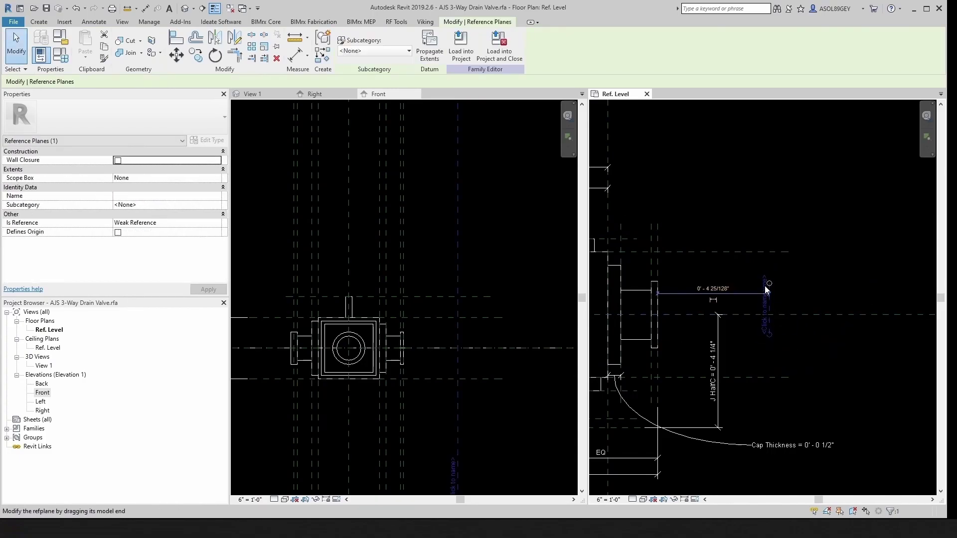
Rename the Handle reference plane at the stem's top to "Handle Top" in the Front elevation
{"action": "scroll", "coordinate": [765, 309], "scroll_direction": "up", "scroll_amount": 2}
{"action": "left_click", "coordinate": [828, 355]}
{"action": "scroll", "coordinate": [725, 337], "scroll_direction": "down", "scroll_amount": 1}
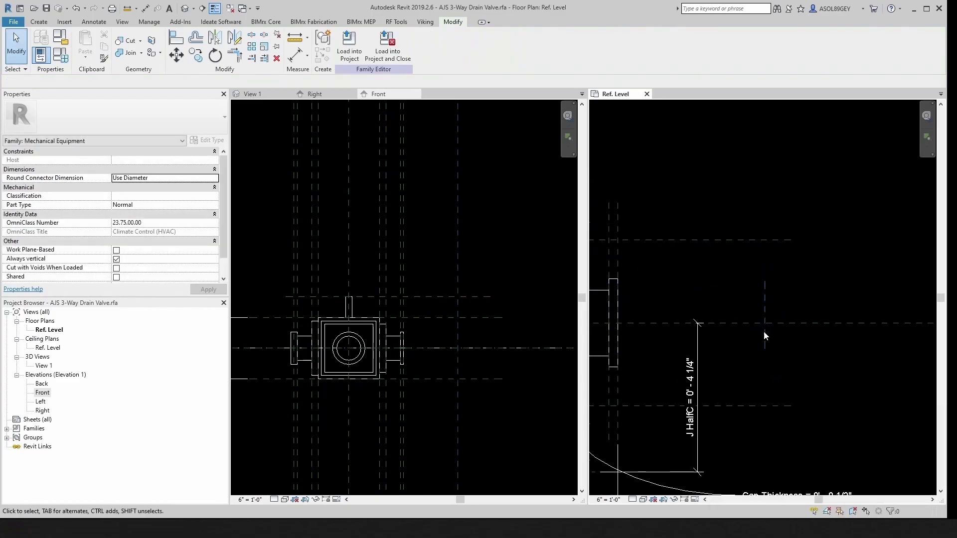
{"action": "left_click", "coordinate": [483, 309]}
{"action": "scroll", "coordinate": [468, 299], "scroll_direction": "up", "scroll_amount": 2}
{"action": "left_click", "coordinate": [432, 293]}
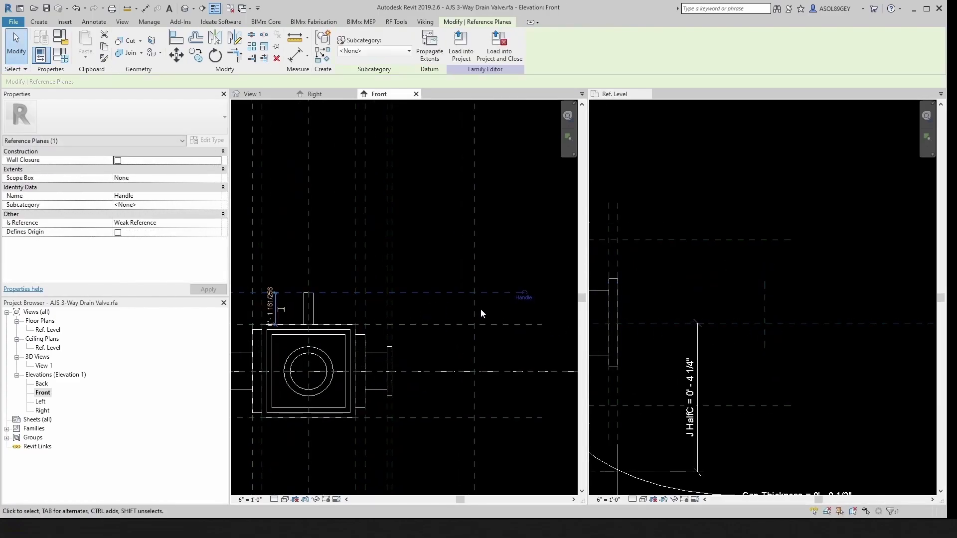
{"action": "scroll", "coordinate": [528, 297], "scroll_direction": "up", "scroll_amount": 2}
{"action": "left_click", "coordinate": [525, 296]}
{"action": "type", "text": "Handle Top"}
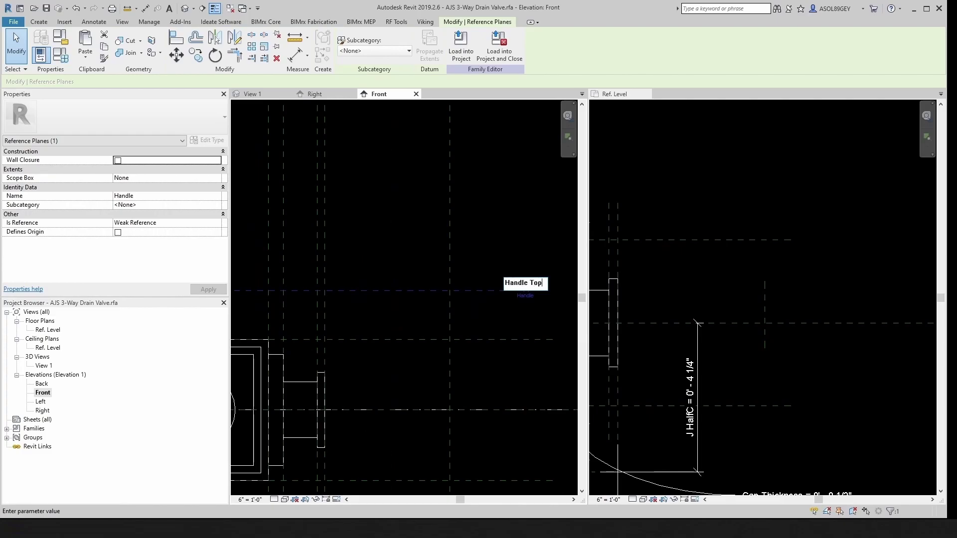
{"action": "key", "text": "Return"}
Name the short vertical reference plane beyond the right flange "Handle End" in the Ref. Level plan
{"action": "left_click", "coordinate": [712, 294]}
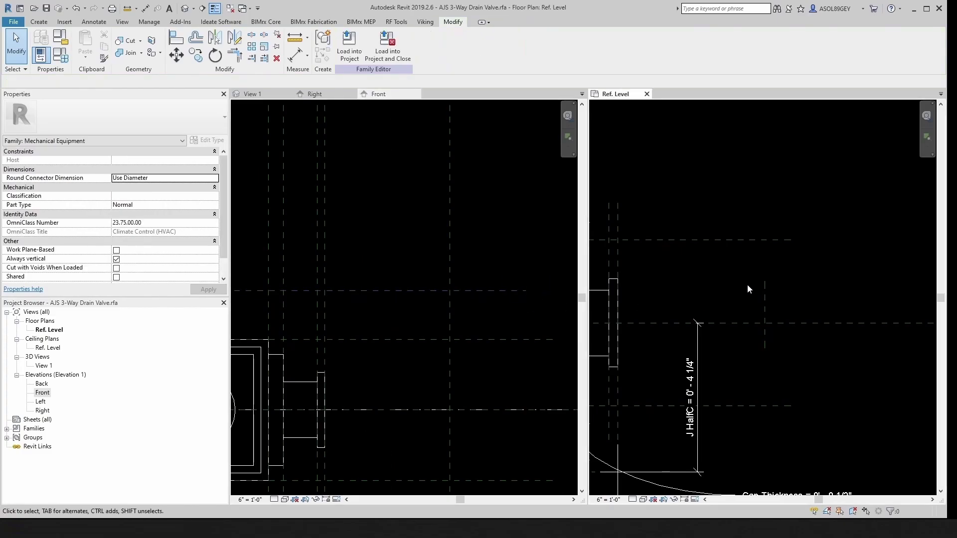
{"action": "left_click", "coordinate": [765, 297]}
{"action": "scroll", "coordinate": [761, 289], "scroll_direction": "up", "scroll_amount": 2}
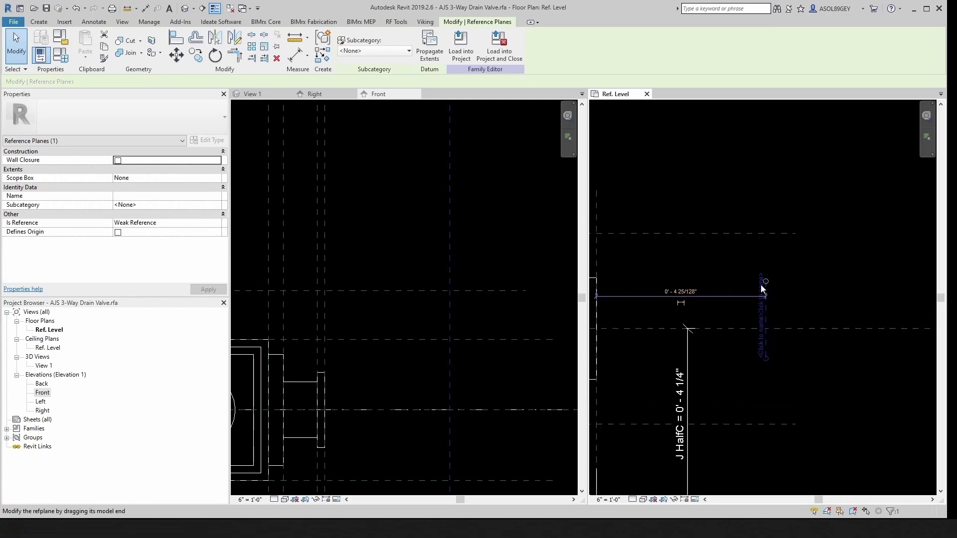
{"action": "left_click", "coordinate": [761, 286]}
{"action": "type", "text": "Handle End"}
{"action": "key", "text": "Return"}
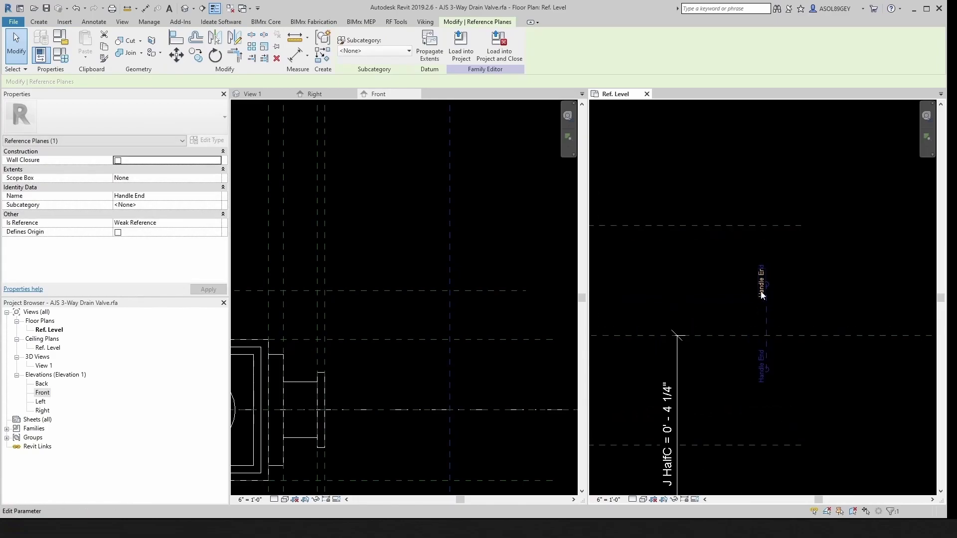
{"action": "key", "text": "Escape"}
Start a new extrusion and set its work plane to Reference Plane : Handle Top
{"action": "scroll", "coordinate": [762, 295], "scroll_direction": "down", "scroll_amount": 3}
{"action": "left_click", "coordinate": [39, 21]}
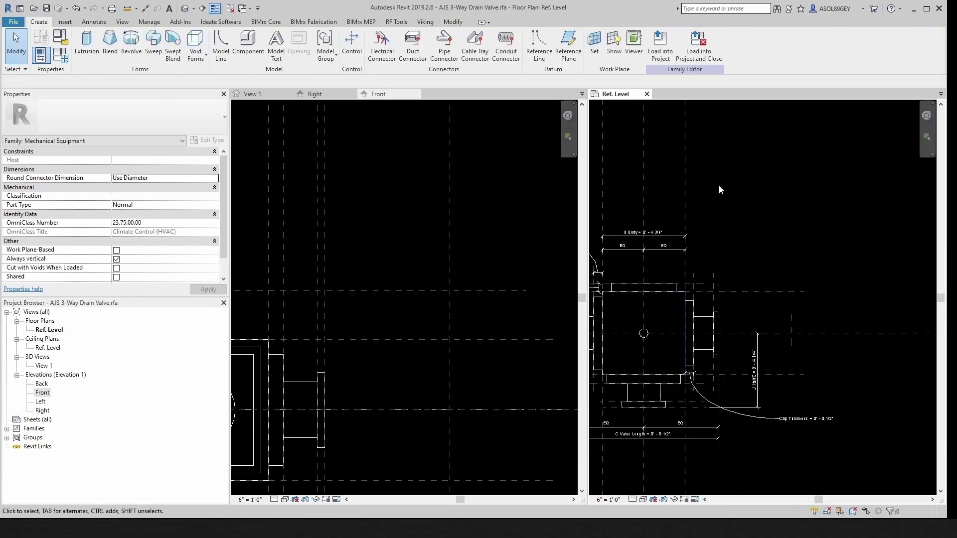
{"action": "left_click", "coordinate": [94, 50]}
{"action": "left_click", "coordinate": [434, 45]}
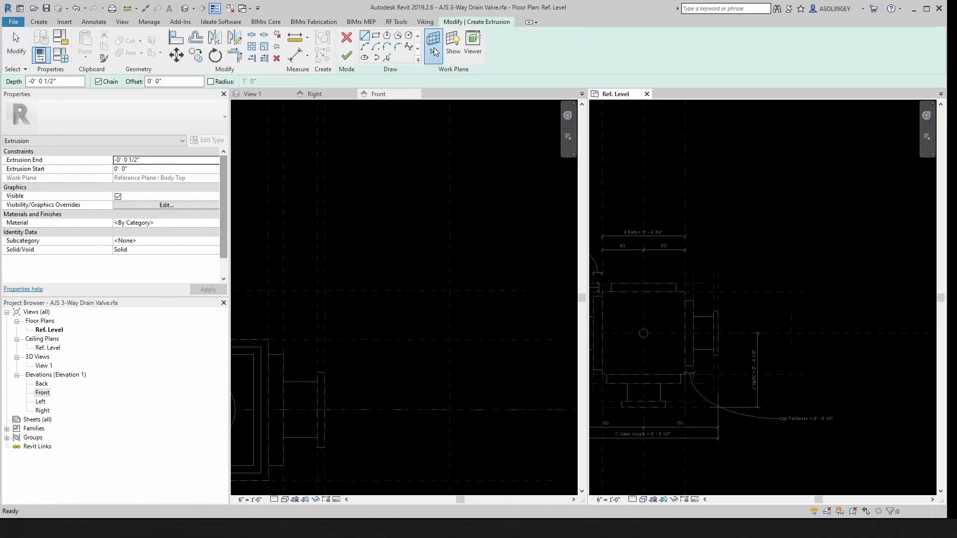
{"action": "left_click", "coordinate": [533, 280]}
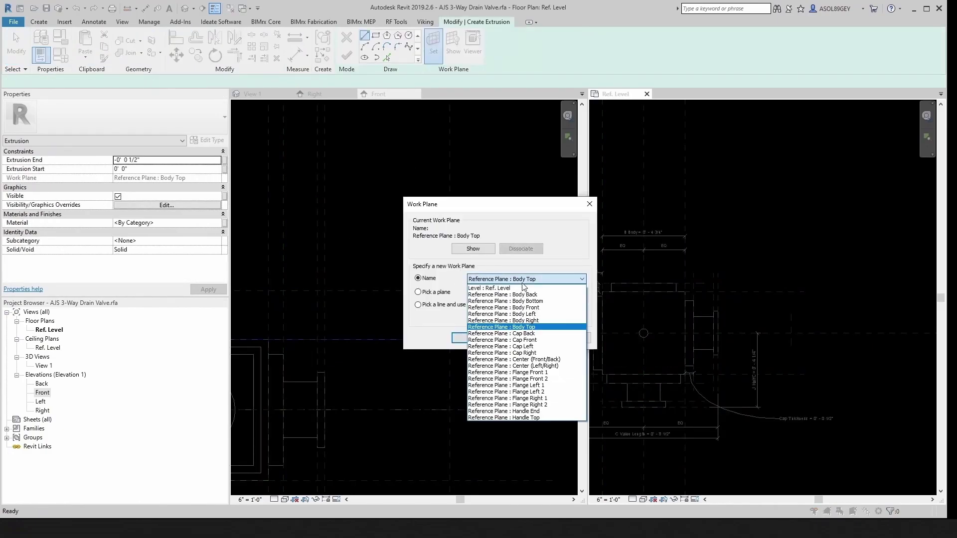
{"action": "left_click", "coordinate": [547, 418]}
{"action": "left_click", "coordinate": [488, 339]}
Sketch the handle's upper edge as a horizontal line about 7 25/32" long, from near Handle End to the Center (Left/Right) plane above the stem
{"action": "scroll", "coordinate": [678, 359], "scroll_direction": "up", "scroll_amount": 4}
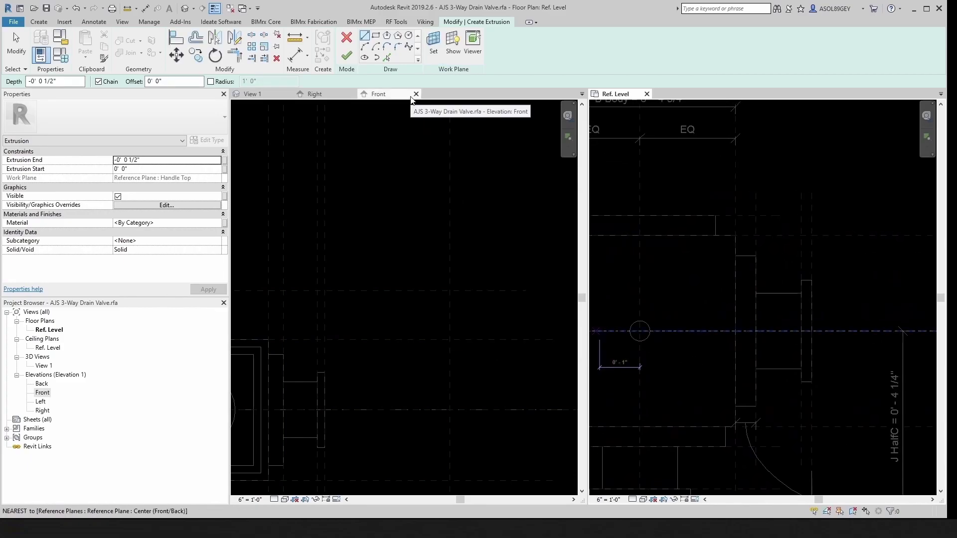
{"action": "scroll", "coordinate": [708, 304], "scroll_direction": "down", "scroll_amount": 1}
{"action": "middle_click_drag", "start_coordinate": [922, 313], "coordinate": [836, 300]}
{"action": "left_click", "coordinate": [836, 299]}
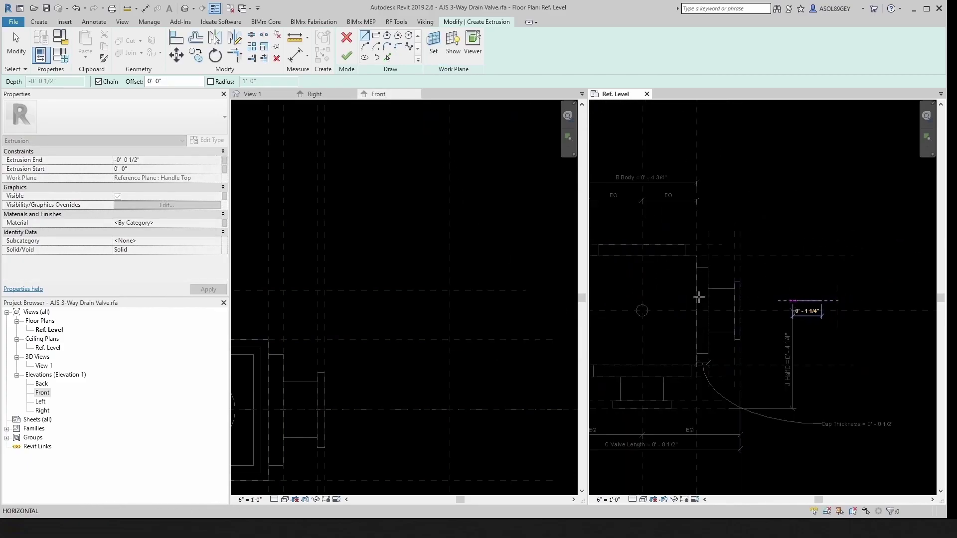
{"action": "scroll", "coordinate": [658, 301], "scroll_direction": "up", "scroll_amount": 3}
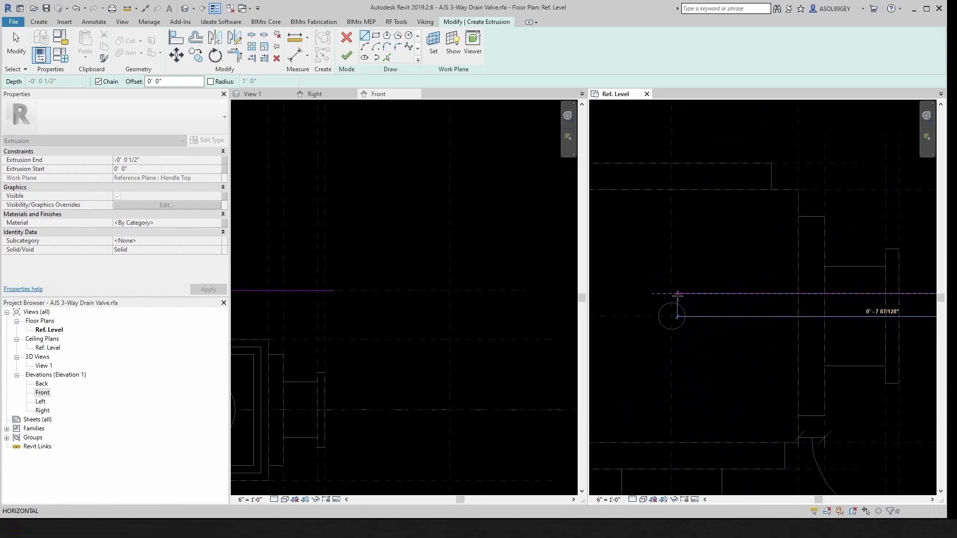
{"action": "left_click", "coordinate": [671, 294]}
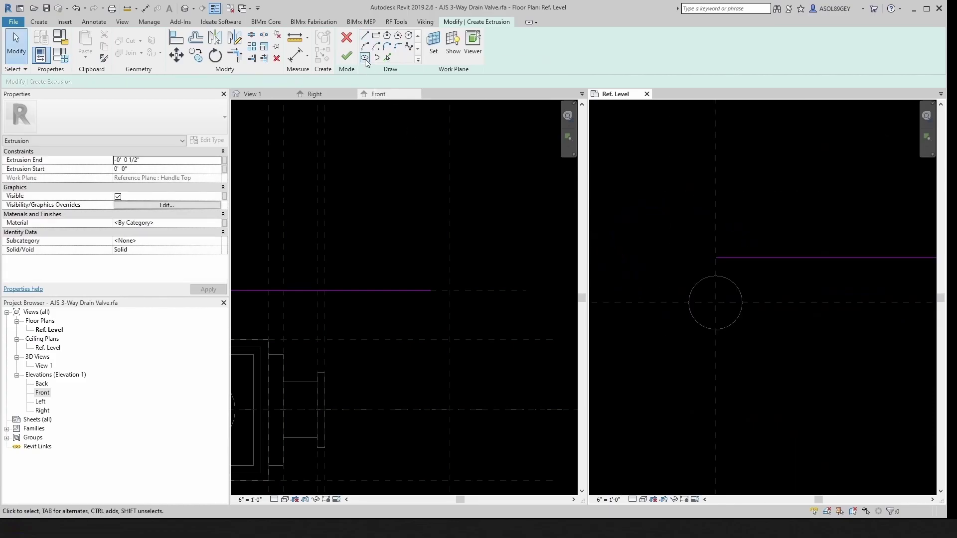
Sketch a 90° arc of about 27/64" radius, centered on the stem, from the line's end to the Center (Front/Back) plane
{"action": "left_click", "coordinate": [378, 48]}
{"action": "left_click", "coordinate": [716, 302]}
{"action": "left_click", "coordinate": [715, 257]}
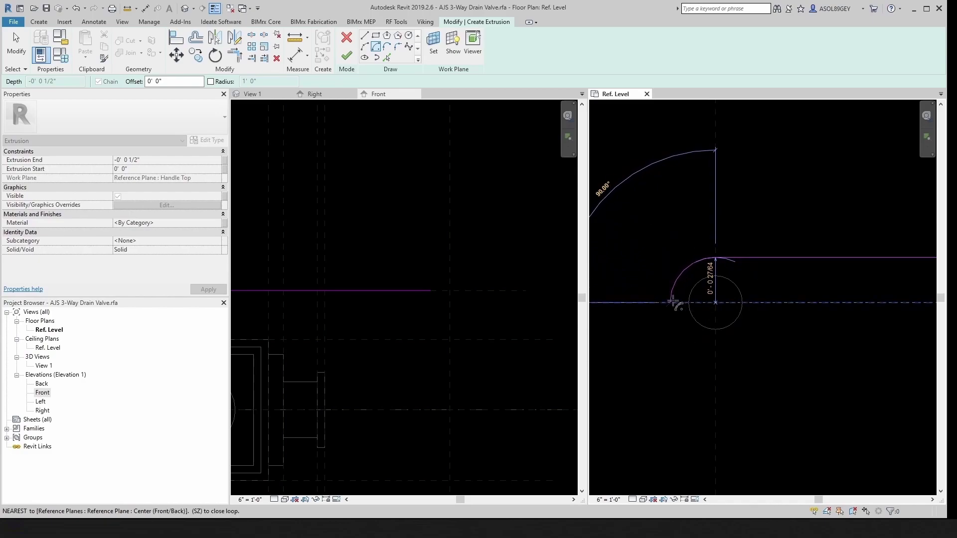
{"action": "left_click", "coordinate": [671, 302]}
{"action": "scroll", "coordinate": [725, 257], "scroll_direction": "up", "scroll_amount": 4}
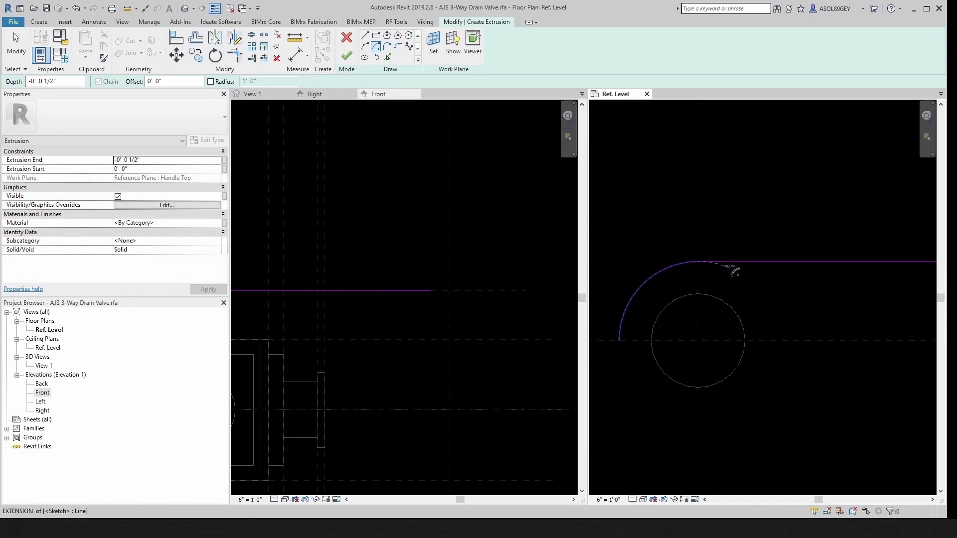
{"action": "scroll", "coordinate": [707, 288], "scroll_direction": "down", "scroll_amount": 8}
{"action": "key", "text": "Escape"}
{"action": "key", "text": "Escape"}
Mirror a copy of the handle line and quarter arc about the Center (Front/Back) plane
{"action": "left_click", "coordinate": [823, 286]}
{"action": "scroll", "coordinate": [700, 308], "scroll_direction": "up", "scroll_amount": 1}
{"action": "scroll", "coordinate": [700, 307], "scroll_direction": "up", "scroll_amount": 1}
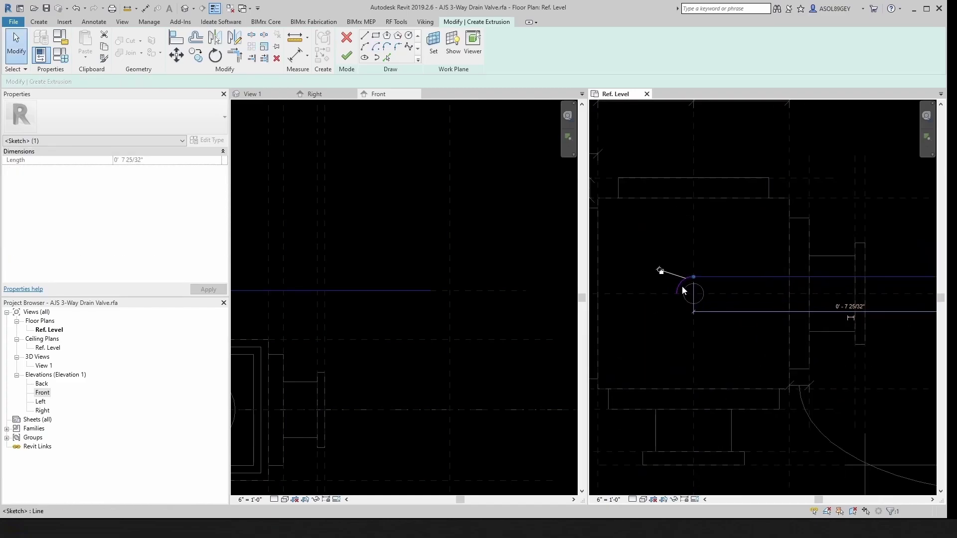
{"action": "left_click", "coordinate": [678, 283], "text": "ctrl"}
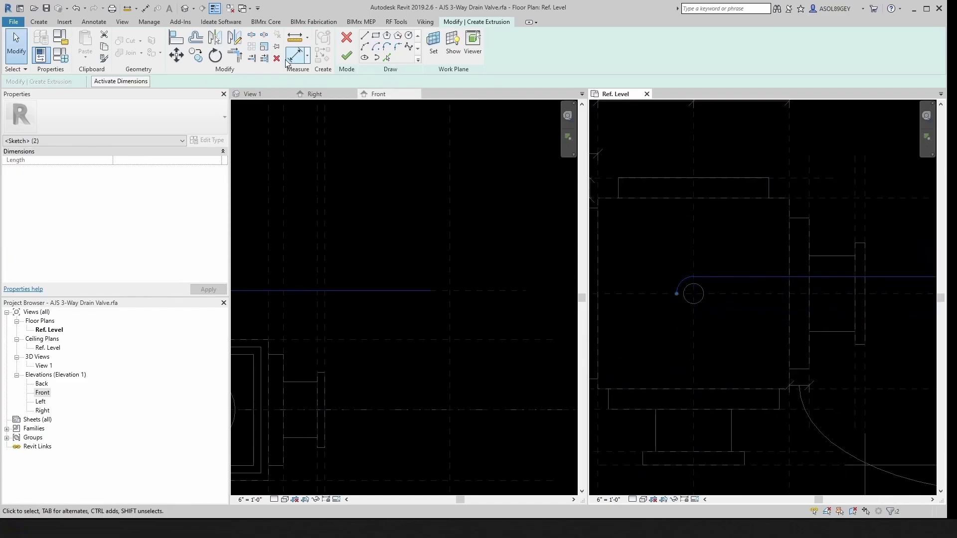
{"action": "left_click", "coordinate": [215, 40]}
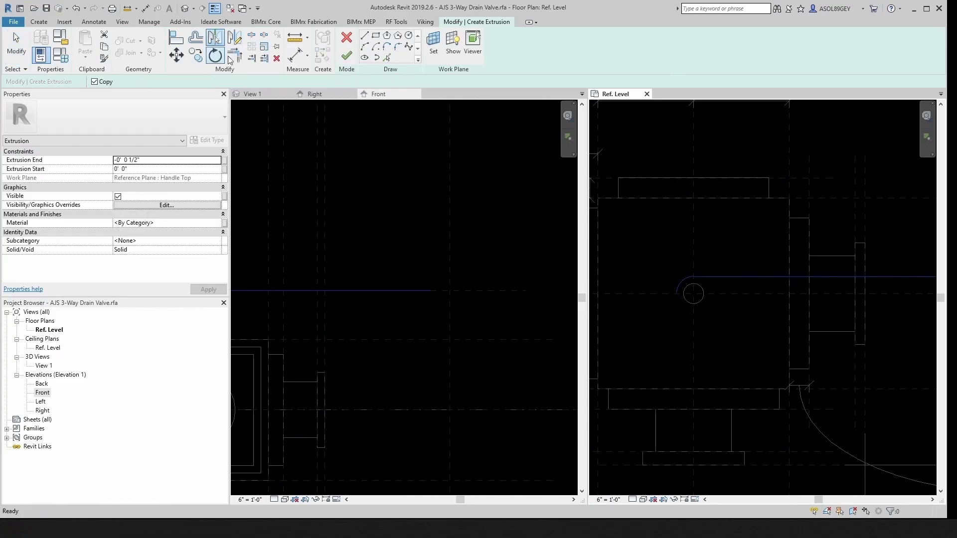
{"action": "left_click", "coordinate": [663, 294]}
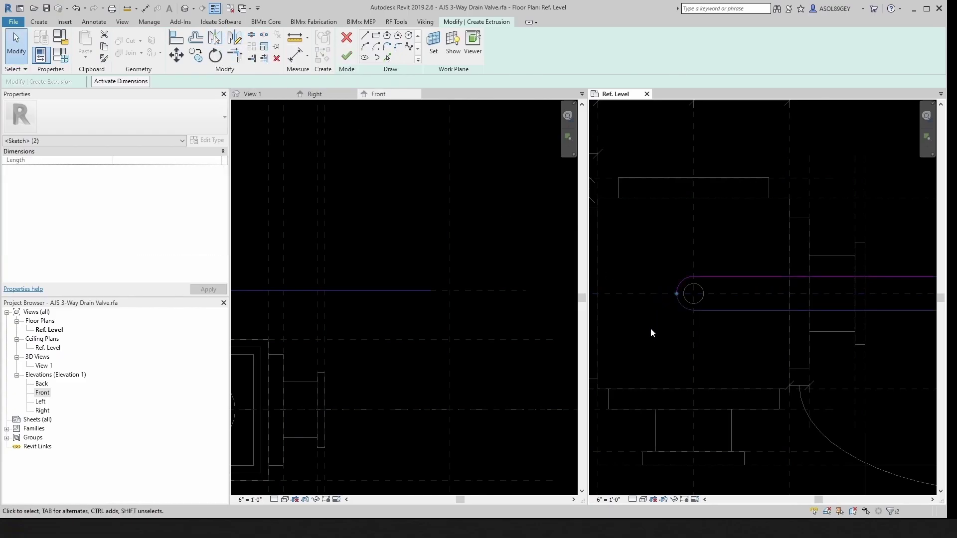
Mirror a copy of the two stem-end arcs to the handle's far end, about a vertical axis drawn at the lines' midpoint
{"action": "scroll", "coordinate": [647, 316], "scroll_direction": "down", "scroll_amount": 2}
{"action": "scroll", "coordinate": [819, 318], "scroll_direction": "up", "scroll_amount": 5}
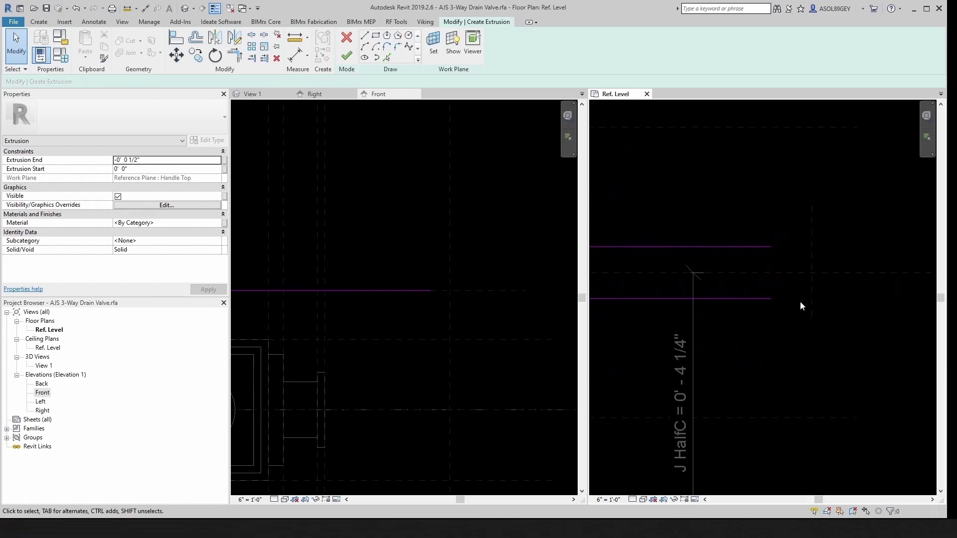
{"action": "scroll", "coordinate": [800, 299], "scroll_direction": "down", "scroll_amount": 4}
{"action": "scroll", "coordinate": [643, 285], "scroll_direction": "up", "scroll_amount": 2}
{"action": "left_click", "coordinate": [642, 279]}
{"action": "scroll", "coordinate": [648, 299], "scroll_direction": "up", "scroll_amount": 2}
{"action": "scroll", "coordinate": [645, 325], "scroll_direction": "down", "scroll_amount": 2}
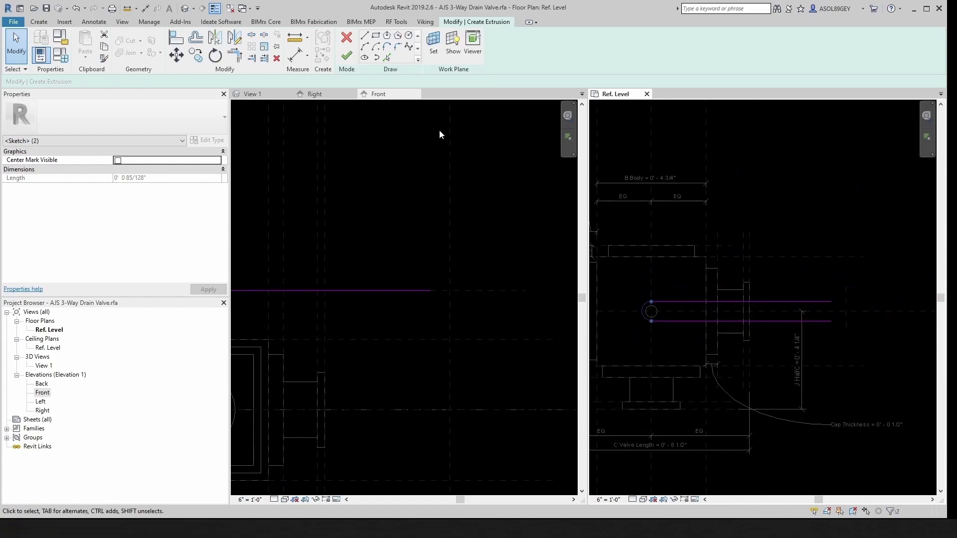
{"action": "left_click", "coordinate": [234, 39]}
{"action": "scroll", "coordinate": [753, 289], "scroll_direction": "up", "scroll_amount": 1}
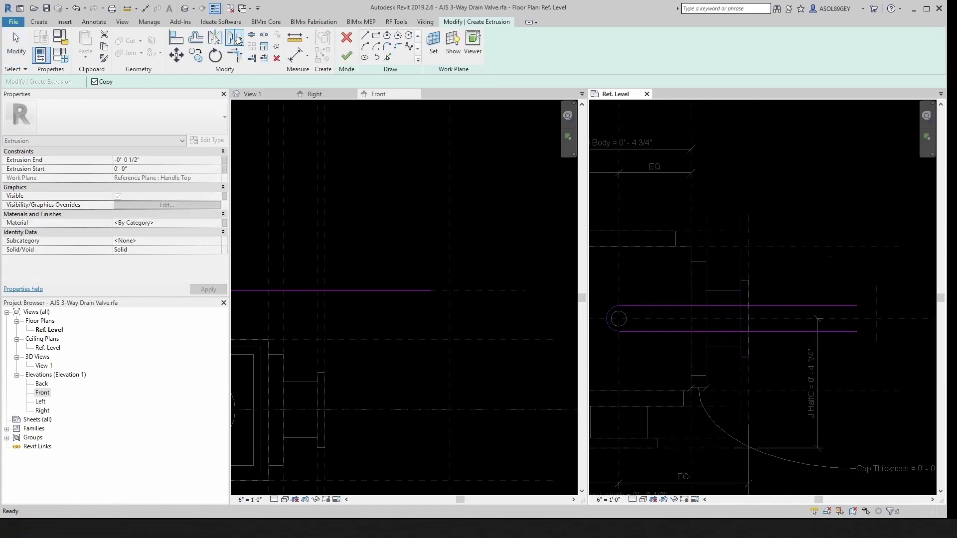
{"action": "left_click", "coordinate": [737, 306]}
{"action": "left_click", "coordinate": [735, 325]}
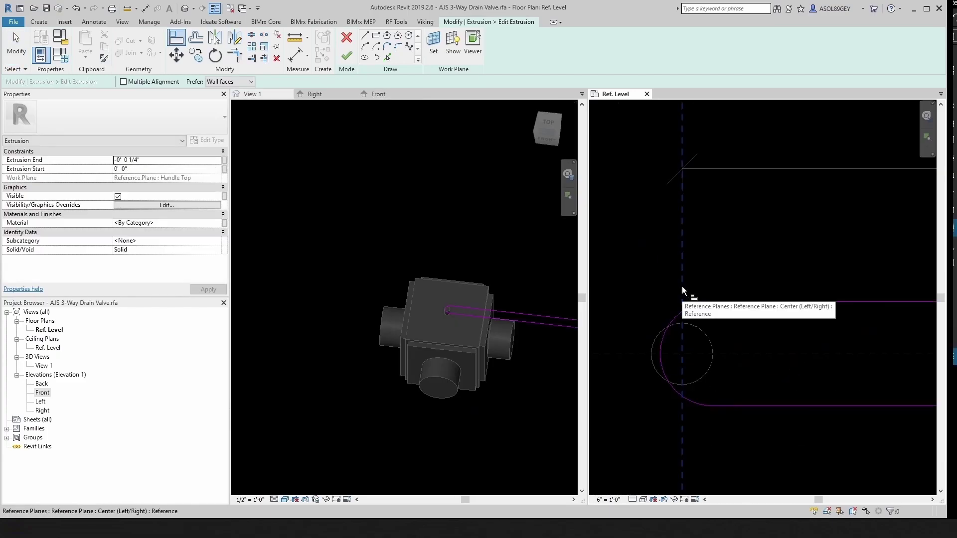
Align the stem-side endpoint of the handle's upper line to the Center (Left/Right) plane and lock it
{"action": "left_click", "coordinate": [682, 286]}
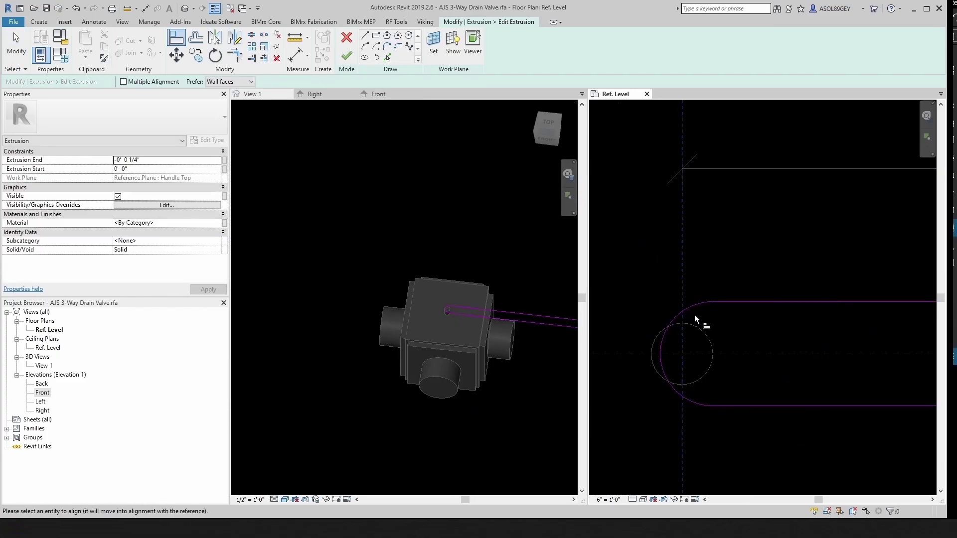
{"action": "left_click", "coordinate": [711, 302]}
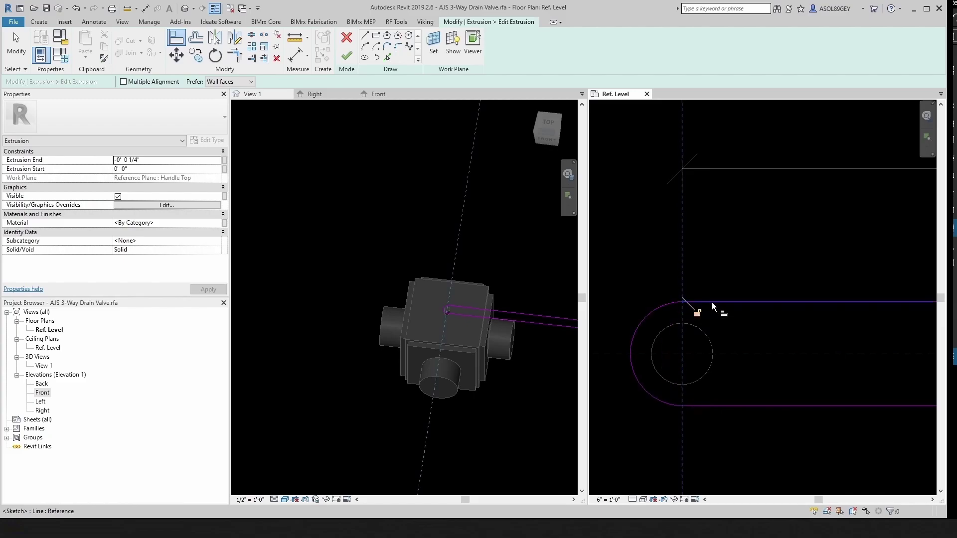
{"action": "left_click", "coordinate": [697, 312]}
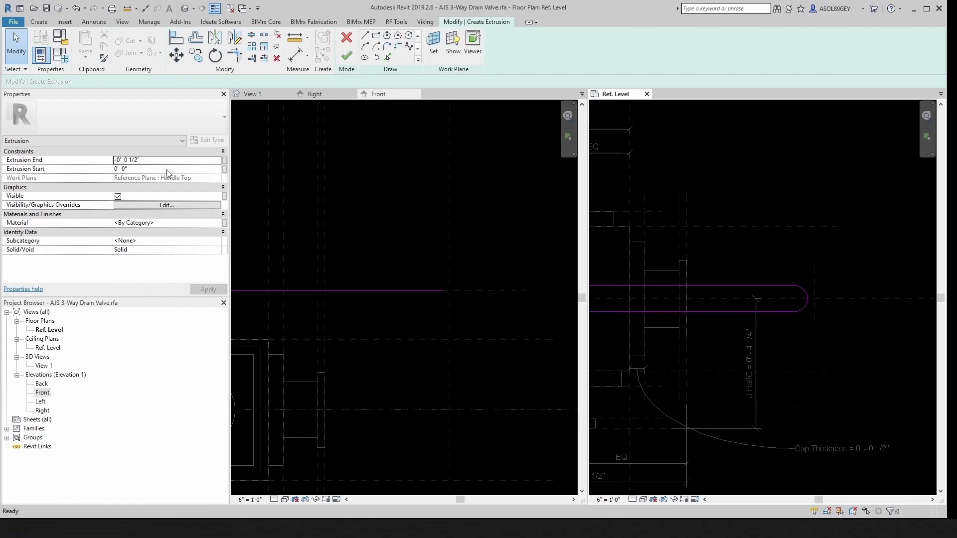
Set the handle's Extrusion End to -1/4" and finish the extrusion
{"action": "left_click", "coordinate": [154, 163]}
{"action": "left_click", "coordinate": [137, 160]}
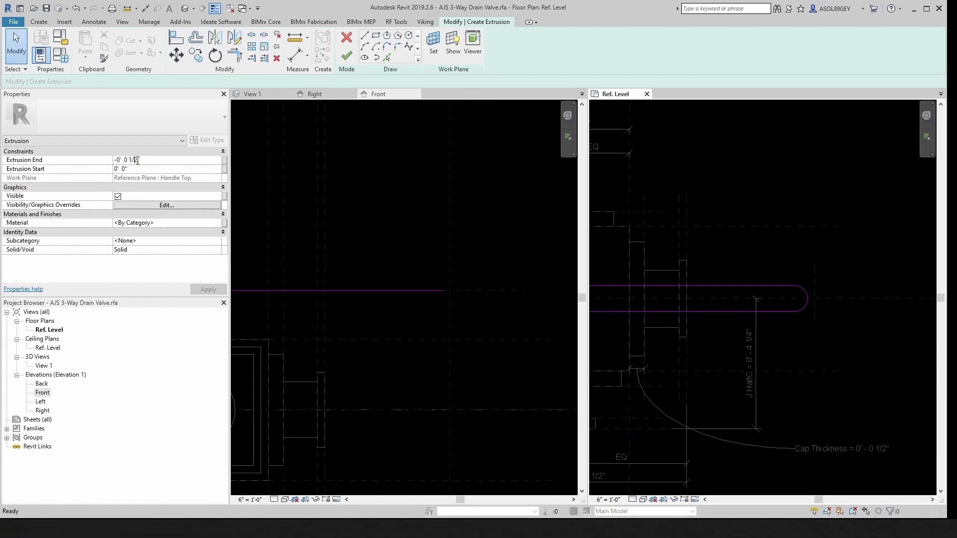
{"action": "key", "text": "BackSpace"}
{"action": "type", "text": "4"}
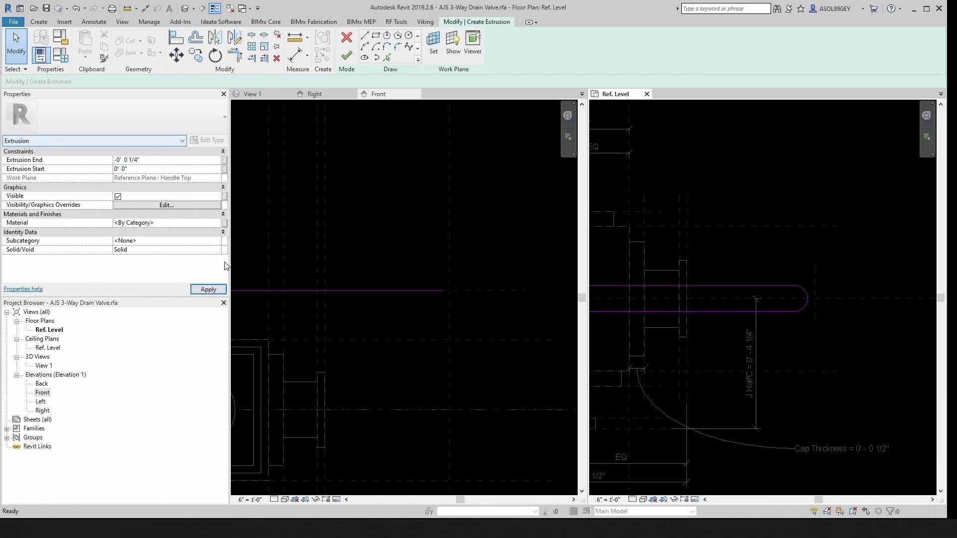
{"action": "left_click", "coordinate": [355, 243]}
{"action": "left_click", "coordinate": [837, 243]}
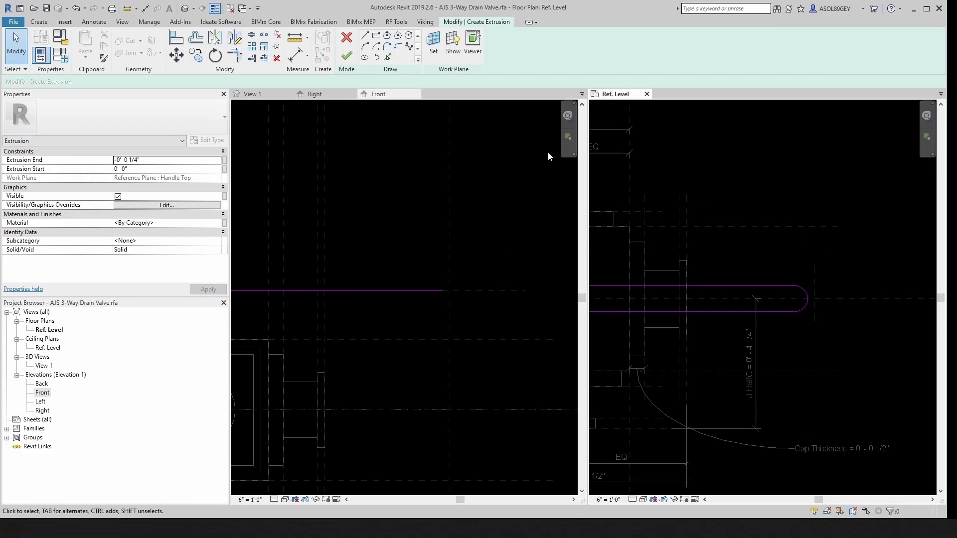
{"action": "left_click", "coordinate": [346, 55]}
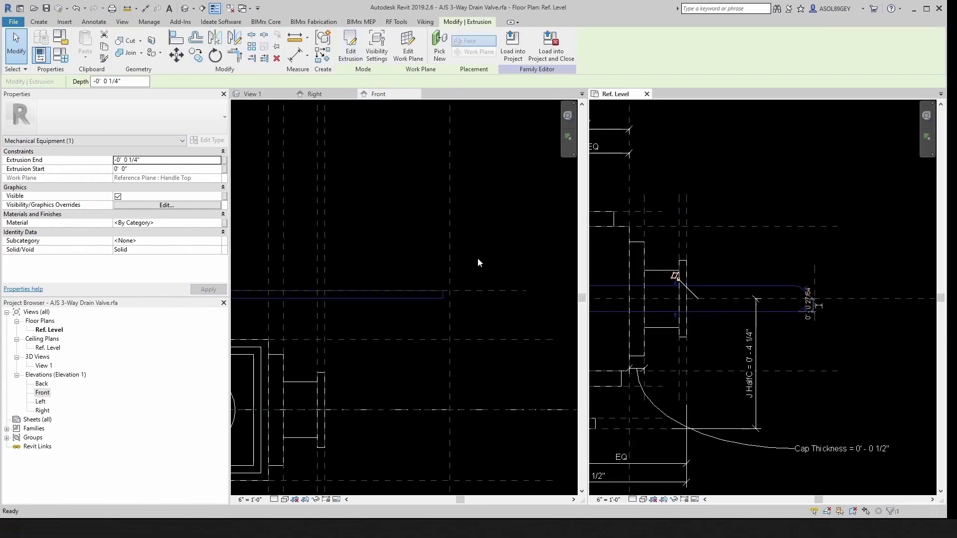
Examine the handle extrusion in the Front elevation and Ref. Level plan, and compare it with the 3_Way_MultiPort_Ball_Valve drawing in Revu
{"action": "scroll", "coordinate": [479, 262], "scroll_direction": "down", "scroll_amount": 5}
{"action": "scroll", "coordinate": [331, 280], "scroll_direction": "up", "scroll_amount": 5}
{"action": "scroll", "coordinate": [335, 283], "scroll_direction": "down", "scroll_amount": 3}
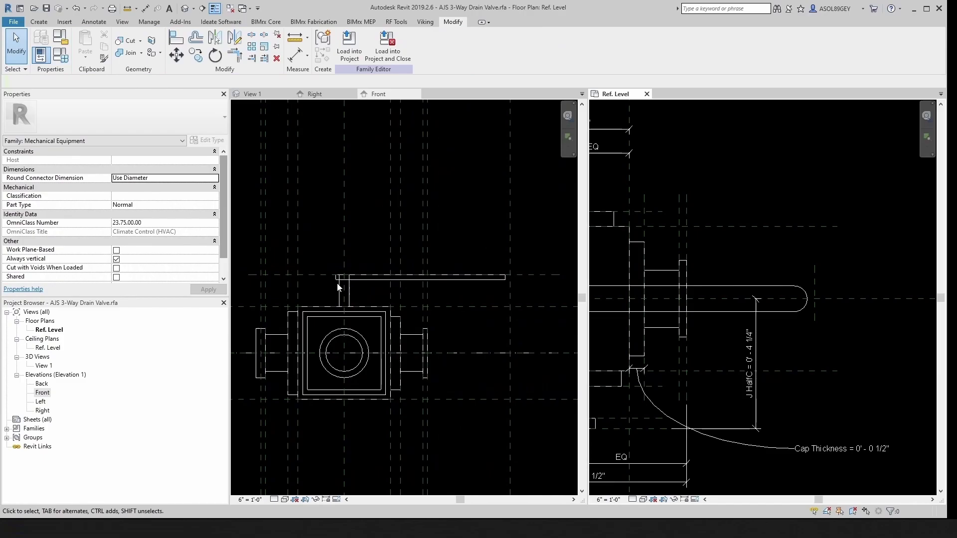
{"action": "scroll", "coordinate": [460, 292], "scroll_direction": "up", "scroll_amount": 1}
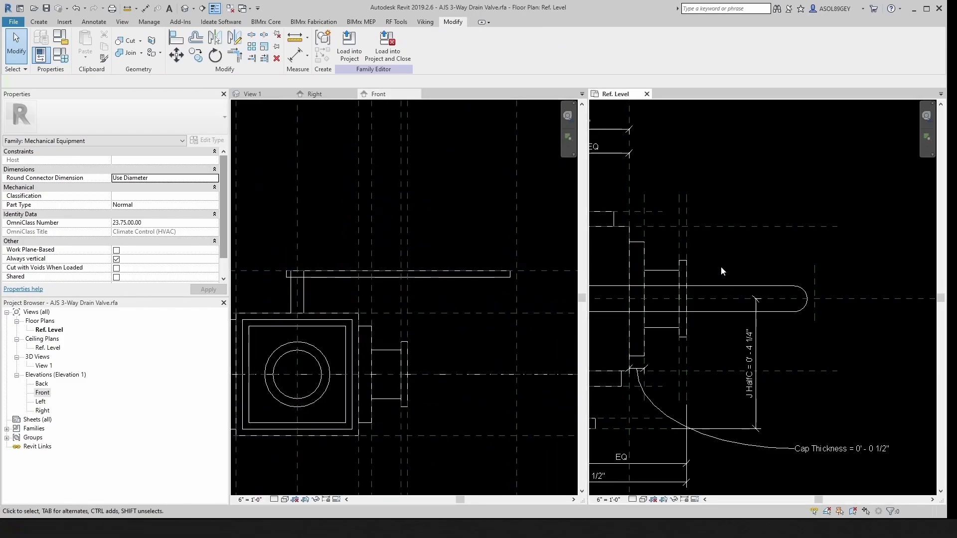
{"action": "scroll", "coordinate": [721, 266], "scroll_direction": "down", "scroll_amount": 2}
{"action": "scroll", "coordinate": [783, 273], "scroll_direction": "up", "scroll_amount": 2}
{"action": "scroll", "coordinate": [778, 277], "scroll_direction": "up", "scroll_amount": 2}
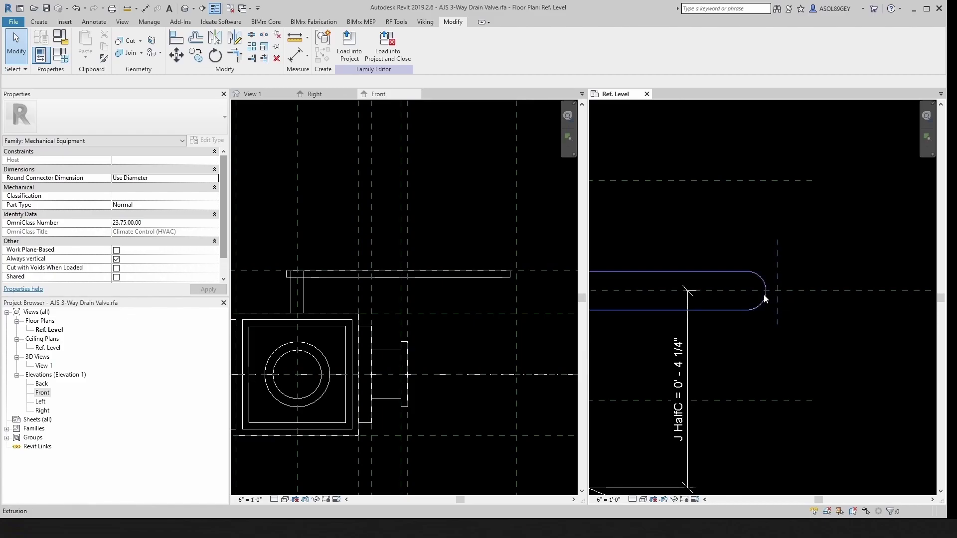
{"action": "key", "text": "alt+Tab"}
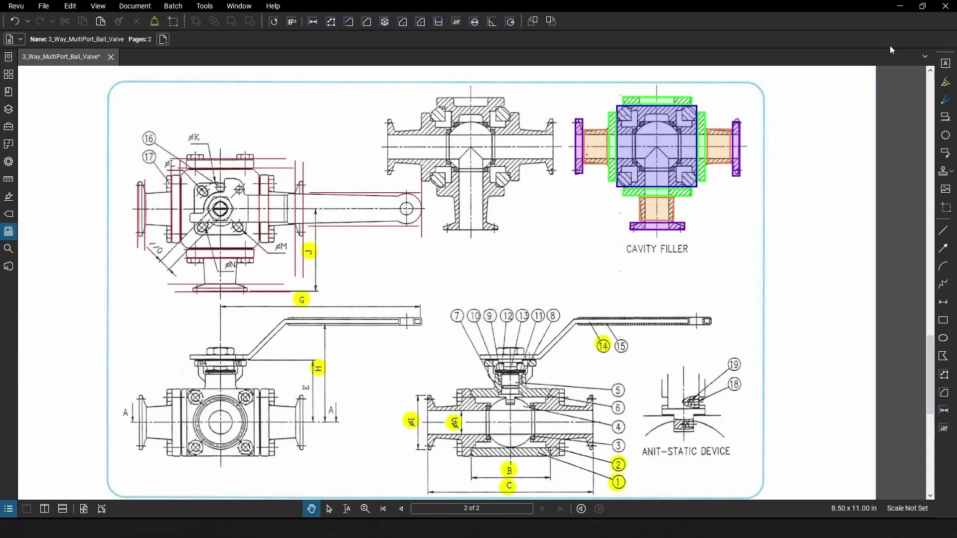
{"action": "left_click", "coordinate": [894, 6]}
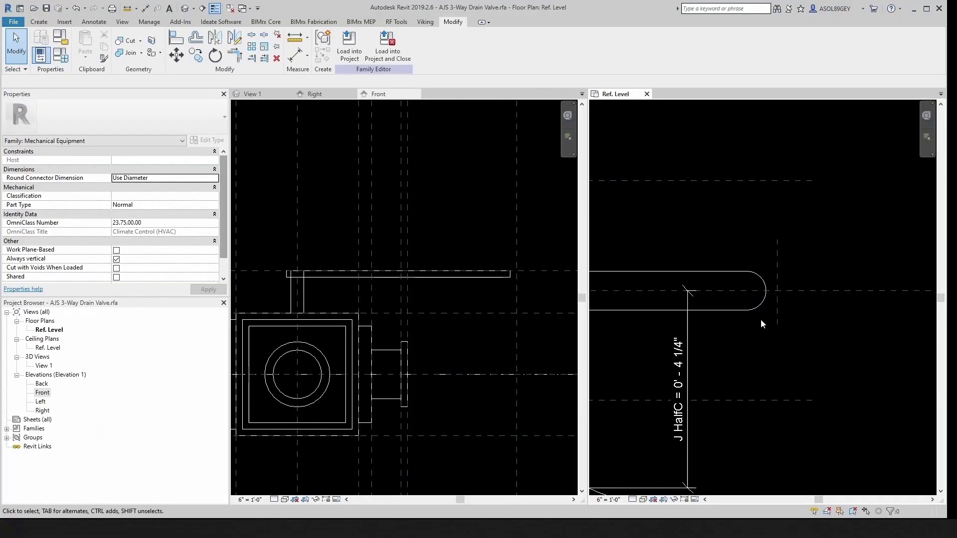
Align the handle's rounded far end to the Handle End reference plane in the Ref. Level plan
{"action": "key", "text": "a"}
{"action": "key", "text": "l"}
{"action": "left_click", "coordinate": [765, 296]}
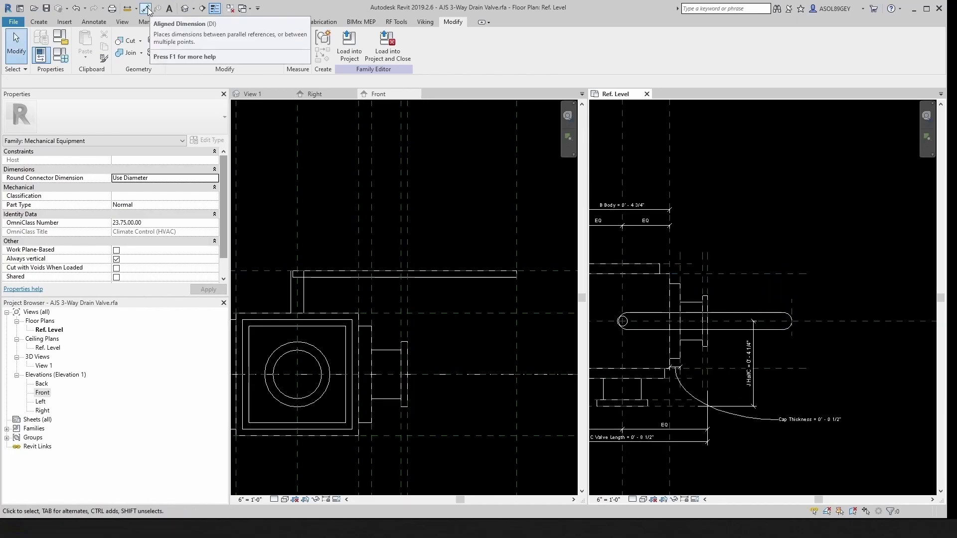
Add an aligned dimension from the Center (Left/Right) plane to the Handle End plane, placed just above the handle in plan
{"action": "left_click", "coordinate": [151, 9]}
{"action": "scroll", "coordinate": [536, 273], "scroll_direction": "up", "scroll_amount": 1}
{"action": "left_click", "coordinate": [624, 304]}
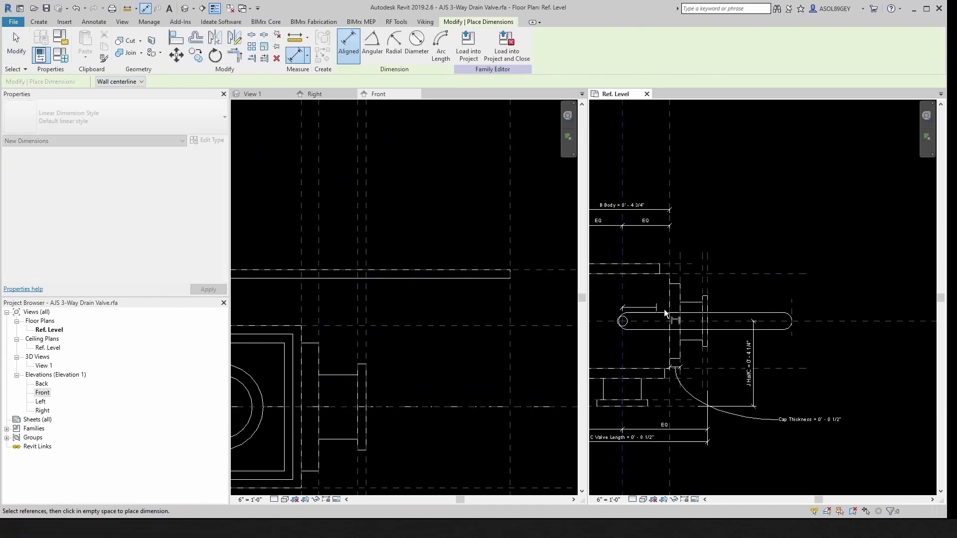
{"action": "left_click", "coordinate": [793, 307]}
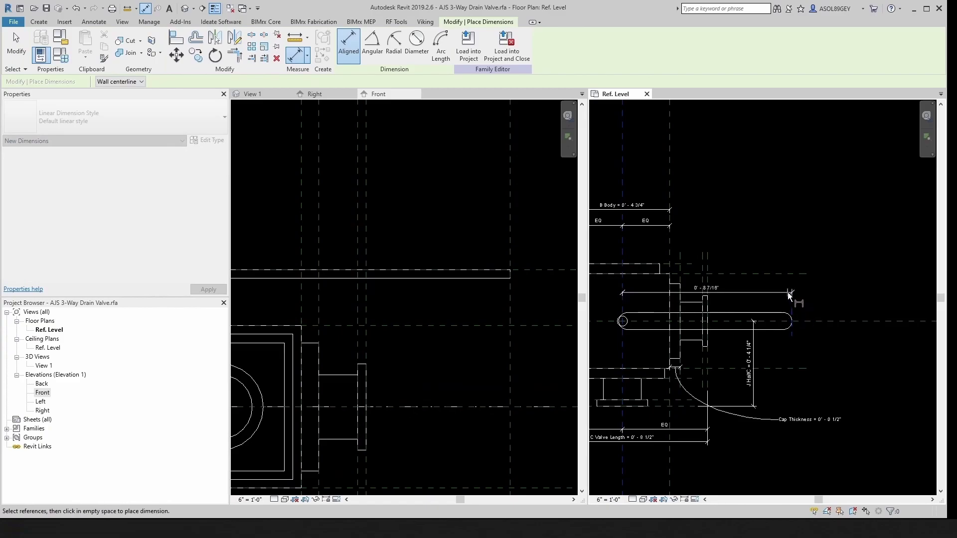
{"action": "left_click", "coordinate": [789, 294]}
{"action": "key", "text": "Escape"}
{"action": "key", "text": "Escape"}
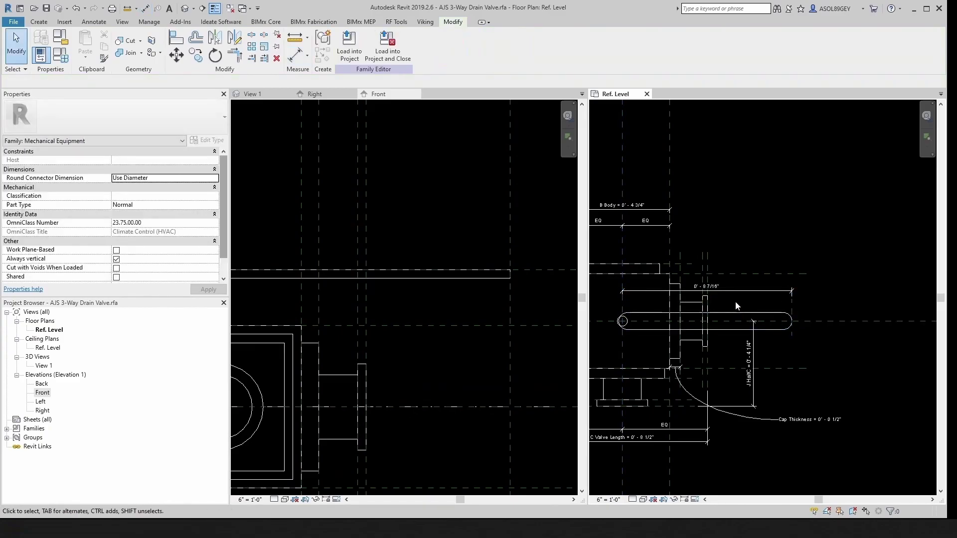
Label the handle length dimension with a new family type parameter named G Handle Length, grouped under Dimensions
{"action": "left_click", "coordinate": [736, 291]}
{"action": "key", "text": "Escape"}
{"action": "left_click", "coordinate": [773, 290]}
{"action": "left_click", "coordinate": [434, 45]}
{"action": "left_click", "coordinate": [434, 45]}
{"action": "left_click", "coordinate": [443, 45]}
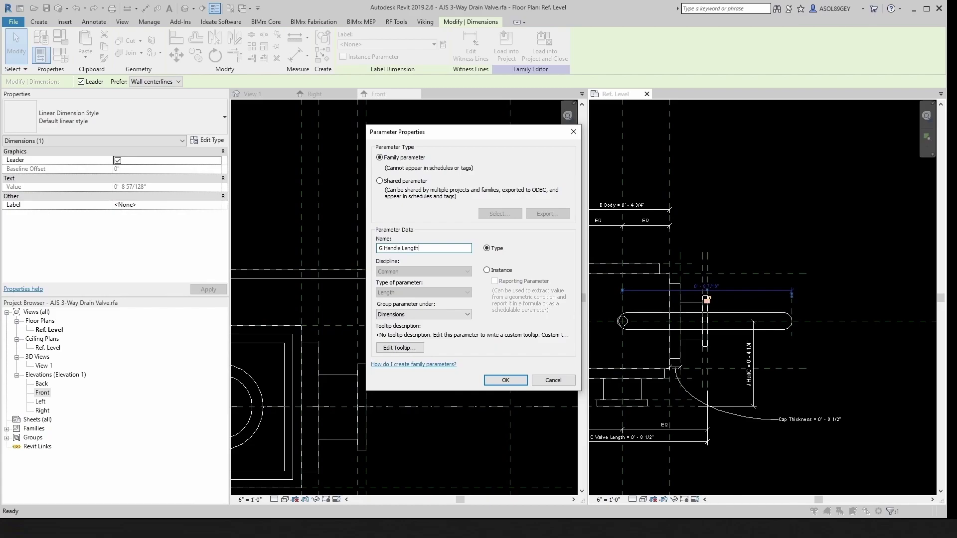
{"action": "left_click", "coordinate": [503, 380]}
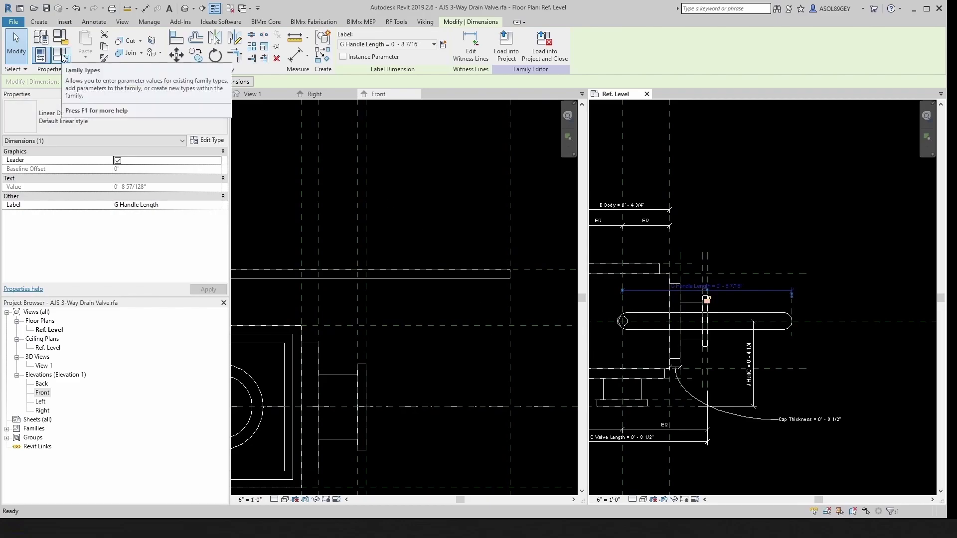
Look up dimension G for the 2" valve in the Revu drawing's table, and set the G Handle Length parameter to 220mm in Revit
{"action": "key", "text": "alt+Tab"}
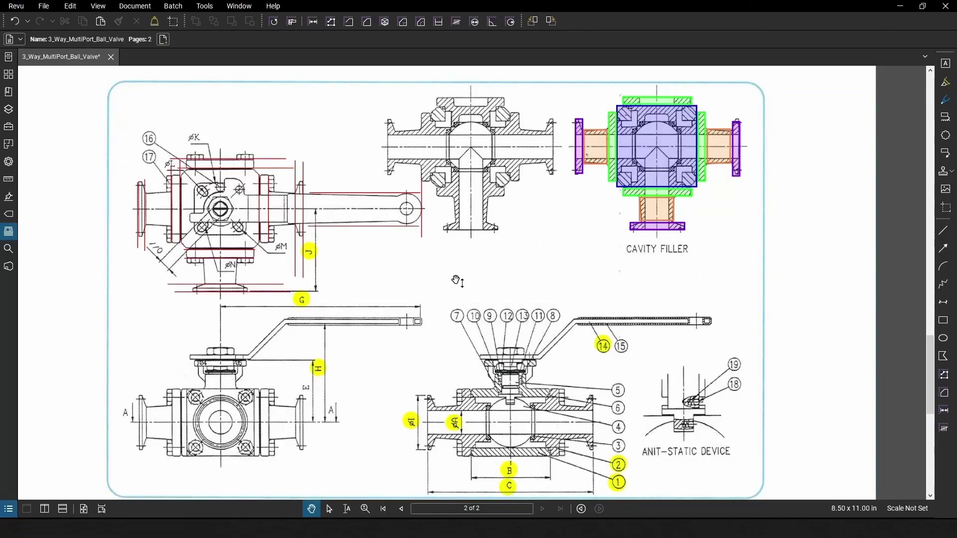
{"action": "scroll", "coordinate": [405, 319], "scroll_direction": "down", "scroll_amount": 5}
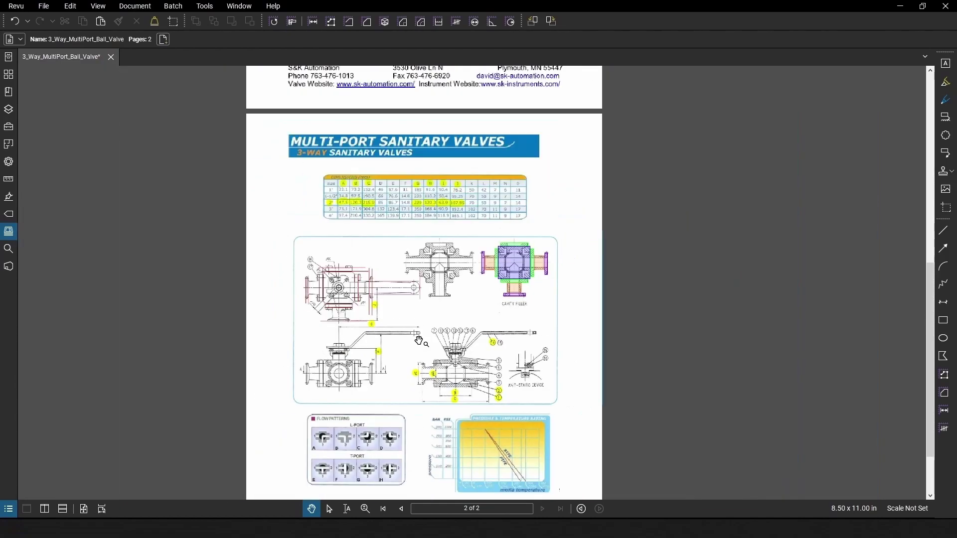
{"action": "scroll", "coordinate": [506, 185], "scroll_direction": "up", "scroll_amount": 5}
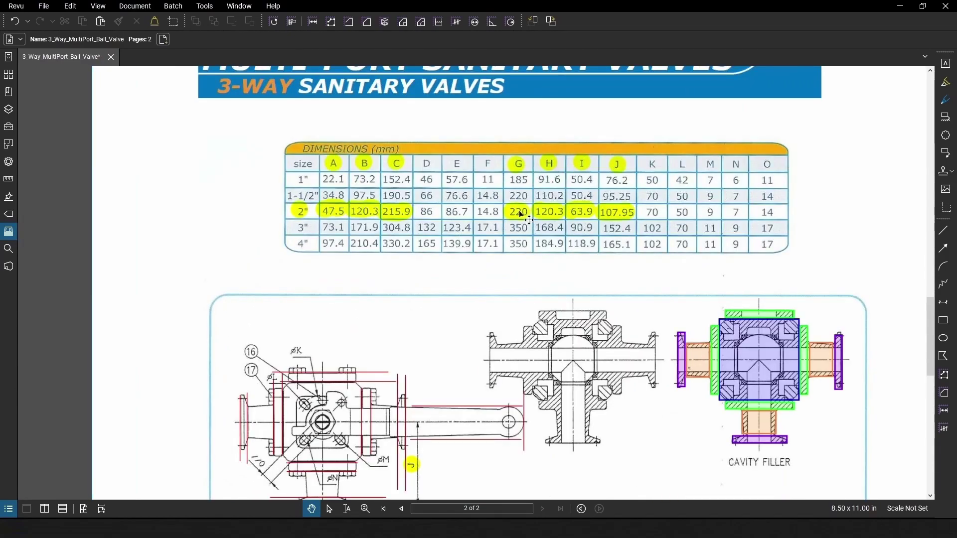
{"action": "left_click", "coordinate": [900, 6]}
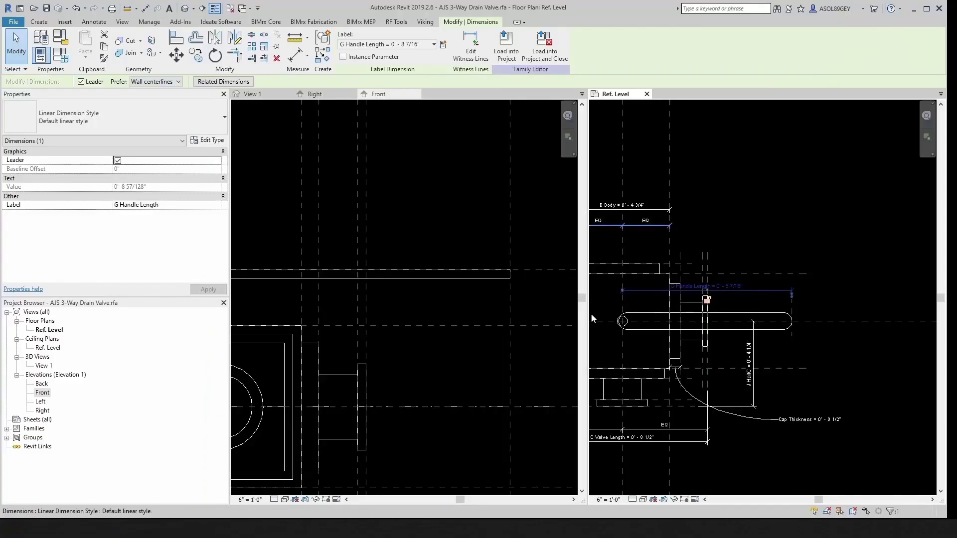
{"action": "left_click", "coordinate": [741, 270]}
{"action": "left_click", "coordinate": [748, 291]}
{"action": "key", "text": "Escape"}
{"action": "left_click", "coordinate": [55, 60]}
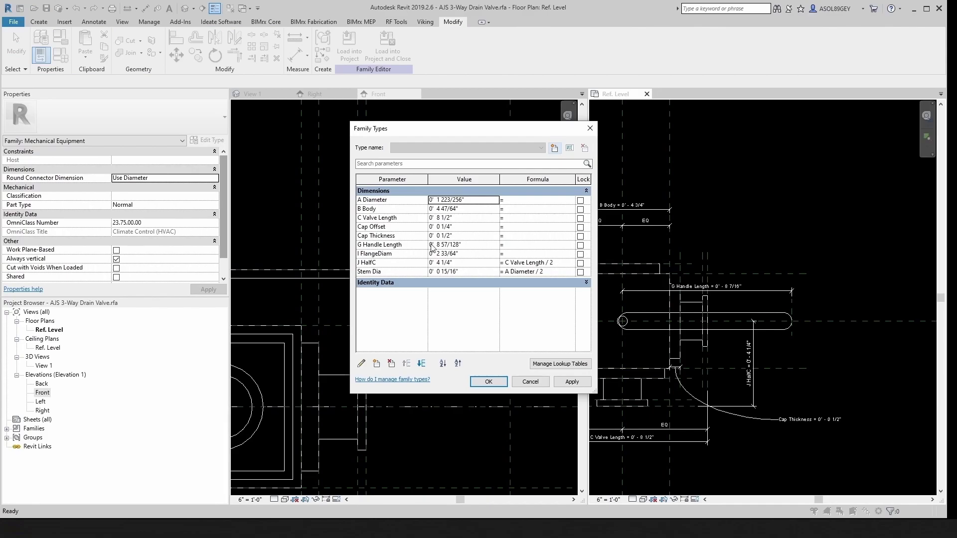
{"action": "left_click", "coordinate": [485, 245]}
{"action": "type", "text": "220mm"}
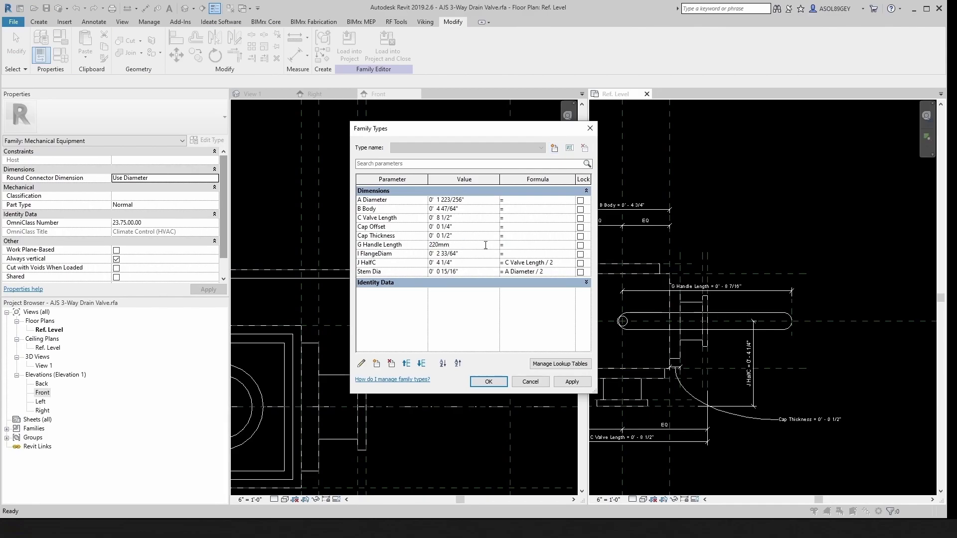
{"action": "left_click", "coordinate": [488, 381]}
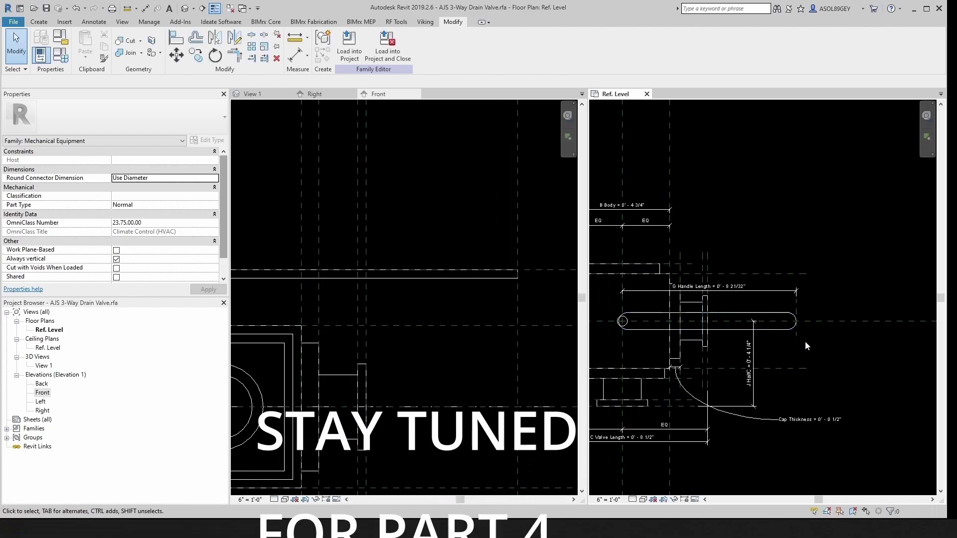
Open the View 1 3D view and set its visual style to Shaded to inspect the valve with its handle
{"action": "scroll", "coordinate": [809, 321], "scroll_direction": "down", "scroll_amount": 5}
{"action": "left_click", "coordinate": [473, 301]}
{"action": "scroll", "coordinate": [473, 301], "scroll_direction": "down", "scroll_amount": 3}
{"action": "left_click", "coordinate": [254, 94]}
{"action": "scroll", "coordinate": [399, 224], "scroll_direction": "down", "scroll_amount": 2}
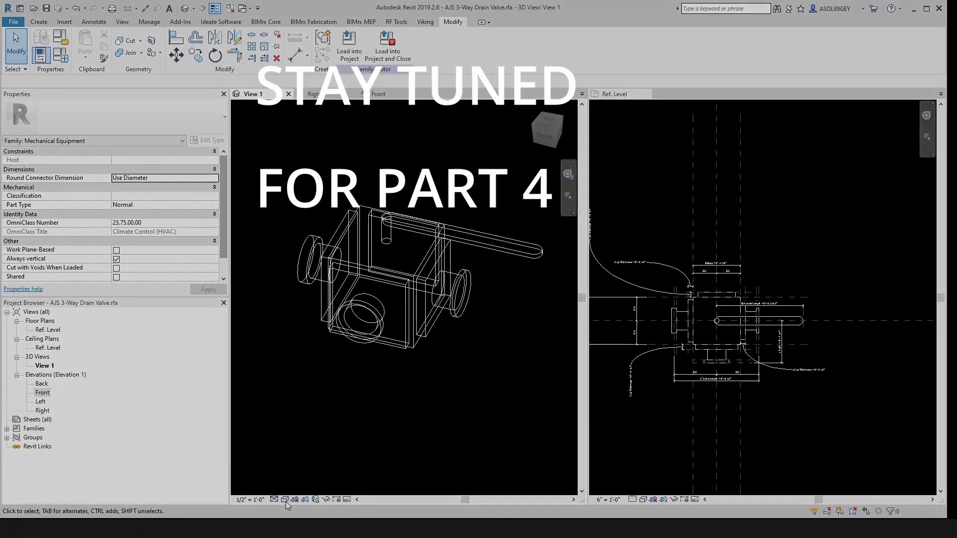
{"action": "left_click", "coordinate": [285, 499]}
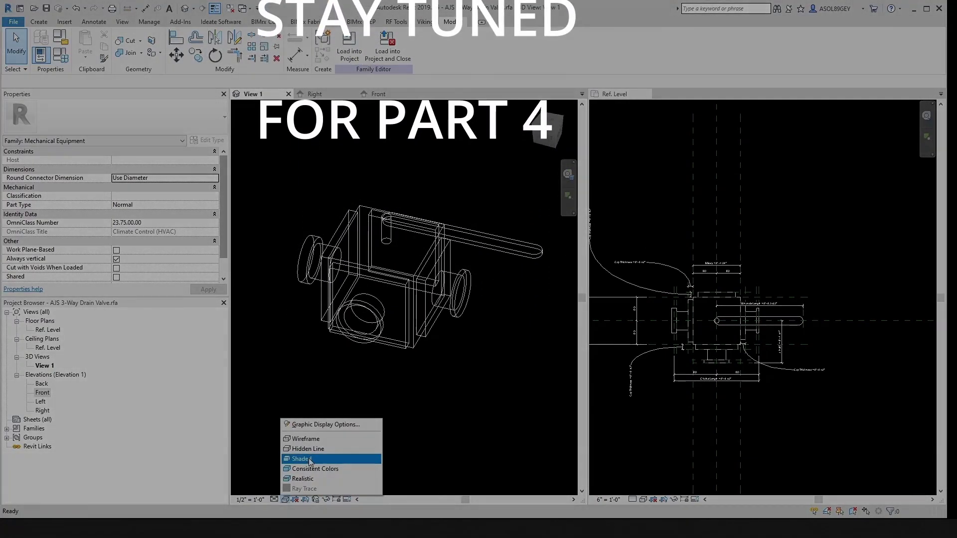
{"action": "left_click", "coordinate": [309, 459]}
{"action": "middle_click_drag", "start_coordinate": [358, 304], "coordinate": [349, 279], "text": "shift"}
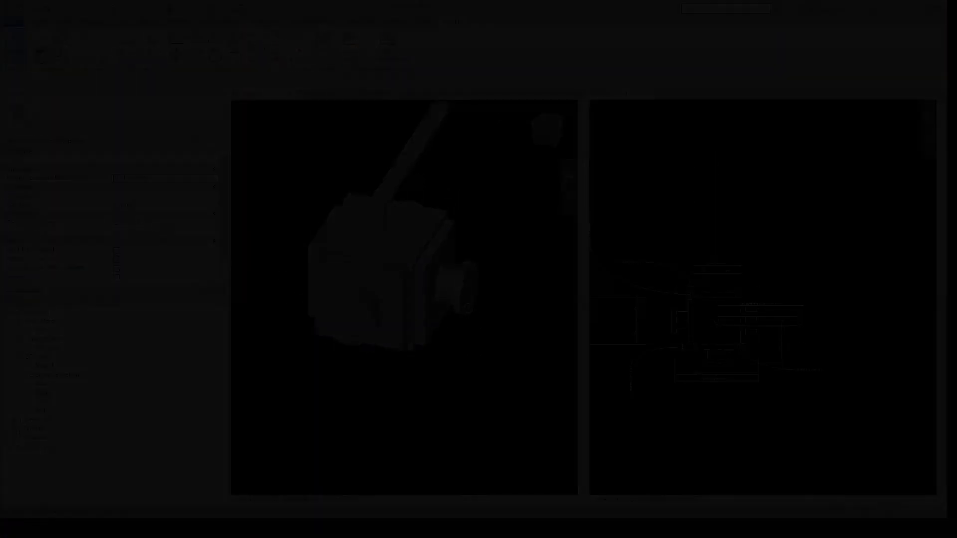